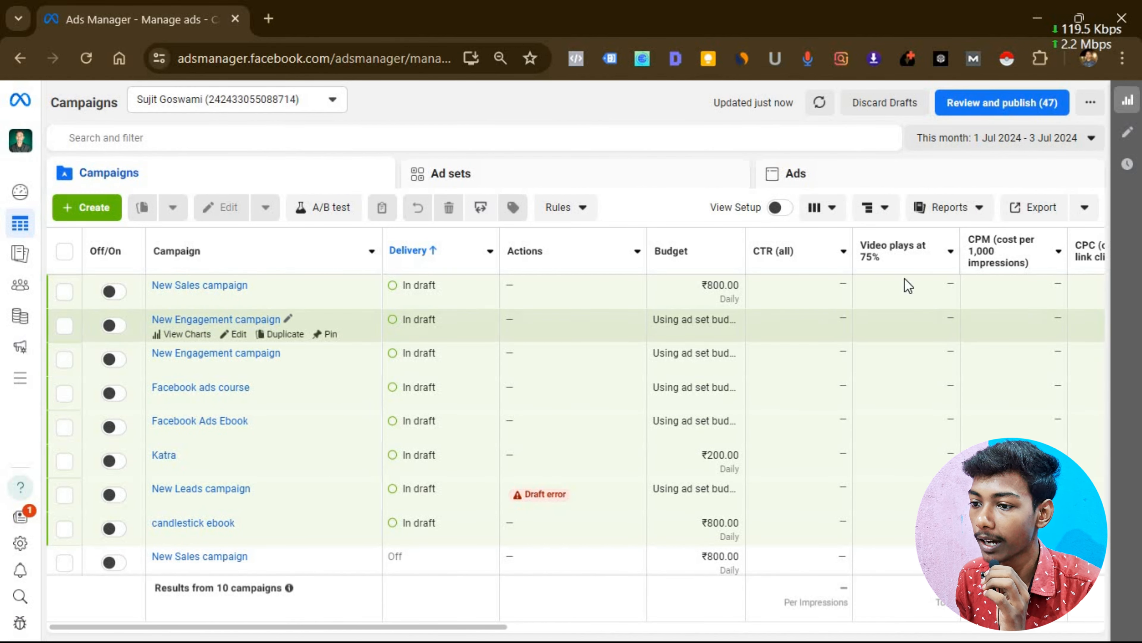
- Create a new campaign with the Engagement objective, using the manual engagement campaign setup
{"action": "left_click", "coordinate": [76, 212]}
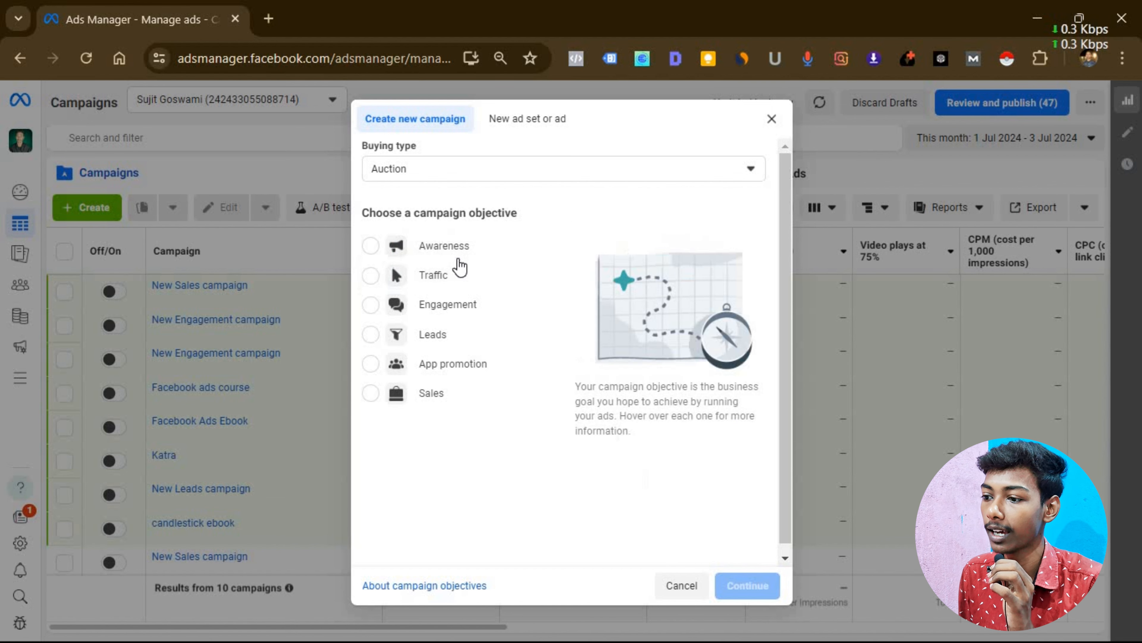
{"action": "mouse_move", "coordinate": [444, 284]}
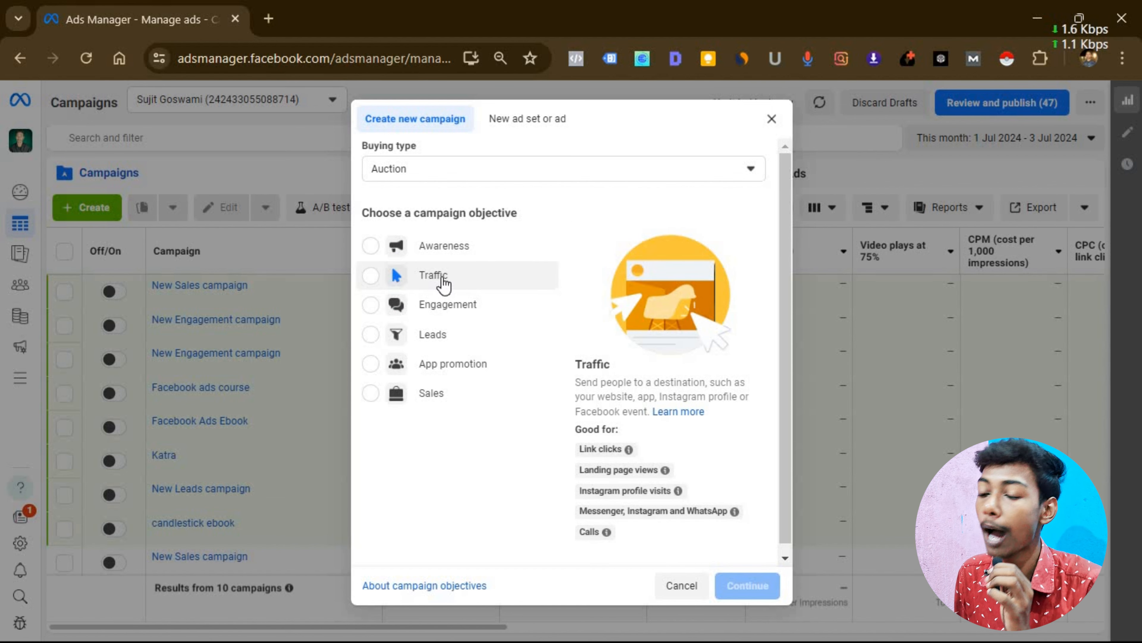
{"action": "mouse_move", "coordinate": [469, 306]}
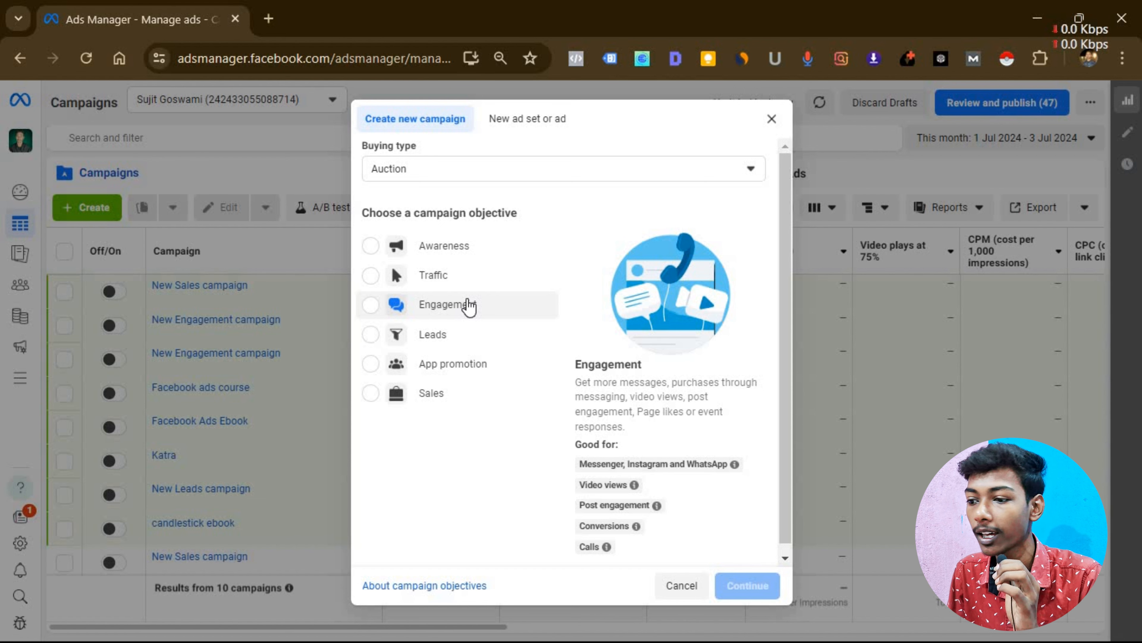
{"action": "left_click", "coordinate": [457, 393]}
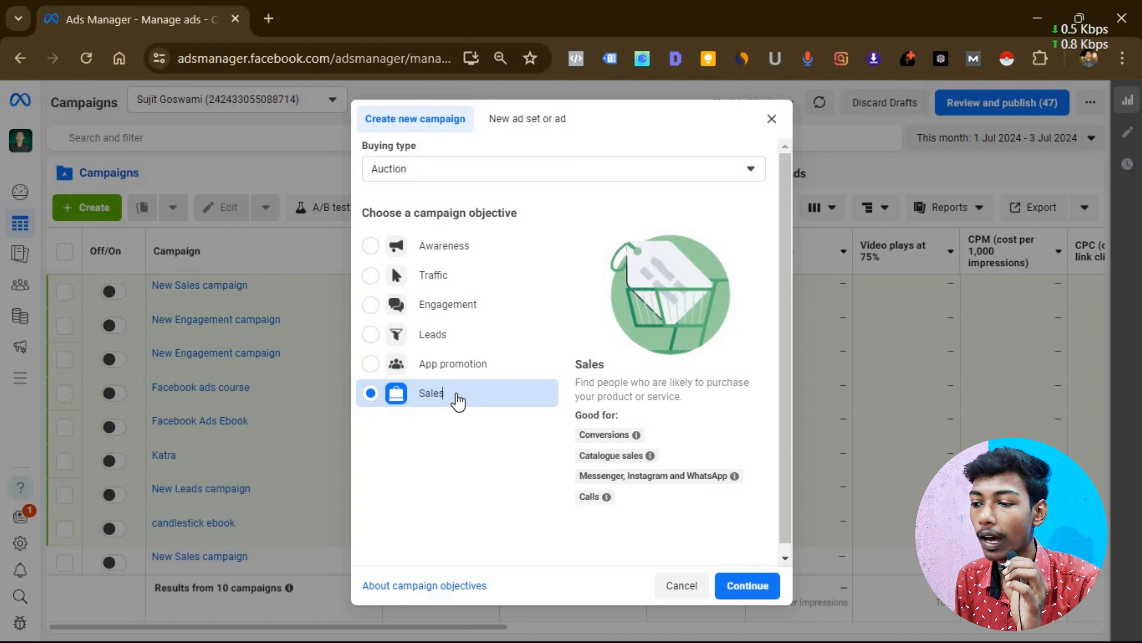
{"action": "left_click", "coordinate": [475, 310]}
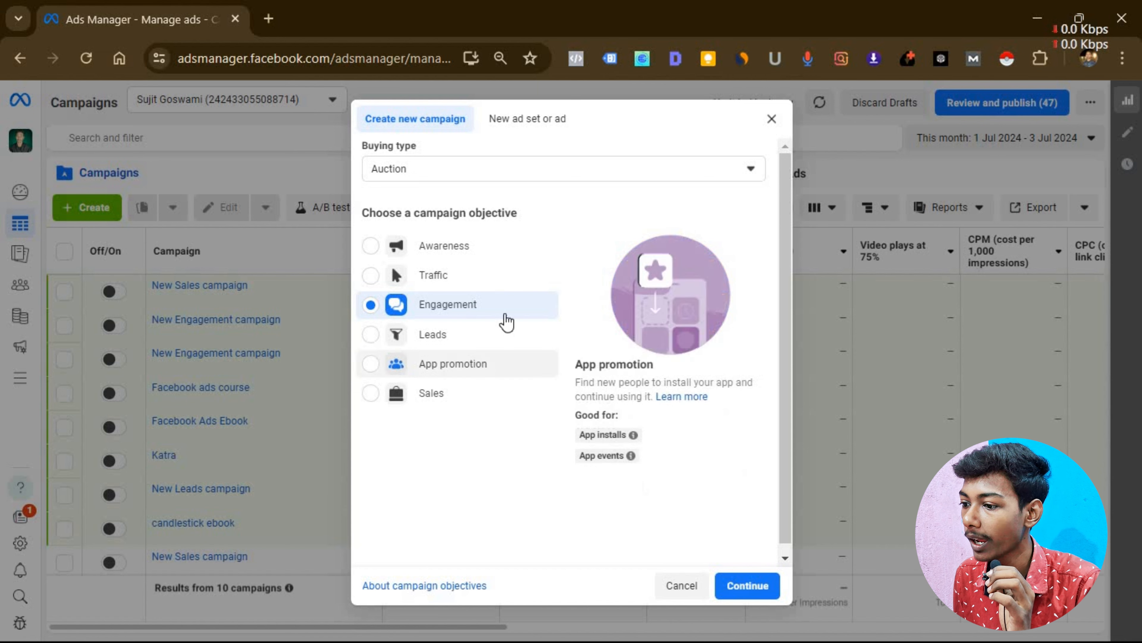
{"action": "left_click", "coordinate": [749, 585]}
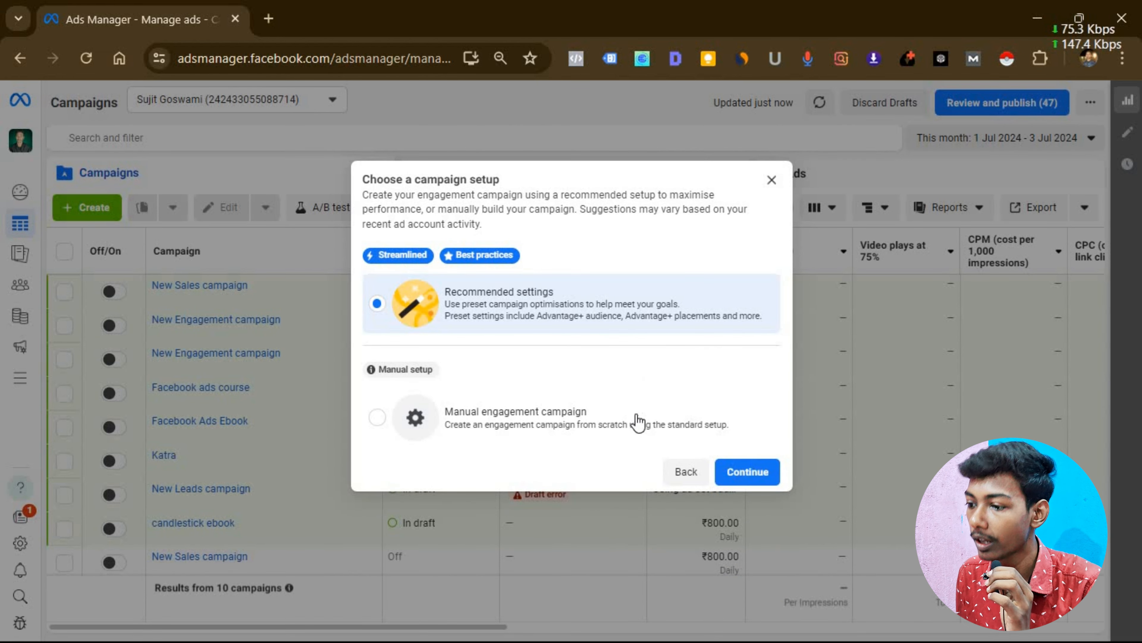
{"action": "left_click", "coordinate": [530, 425]}
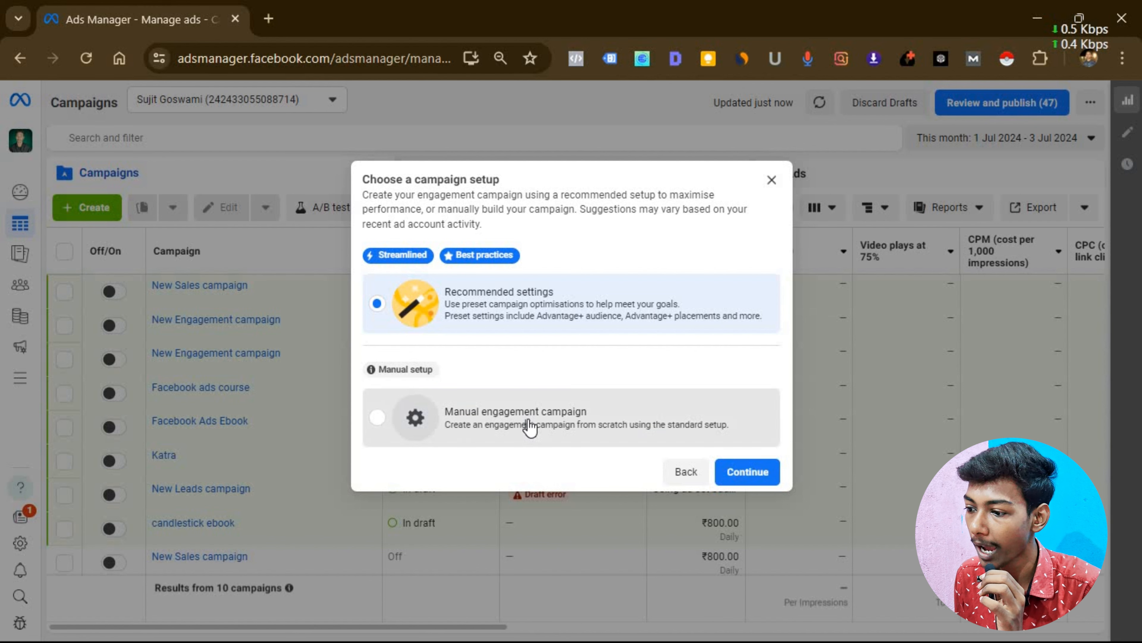
{"action": "left_click", "coordinate": [763, 470]}
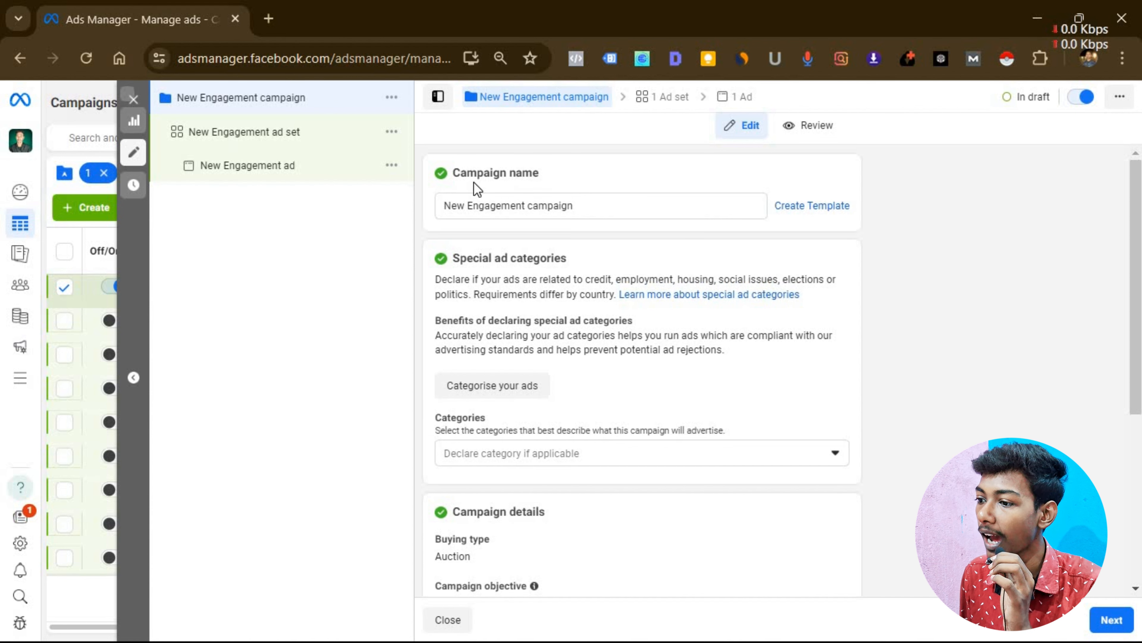
- Rename the campaign as "spoken english classes"
{"action": "triple_click", "coordinate": [596, 213]}
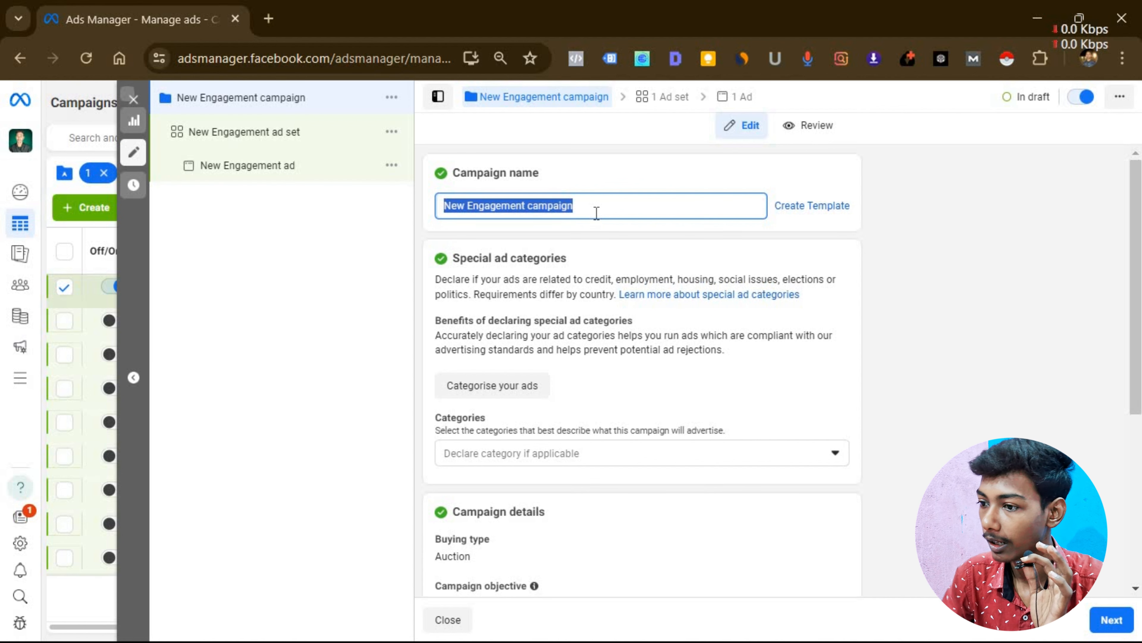
{"action": "type", "text": "spo"}
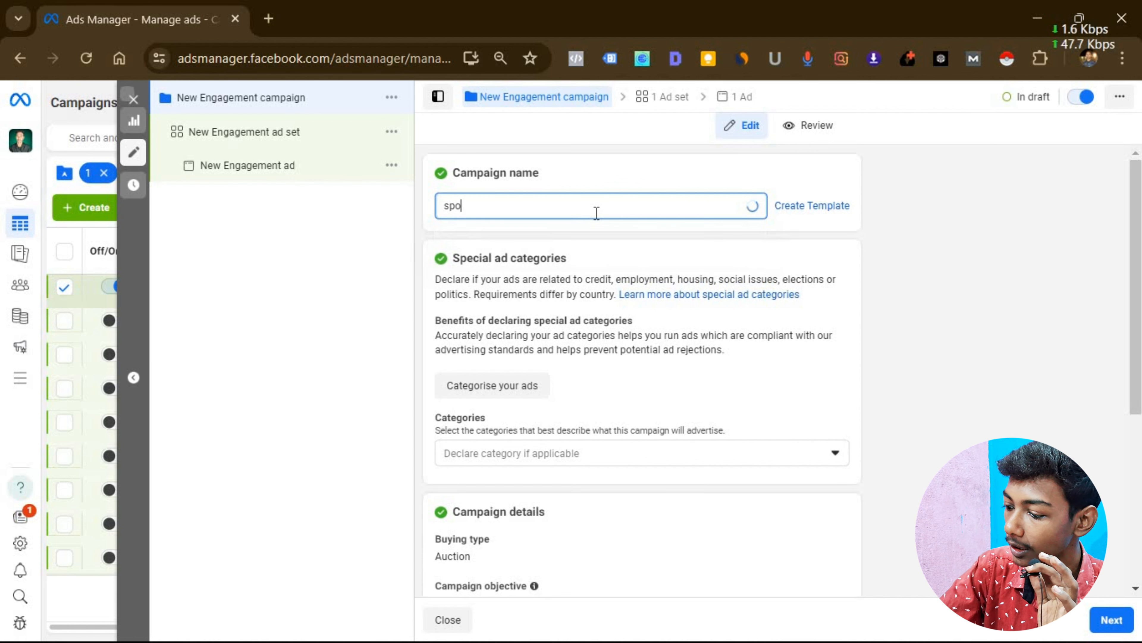
{"action": "type", "text": "ken en"}
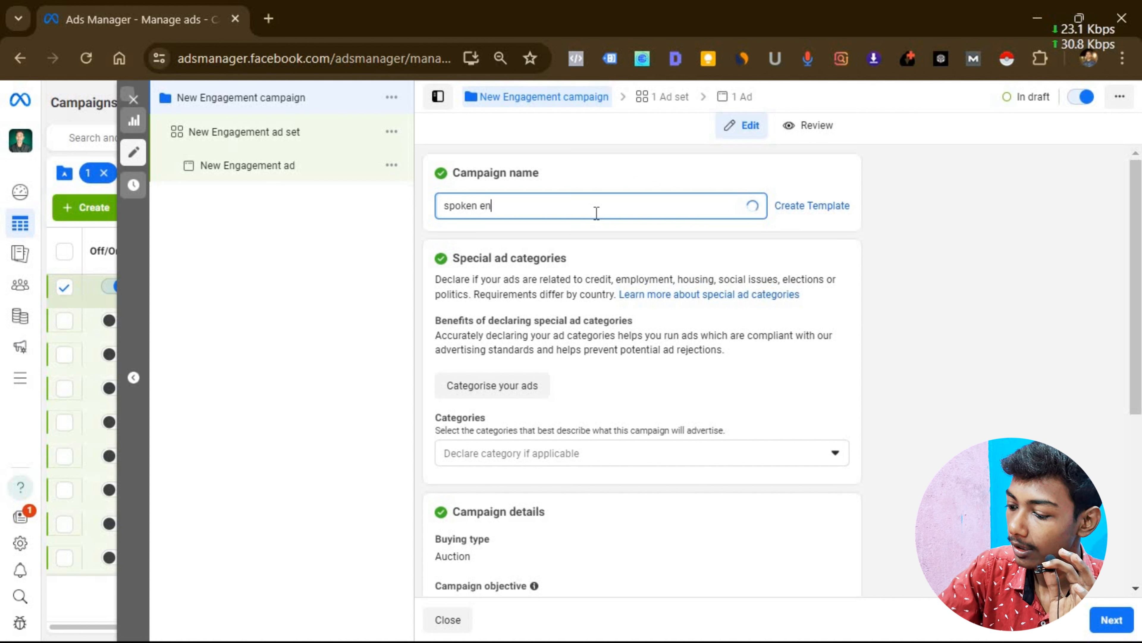
{"action": "type", "text": "glish c"}
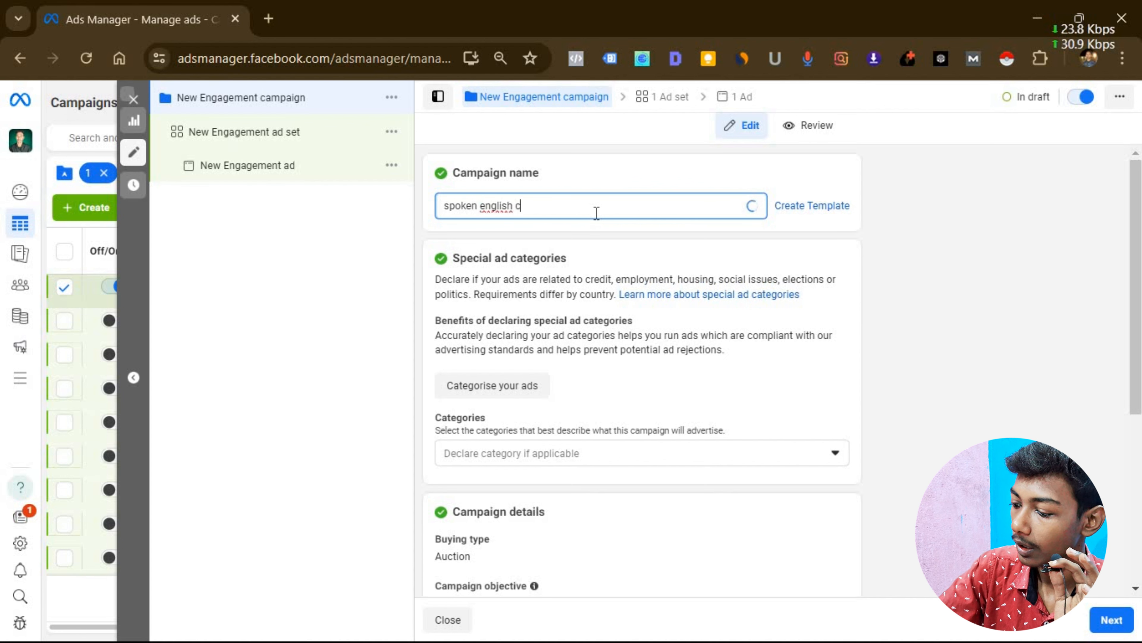
{"action": "type", "text": "lase"}
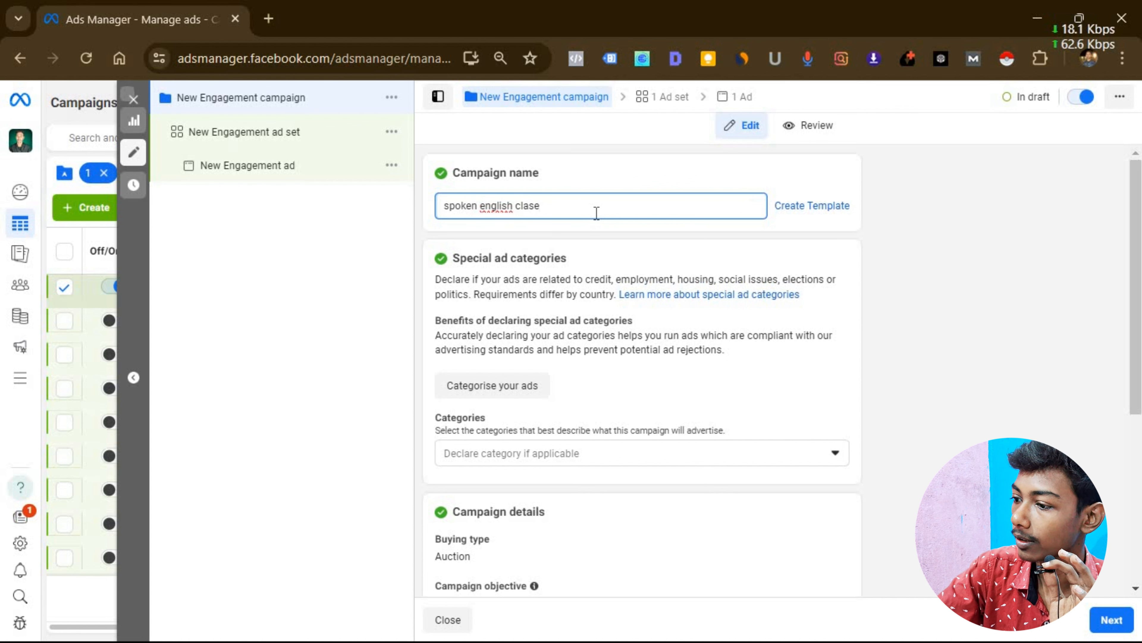
{"action": "key", "text": "BackSpace"}
{"action": "type", "text": "ses"}
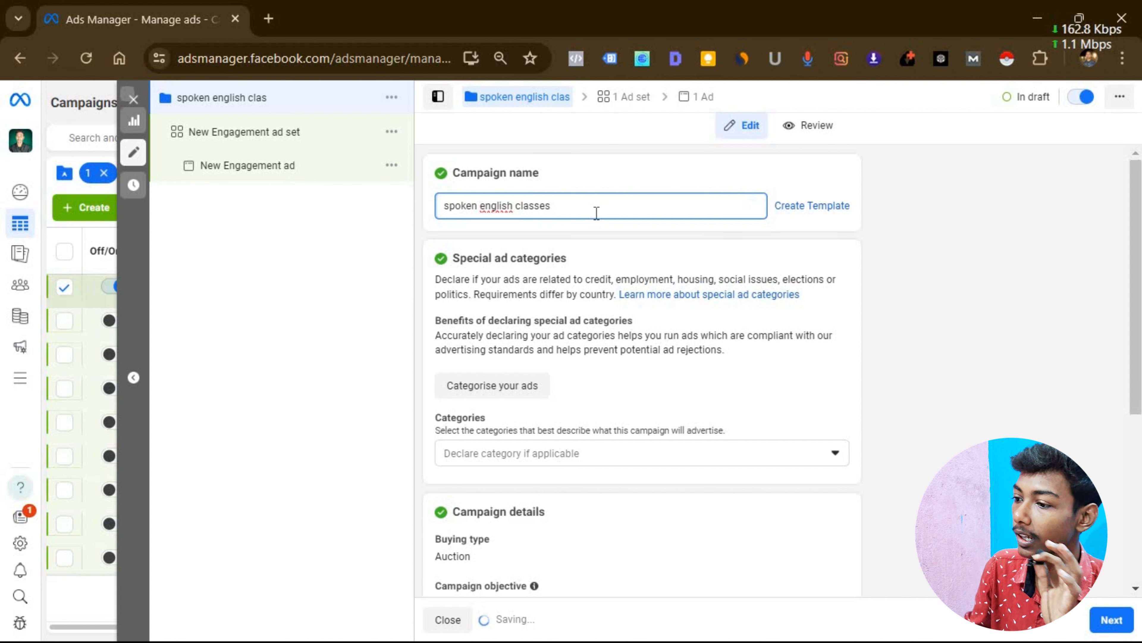
- Turn on the Advantage campaign budget and set the daily budget to ₹500
{"action": "scroll", "coordinate": [679, 390], "scroll_direction": "down", "scroll_amount": 5}
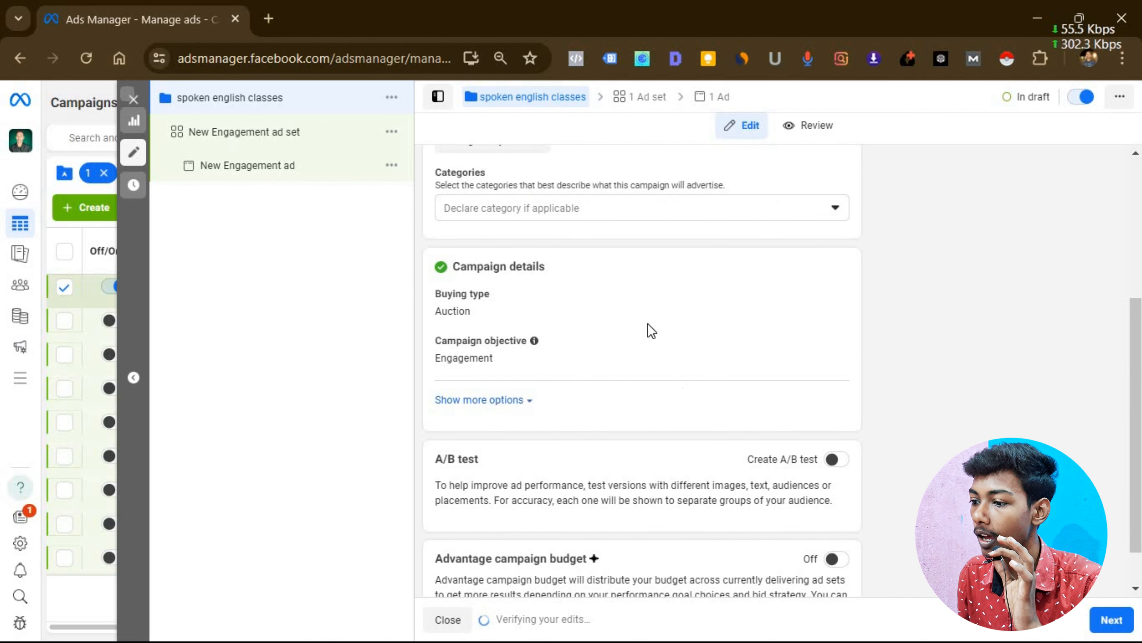
{"action": "scroll", "coordinate": [651, 315], "scroll_direction": "down", "scroll_amount": 1}
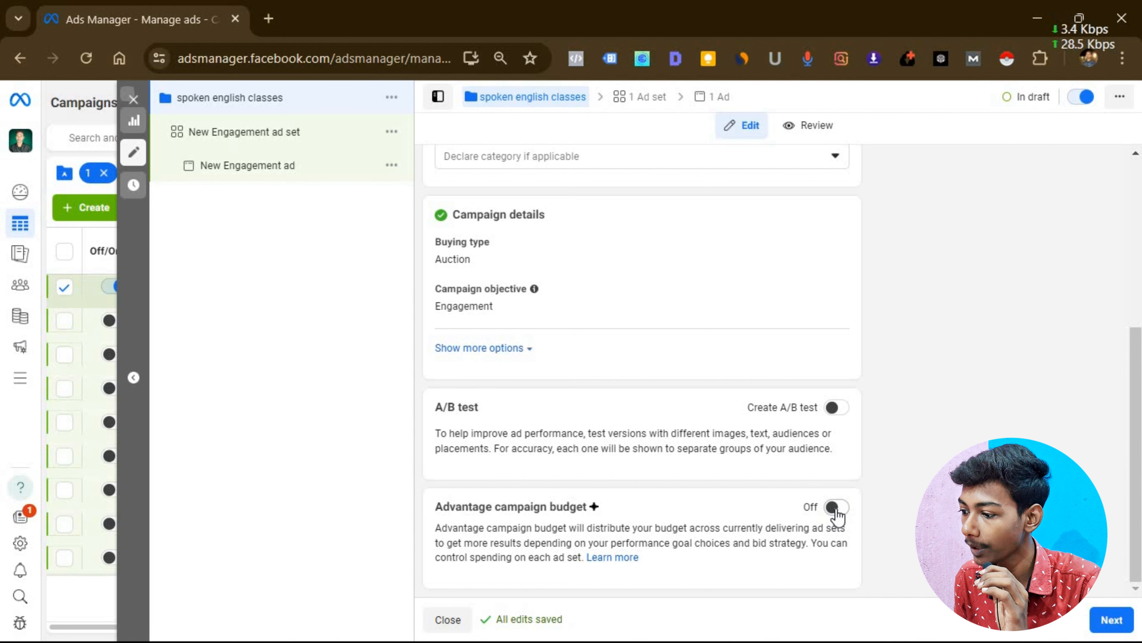
{"action": "left_click", "coordinate": [834, 507]}
{"action": "scroll", "coordinate": [681, 437], "scroll_direction": "down", "scroll_amount": 5}
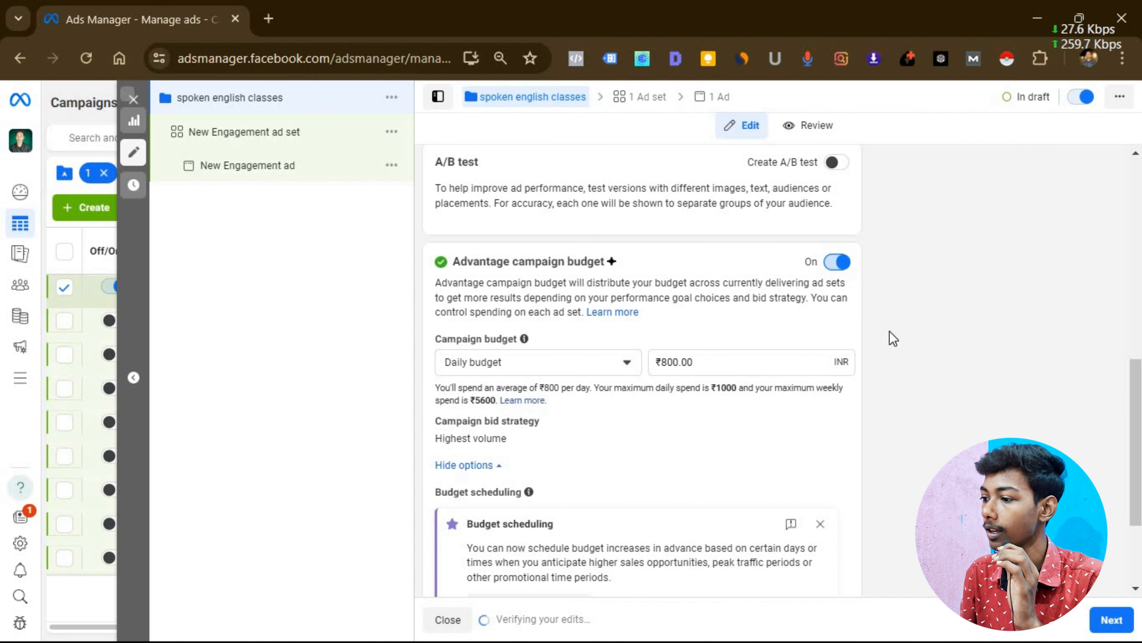
{"action": "scroll", "coordinate": [889, 330], "scroll_direction": "down", "scroll_amount": 3}
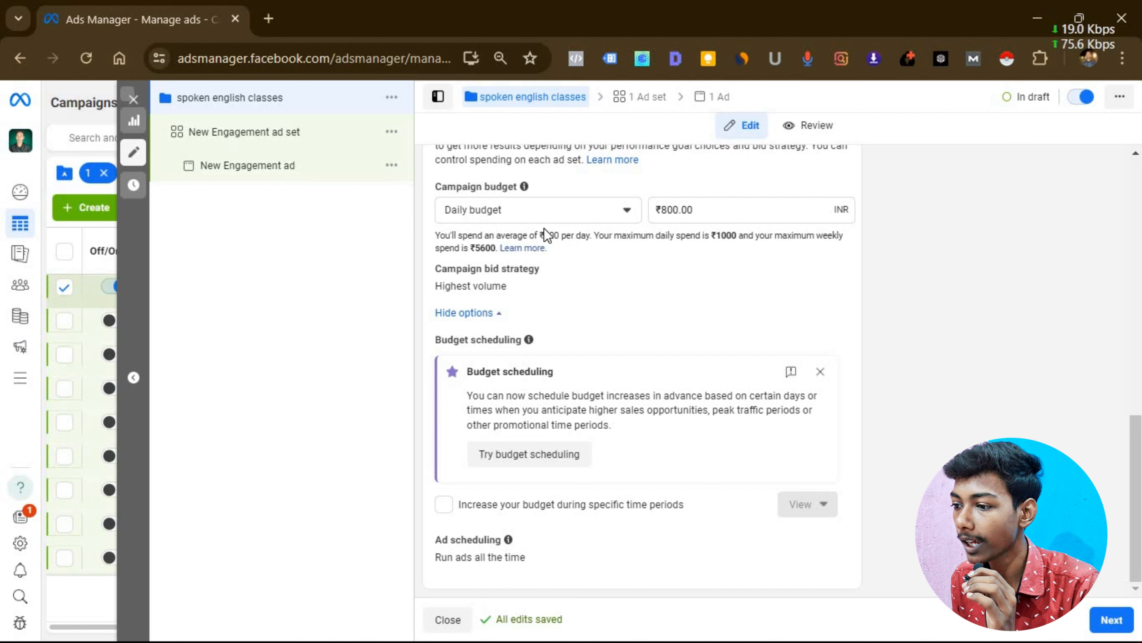
{"action": "left_click", "coordinate": [551, 219]}
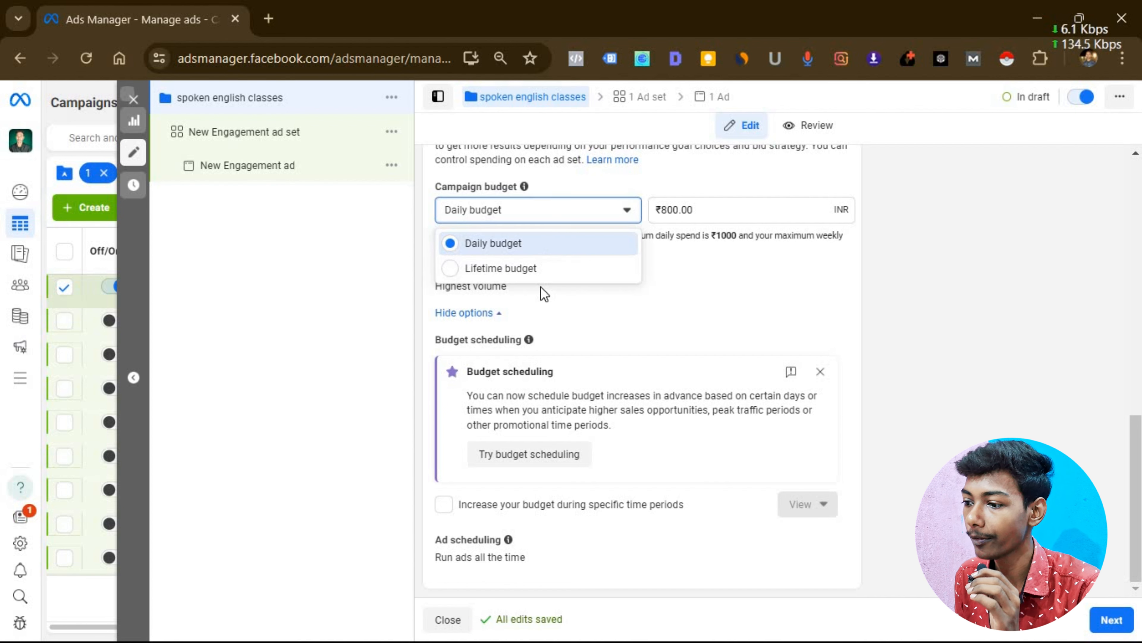
{"action": "left_click", "coordinate": [550, 201]}
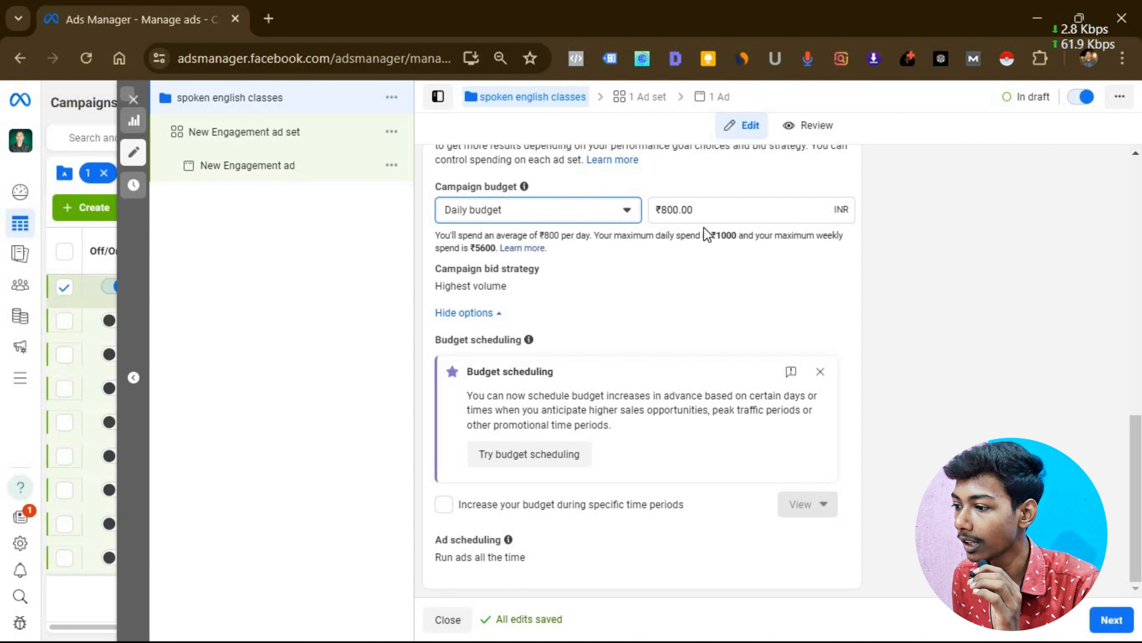
{"action": "double_click", "coordinate": [715, 213]}
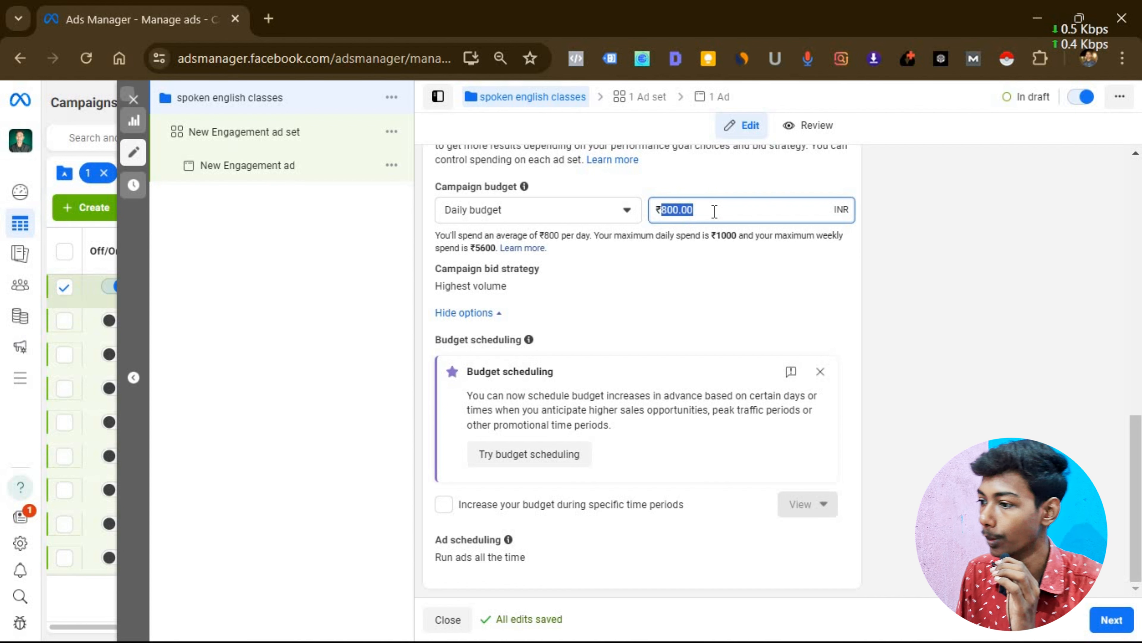
{"action": "type", "text": "500"}
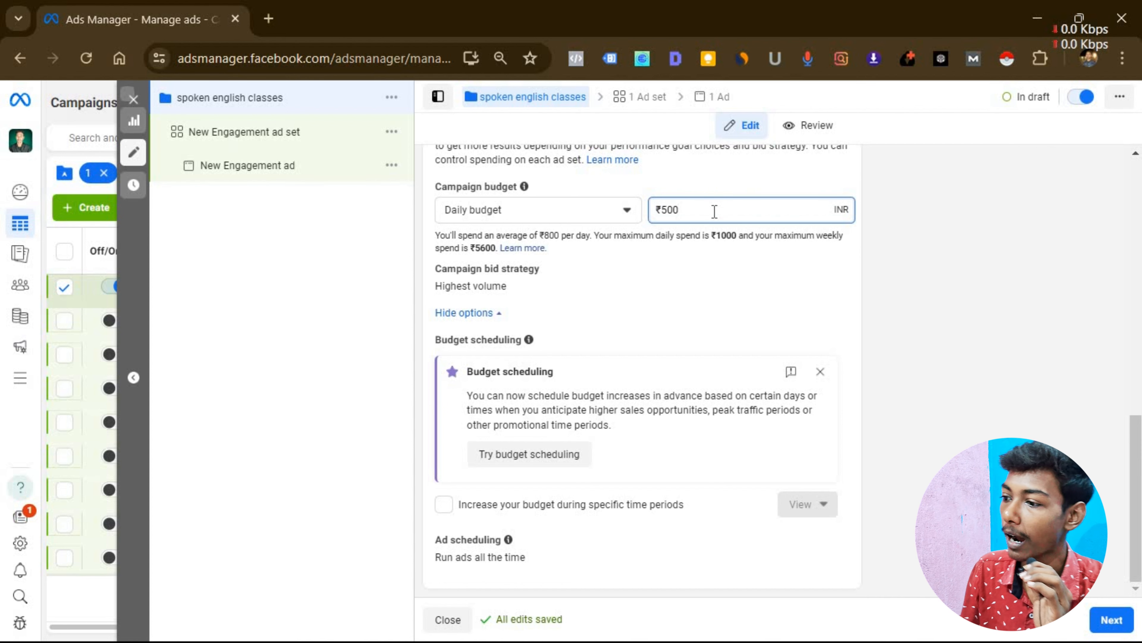
{"action": "left_click", "coordinate": [716, 192]}
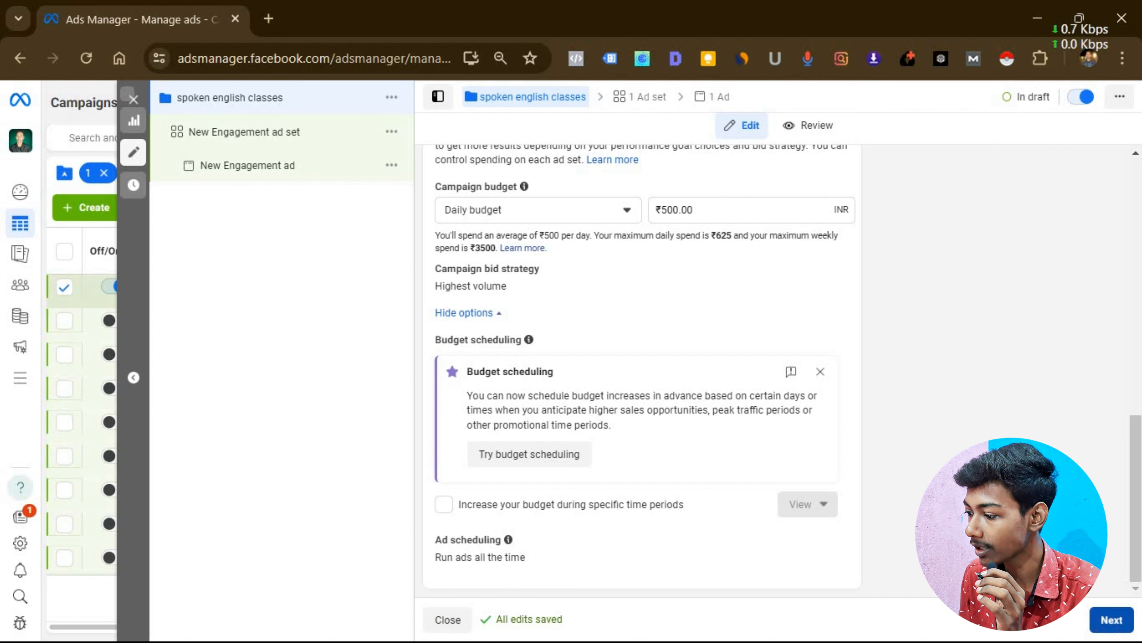
- Open the campaign's engagement ad set and examine its name, conversion location and ad type options
{"action": "left_click", "coordinate": [306, 133]}
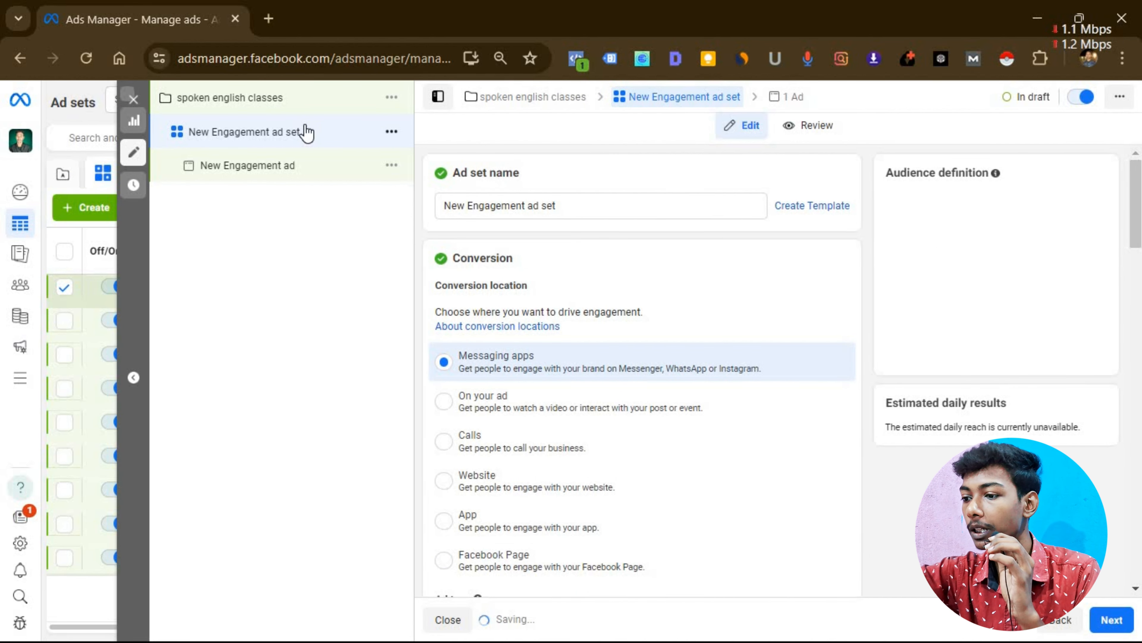
{"action": "left_click", "coordinate": [585, 205]}
{"action": "key", "text": "ctrl+a"}
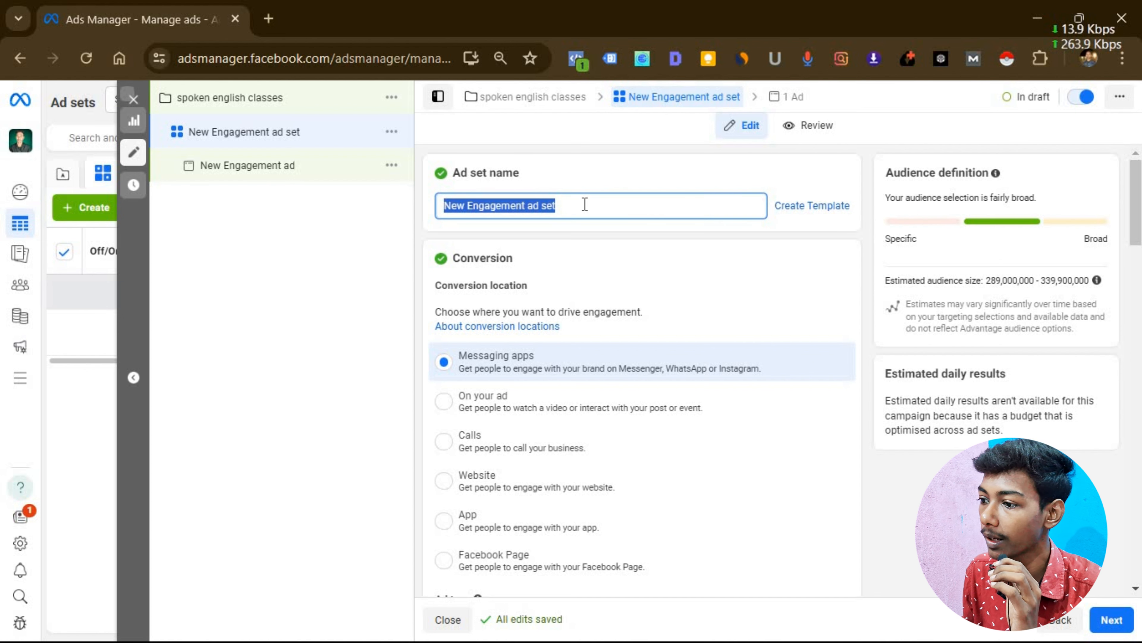
{"action": "left_click", "coordinate": [603, 151]}
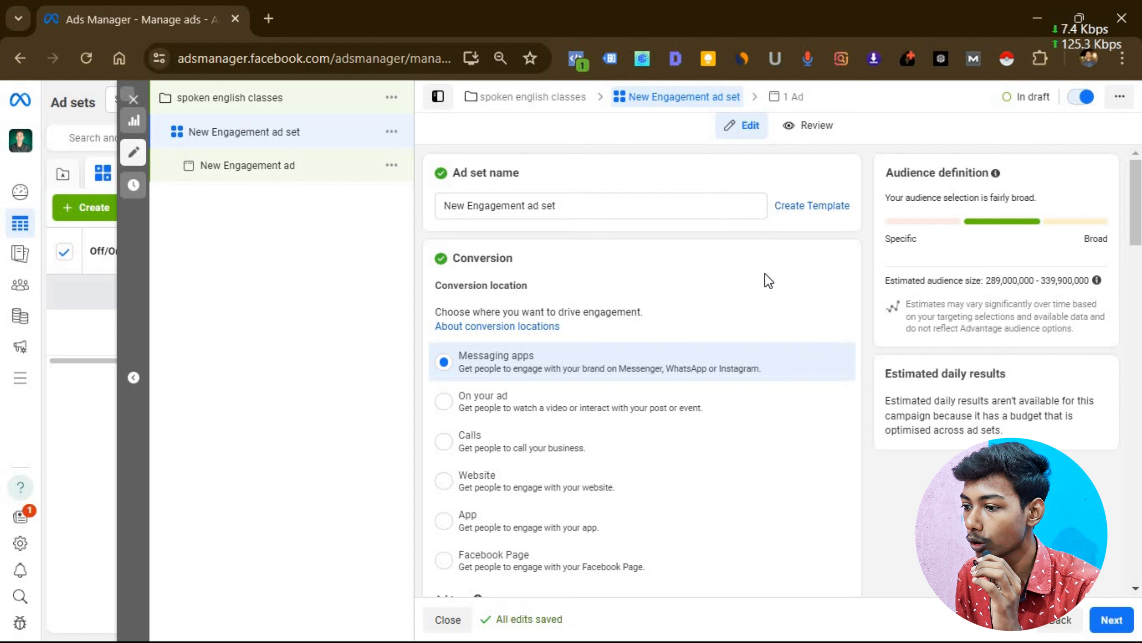
{"action": "mouse_move", "coordinate": [1140, 240]}
{"action": "left_mouse_down"}
{"action": "mouse_move", "coordinate": [1140, 272]}
{"action": "mouse_move", "coordinate": [1141, 251]}
{"action": "left_mouse_up"}
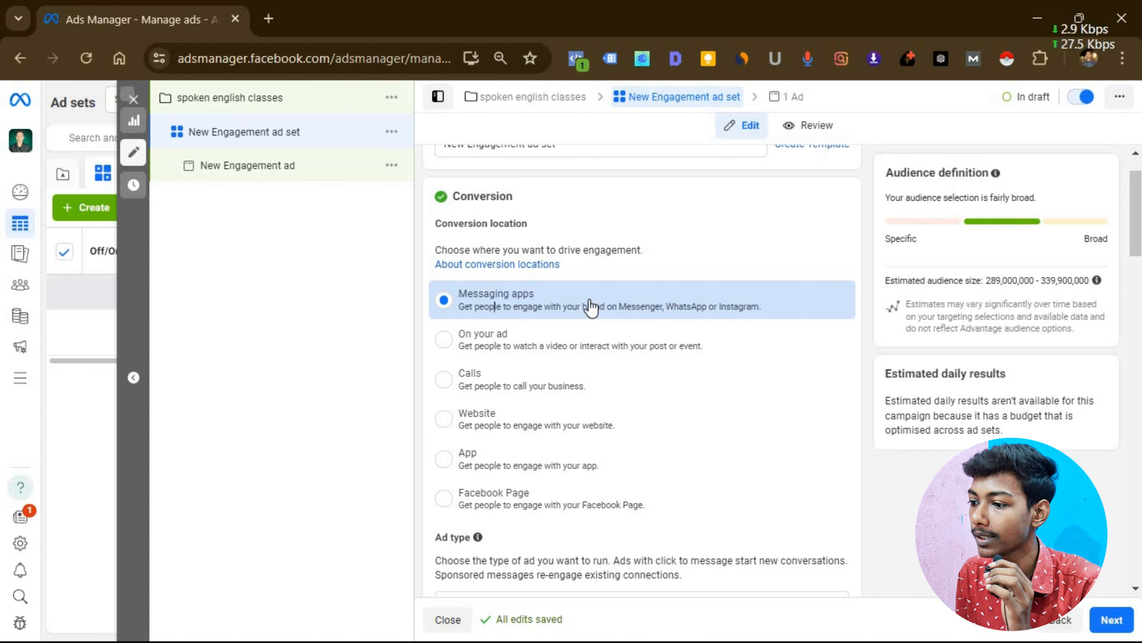
{"action": "scroll", "coordinate": [591, 307], "scroll_direction": "down", "scroll_amount": 5}
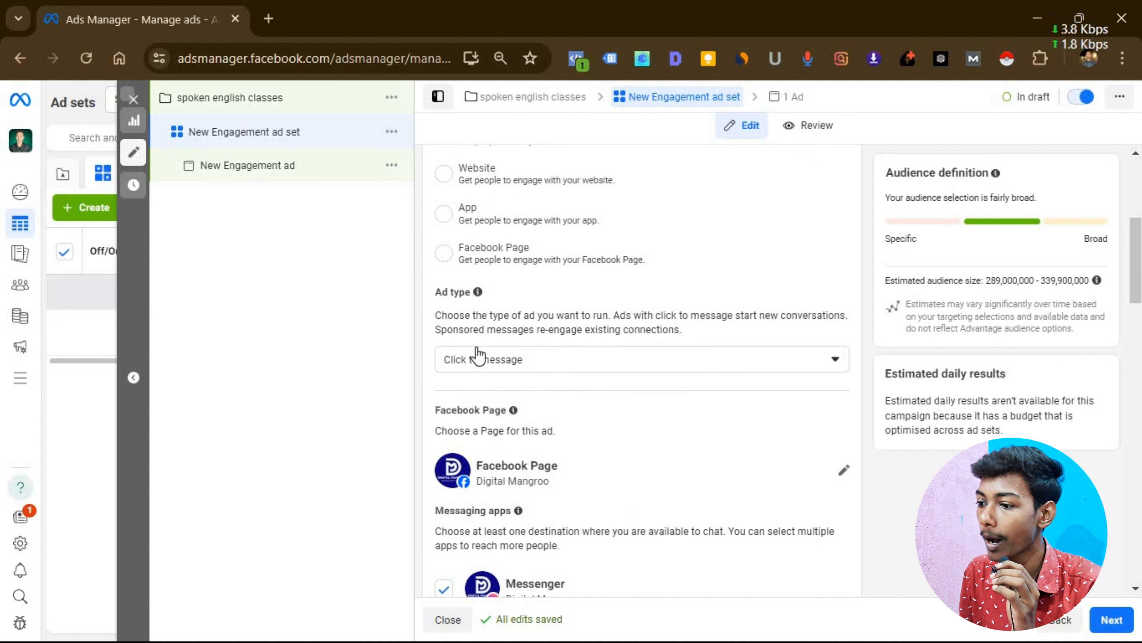
{"action": "left_click", "coordinate": [581, 365]}
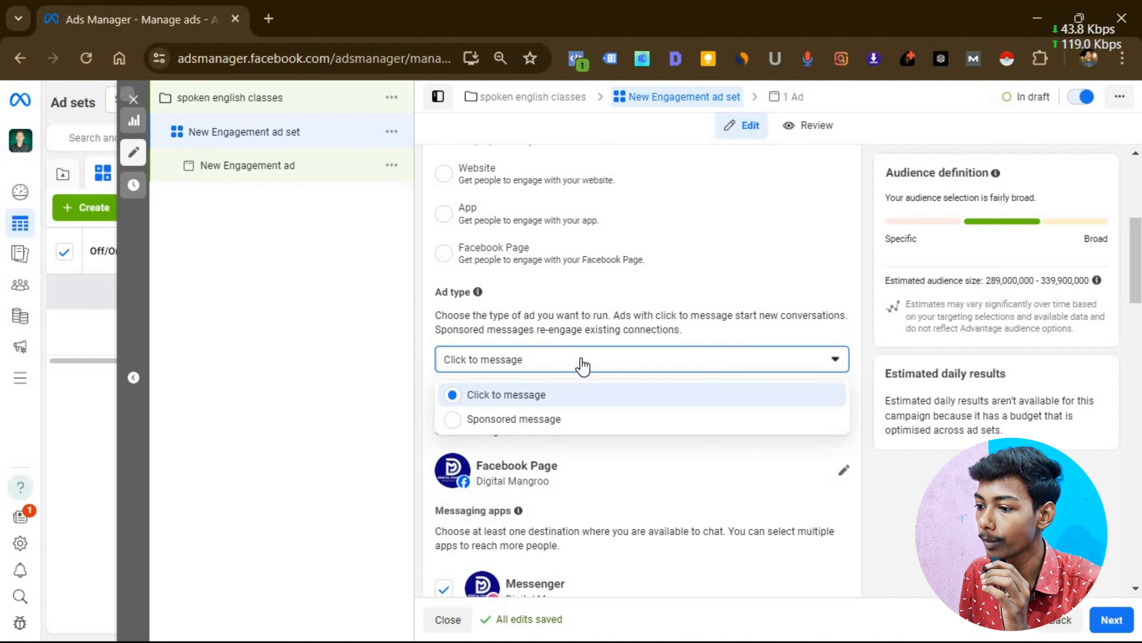
{"action": "left_click", "coordinate": [582, 366]}
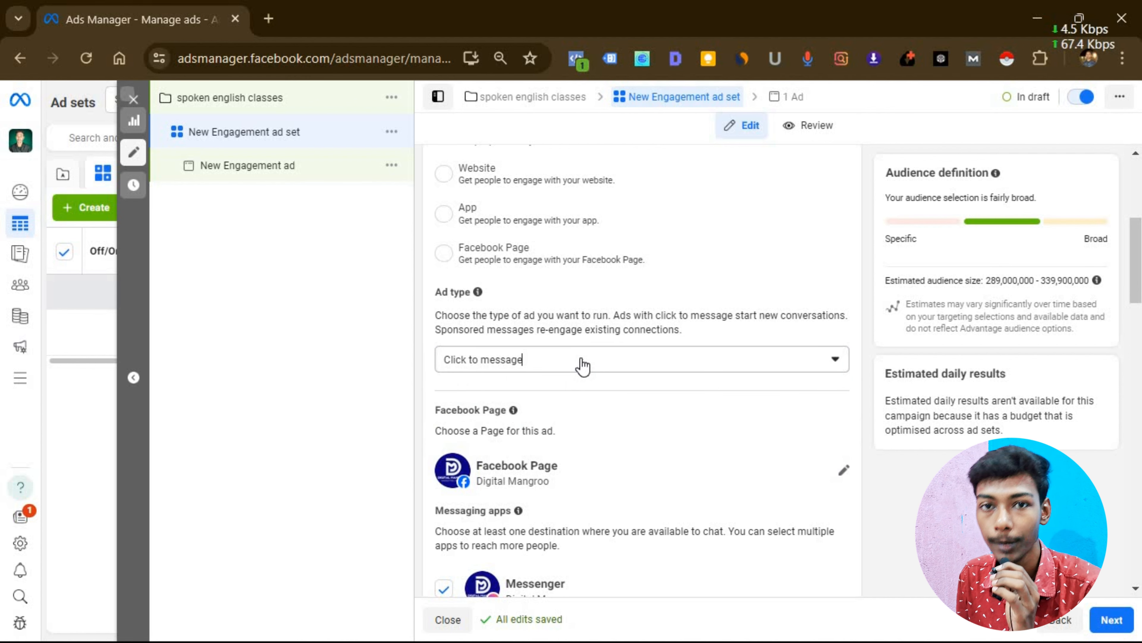
- Deselect Messenger and Instagram so that WhatsApp is the only messaging app of the ad set
{"action": "scroll", "coordinate": [454, 368], "scroll_direction": "down", "scroll_amount": 5}
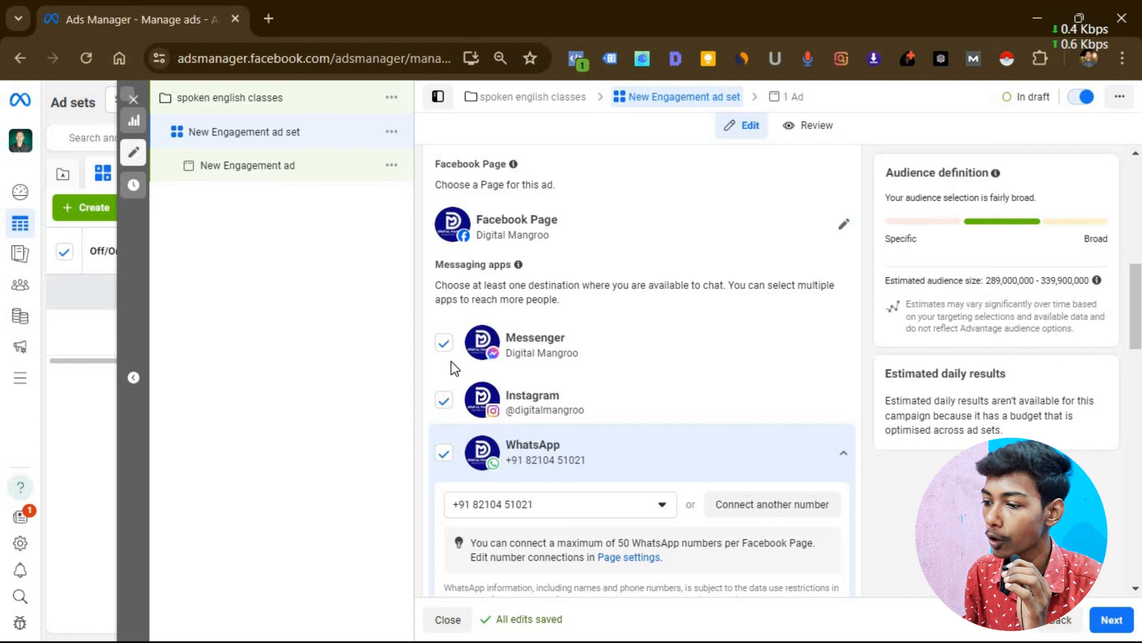
{"action": "left_click", "coordinate": [445, 345]}
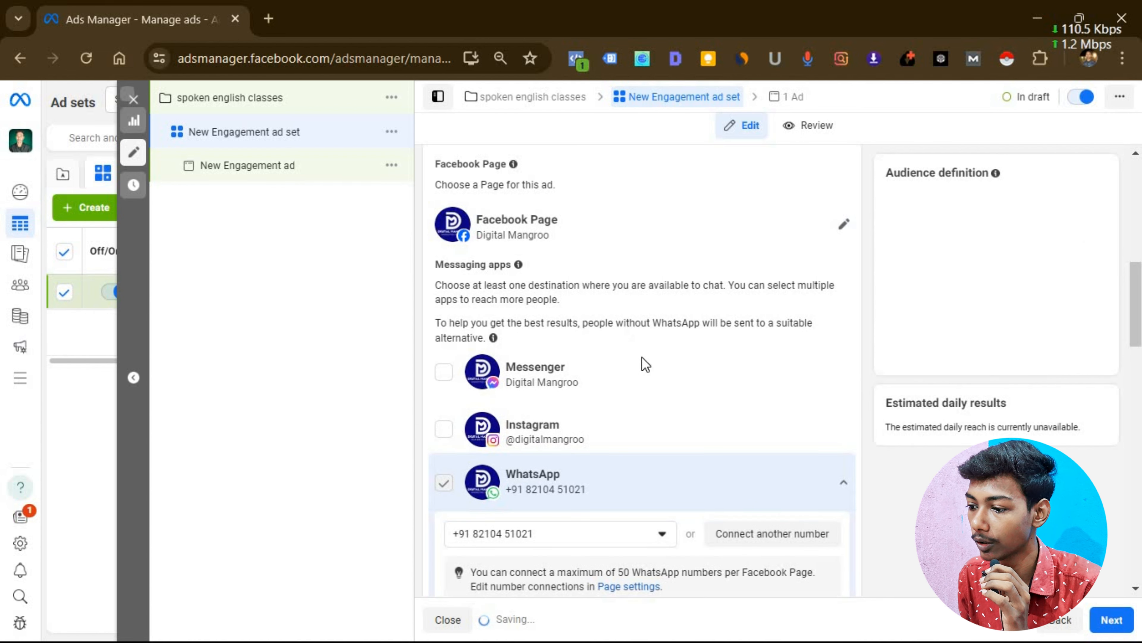
- Examine the available performance goal options of the ad set
{"action": "scroll", "coordinate": [650, 324], "scroll_direction": "down", "scroll_amount": 5}
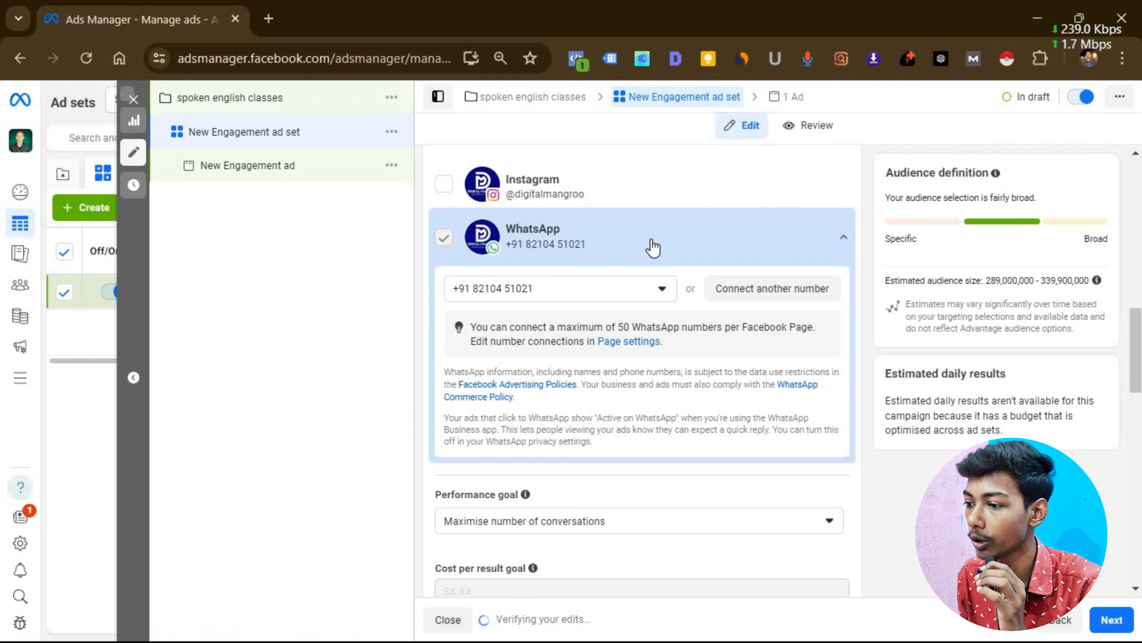
{"action": "scroll", "coordinate": [587, 313], "scroll_direction": "down", "scroll_amount": 5}
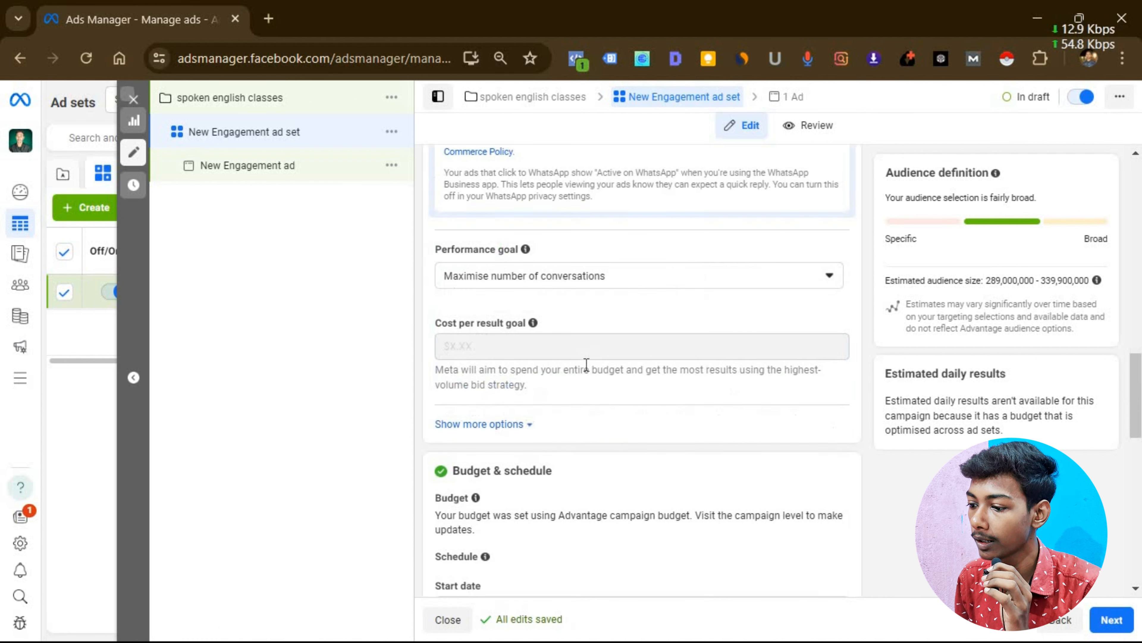
{"action": "left_click", "coordinate": [670, 282]}
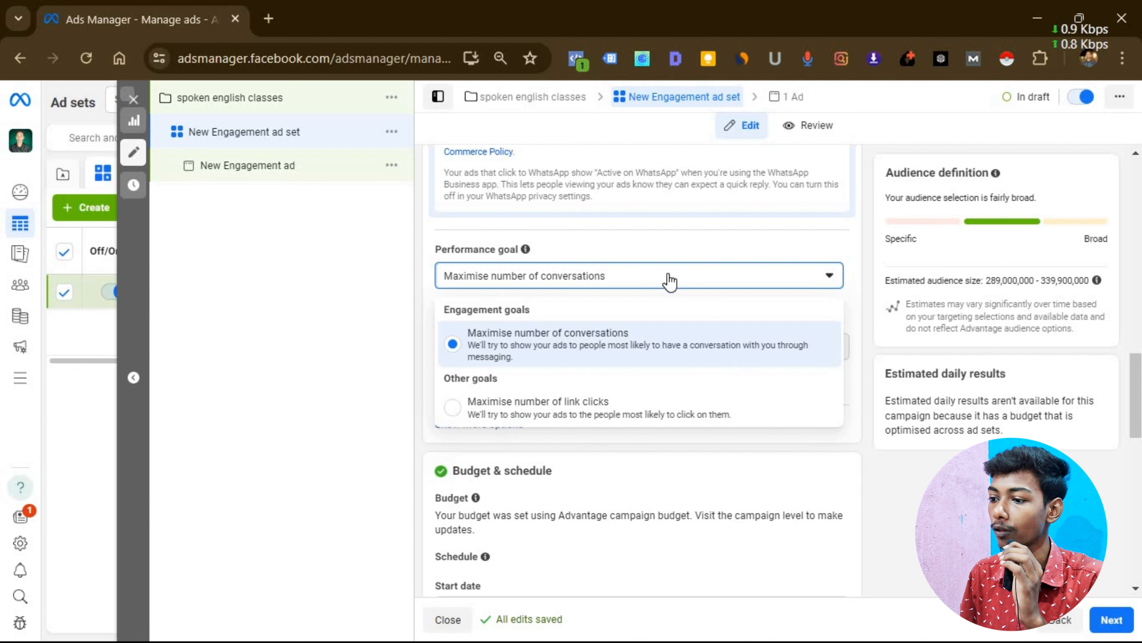
{"action": "left_click", "coordinate": [670, 282]}
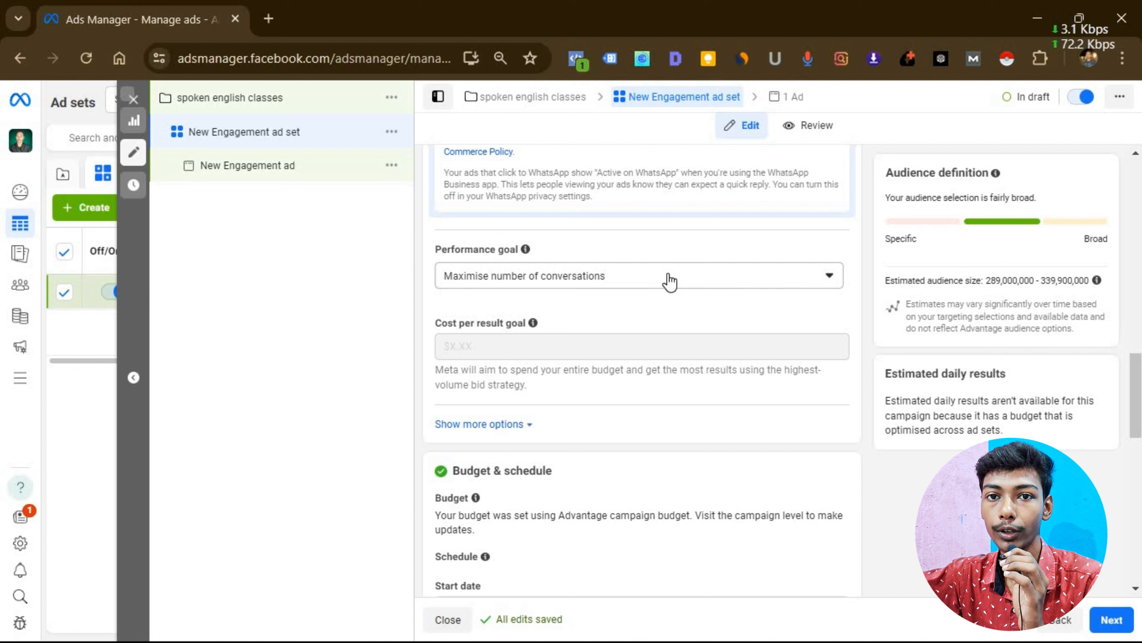
- Edit the ad set's audience location to target the city of Ramgarh, Jharkhand, India
{"action": "scroll", "coordinate": [665, 283], "scroll_direction": "down", "scroll_amount": 4}
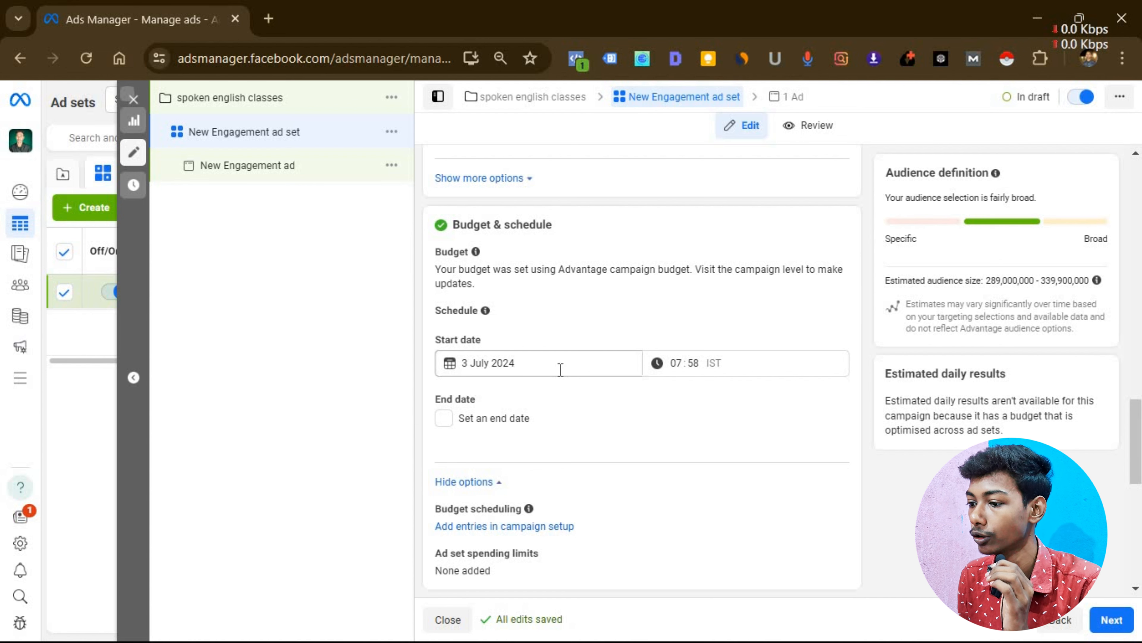
{"action": "scroll", "coordinate": [628, 414], "scroll_direction": "down", "scroll_amount": 5}
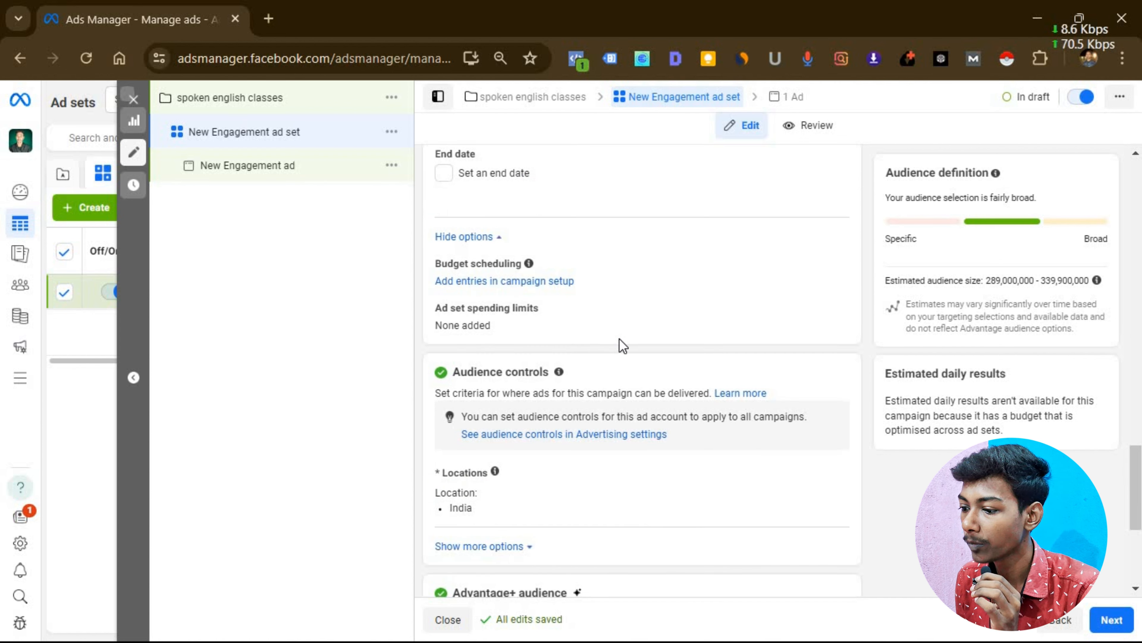
{"action": "scroll", "coordinate": [623, 347], "scroll_direction": "down", "scroll_amount": 5}
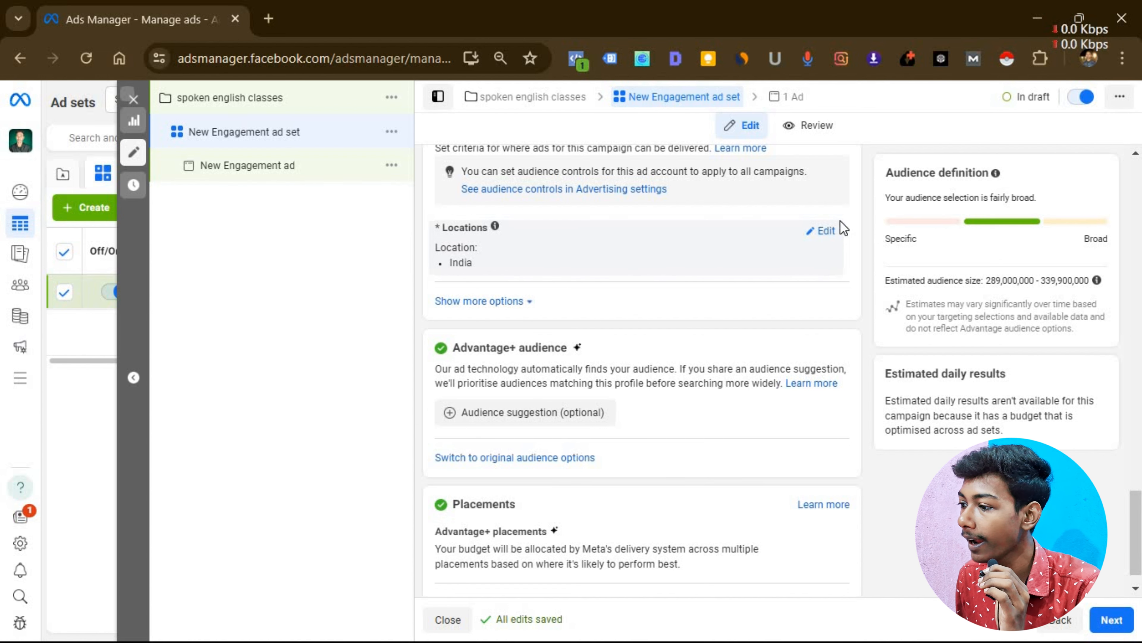
{"action": "left_click", "coordinate": [824, 231]}
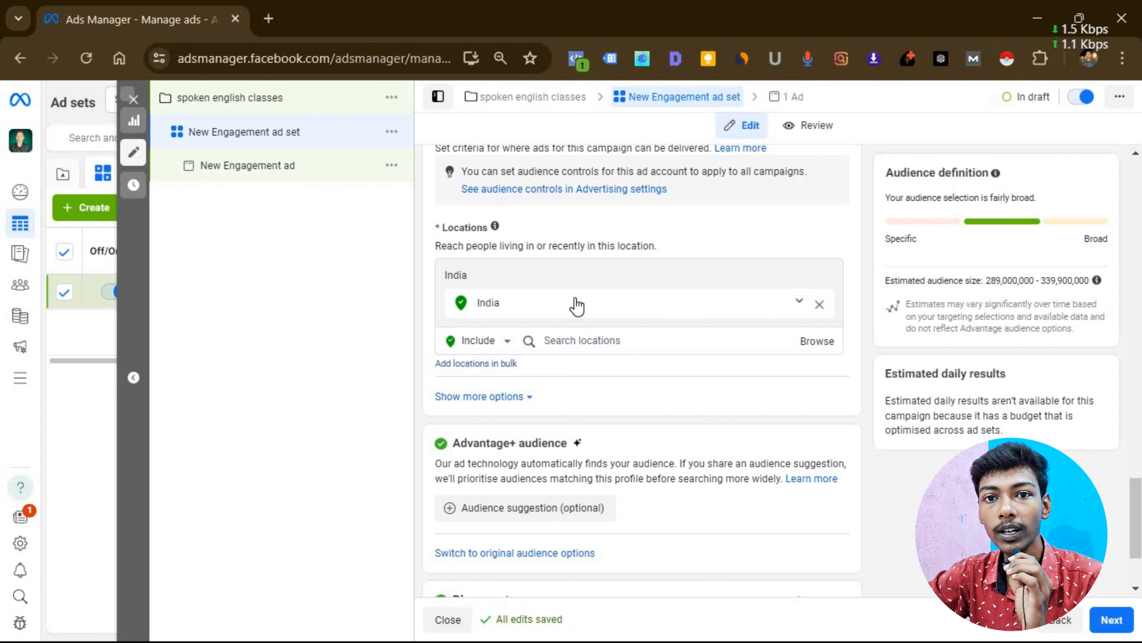
{"action": "left_click", "coordinate": [577, 342]}
{"action": "type", "text": "ra"}
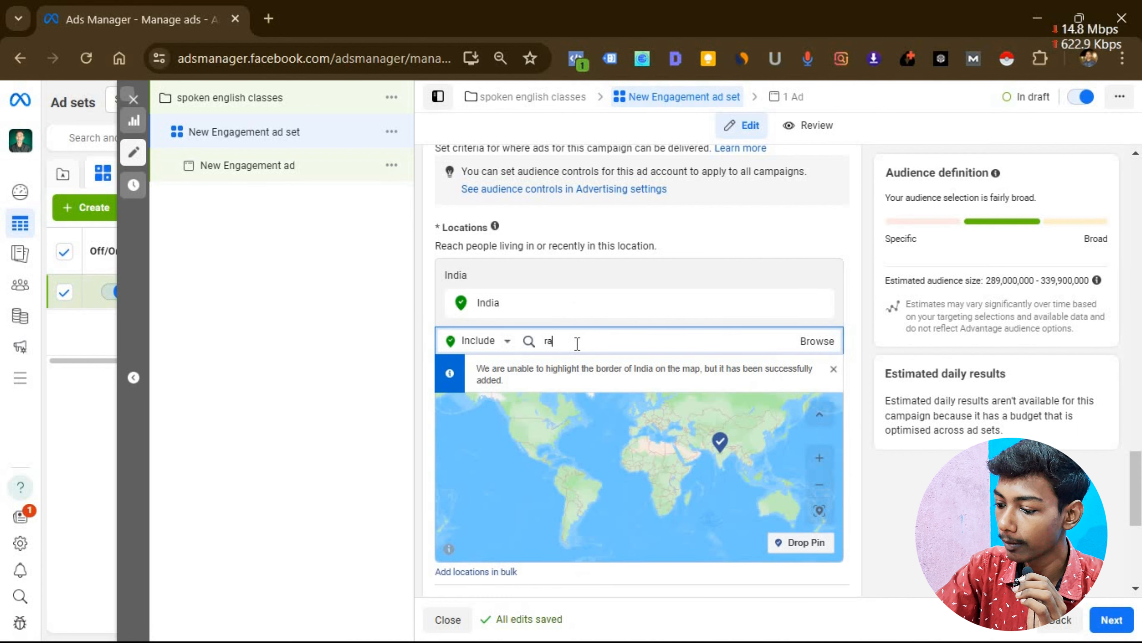
{"action": "type", "text": "mgarj"}
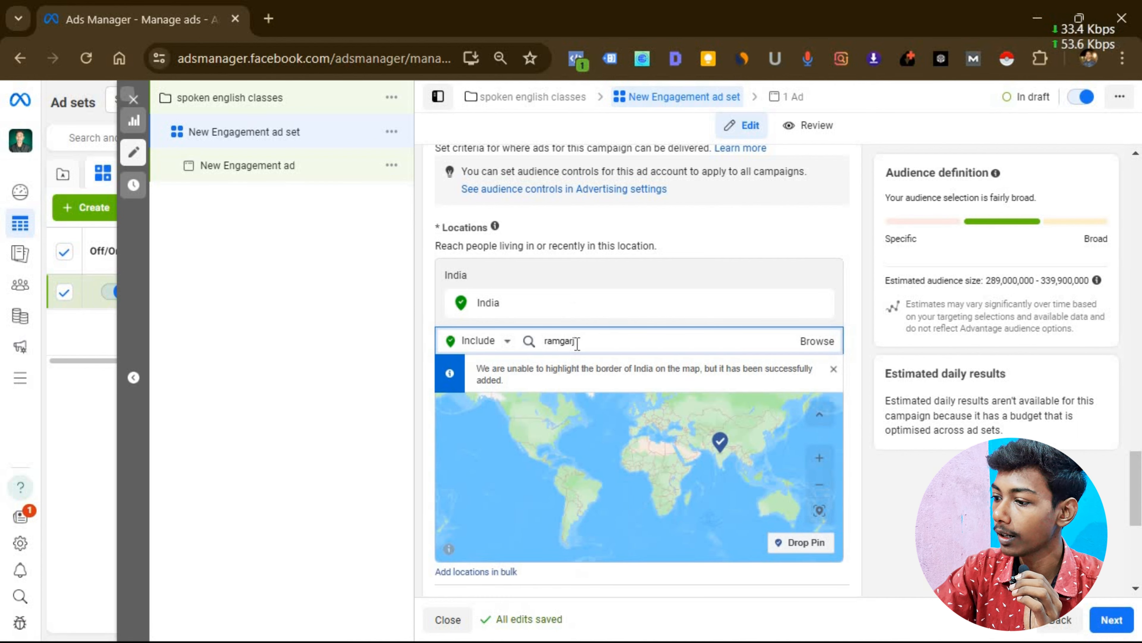
{"action": "key", "text": "BackSpace"}
{"action": "type", "text": "h"}
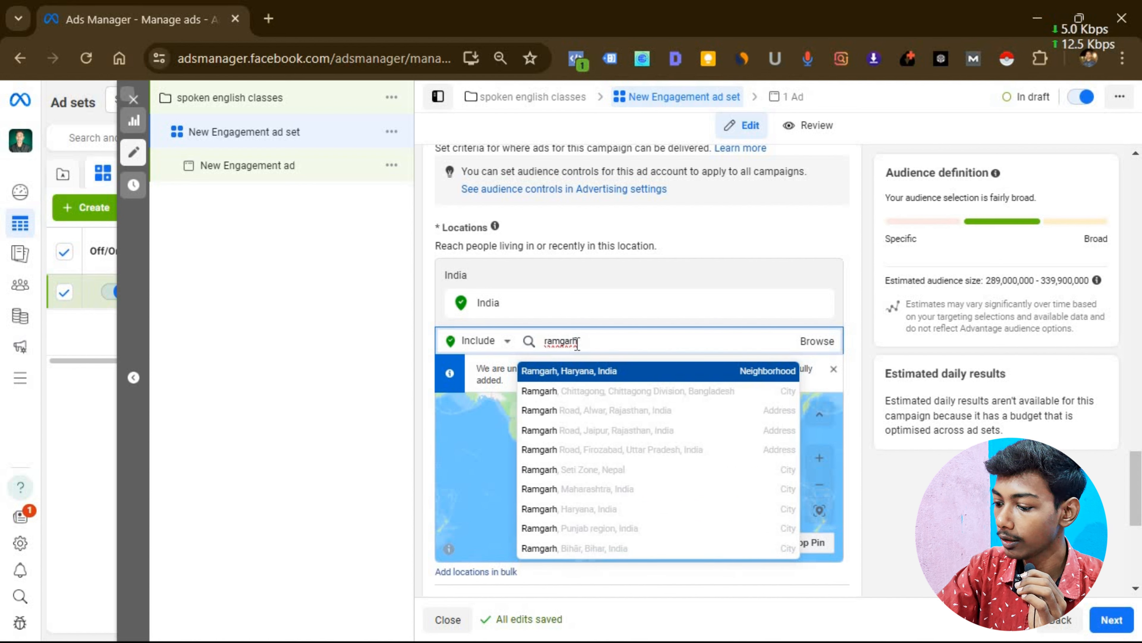
{"action": "type", "text": " jhar"}
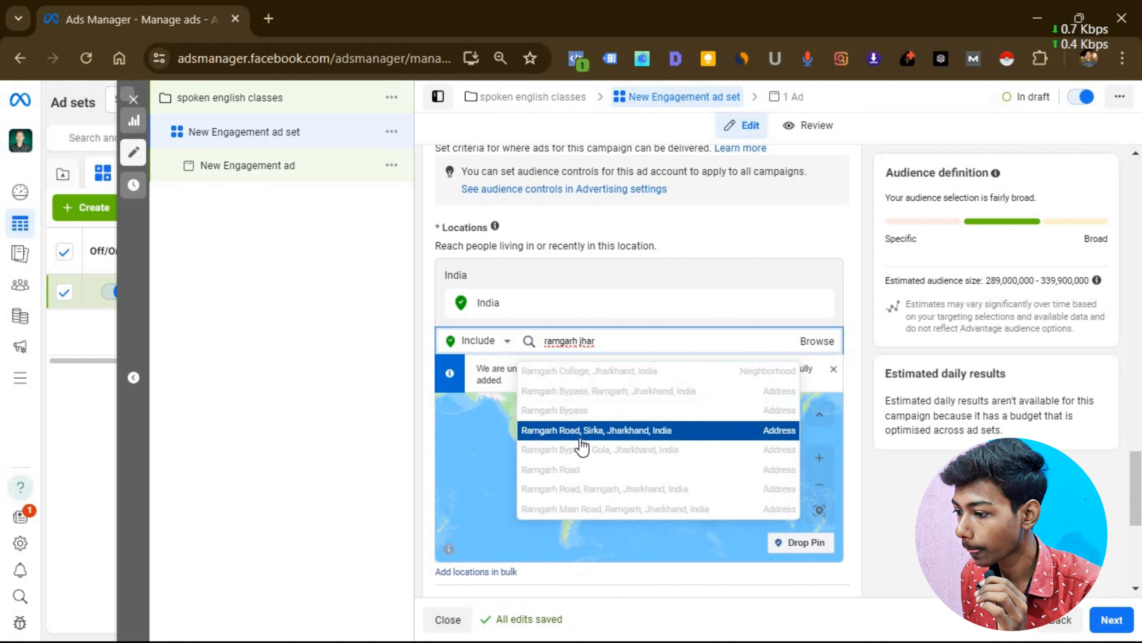
{"action": "type", "text": "khand"}
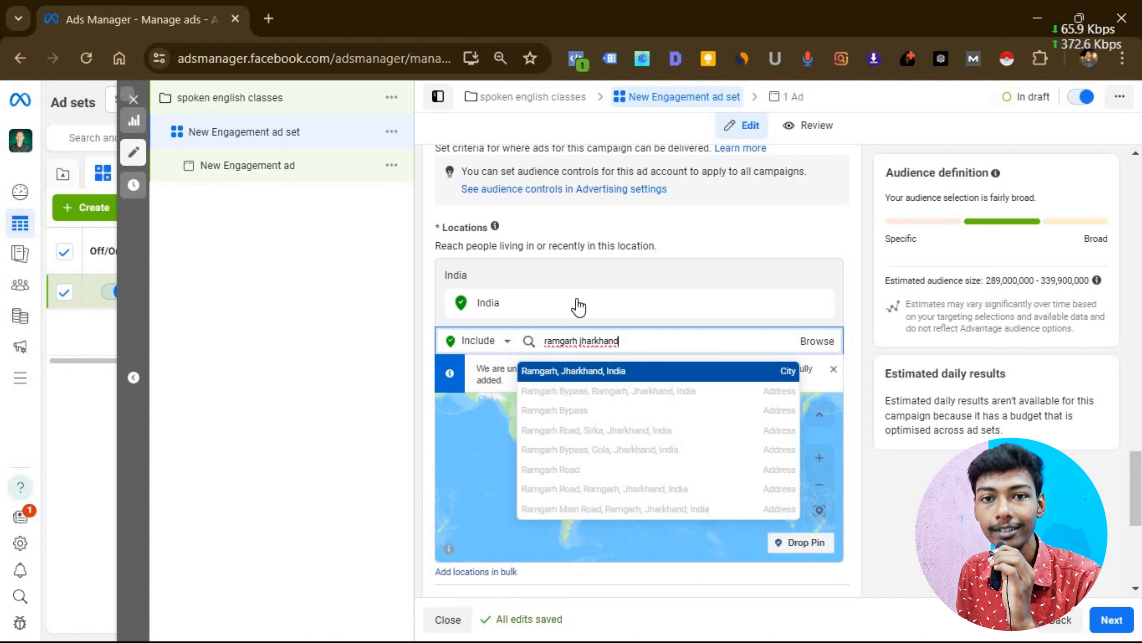
{"action": "key", "text": "Return"}
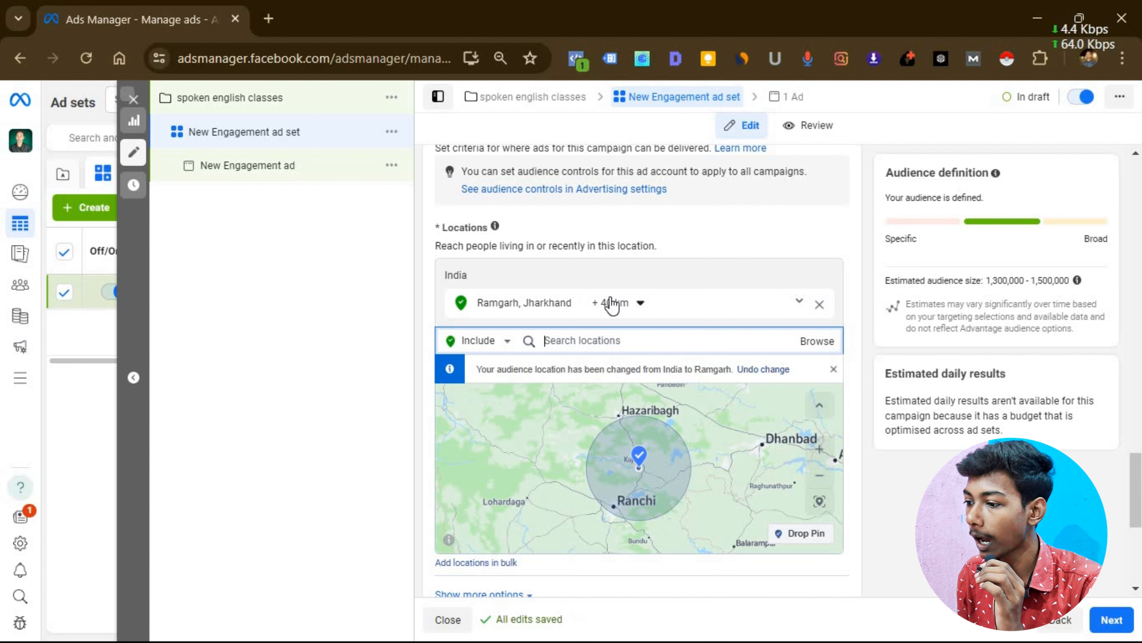
- Set the targeting radius around Ramgarh to 17 km
{"action": "left_click", "coordinate": [645, 303]}
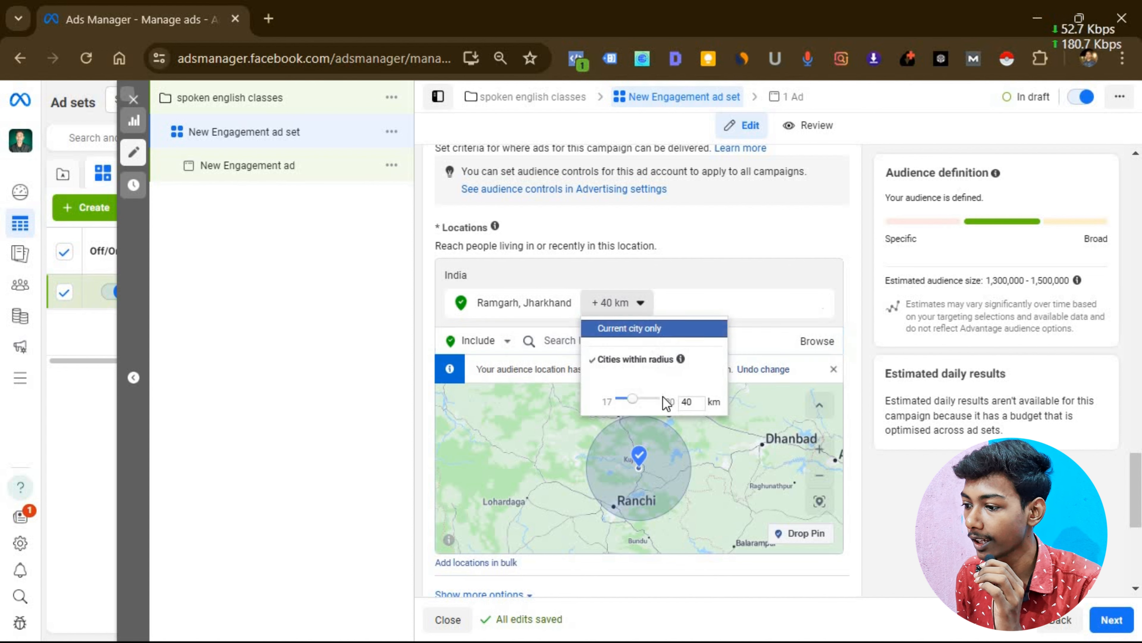
{"action": "left_click", "coordinate": [619, 398]}
{"action": "left_click", "coordinate": [679, 299]}
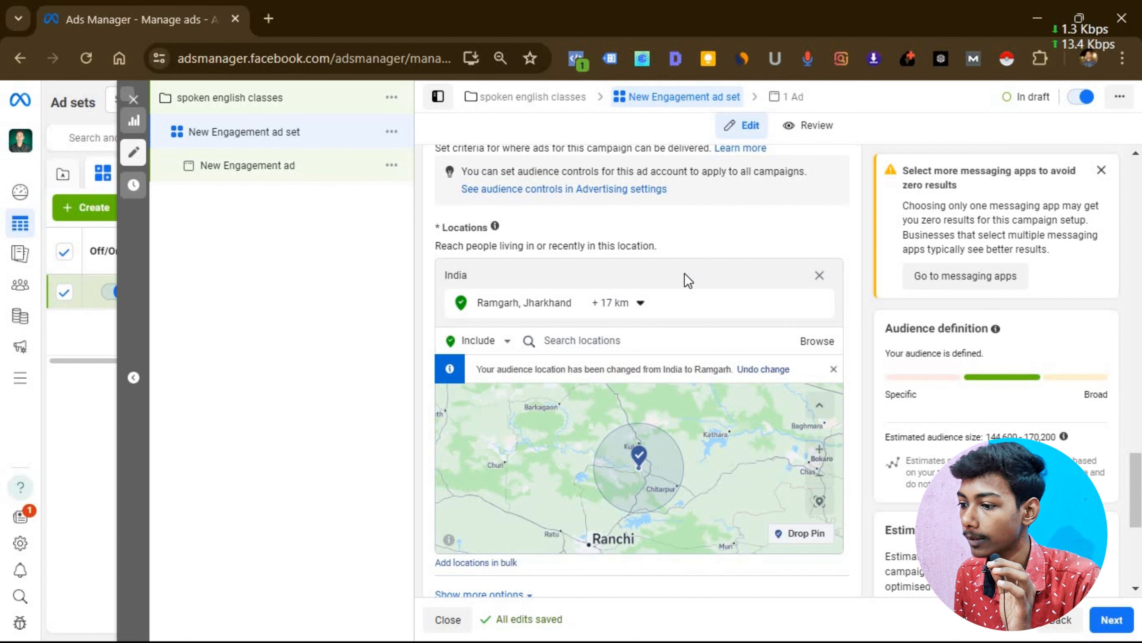
- Switch the ad set from Advantage+ audience to the original audience options
{"action": "scroll", "coordinate": [581, 376], "scroll_direction": "down", "scroll_amount": 6}
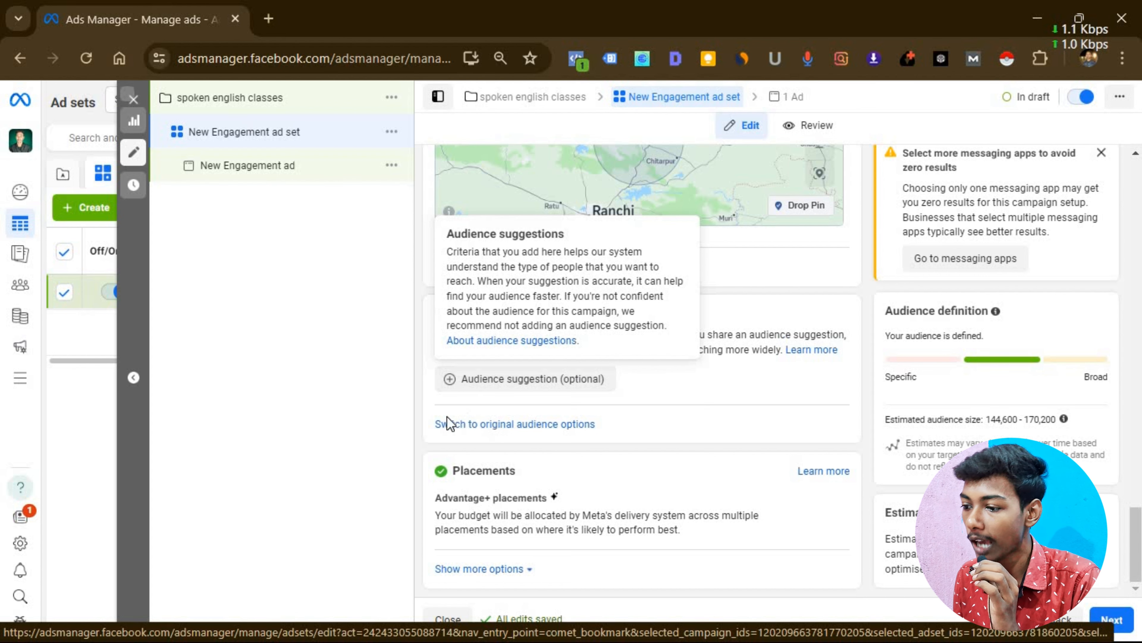
{"action": "left_click", "coordinate": [508, 425]}
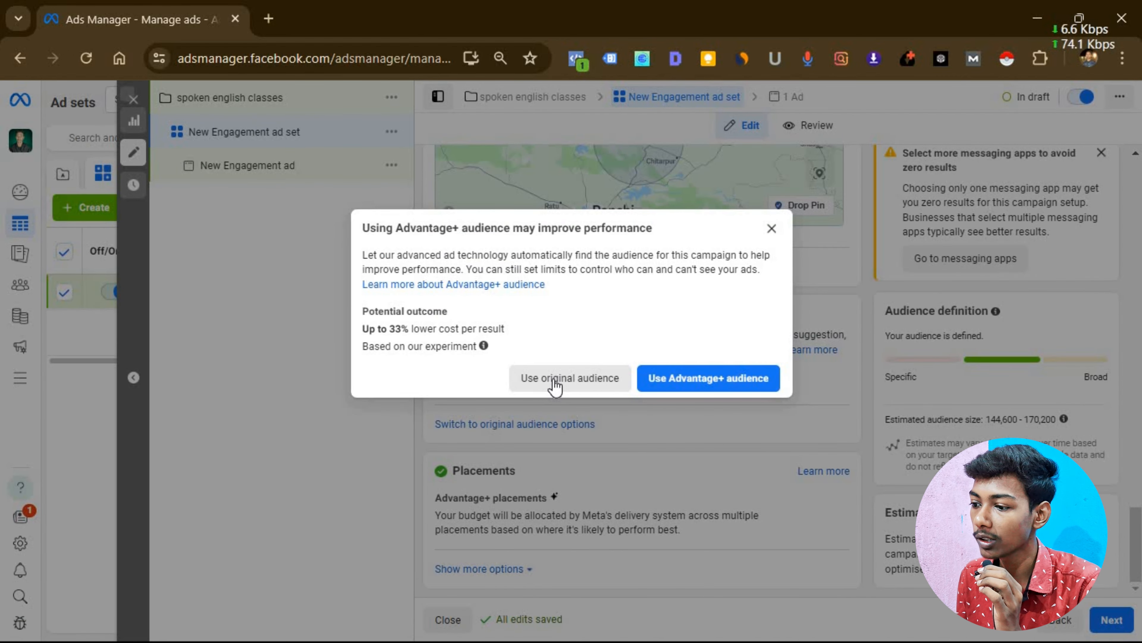
{"action": "left_click", "coordinate": [556, 386]}
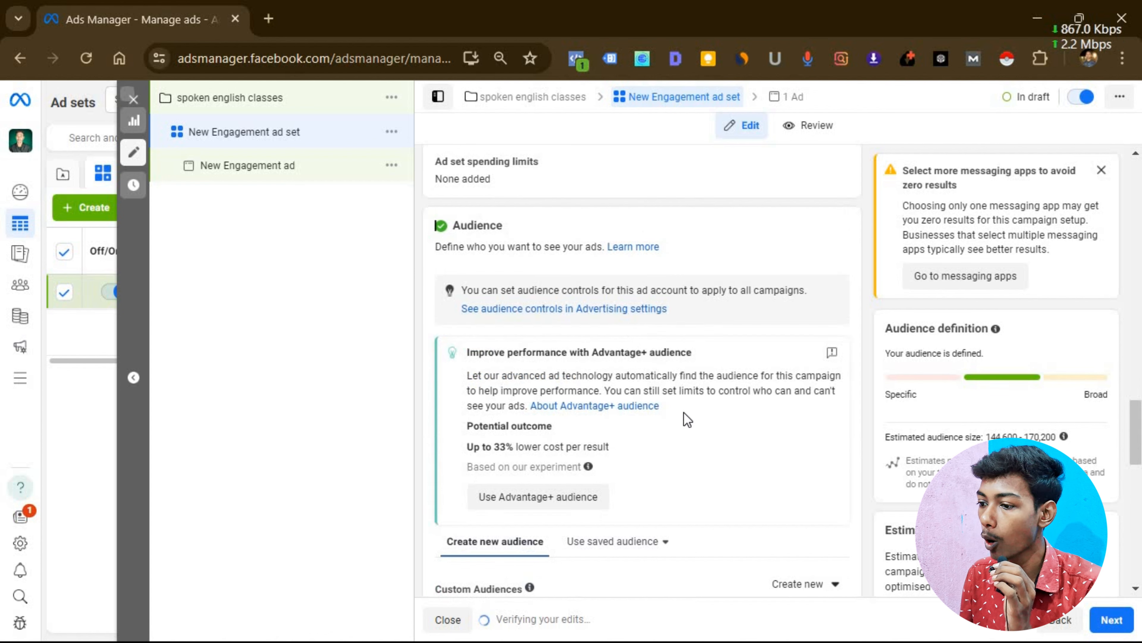
- Set the audience's maximum age to 30 and open the gender selection for editing
{"action": "scroll", "coordinate": [684, 412], "scroll_direction": "down", "scroll_amount": 5}
{"action": "scroll", "coordinate": [683, 390], "scroll_direction": "down", "scroll_amount": 5}
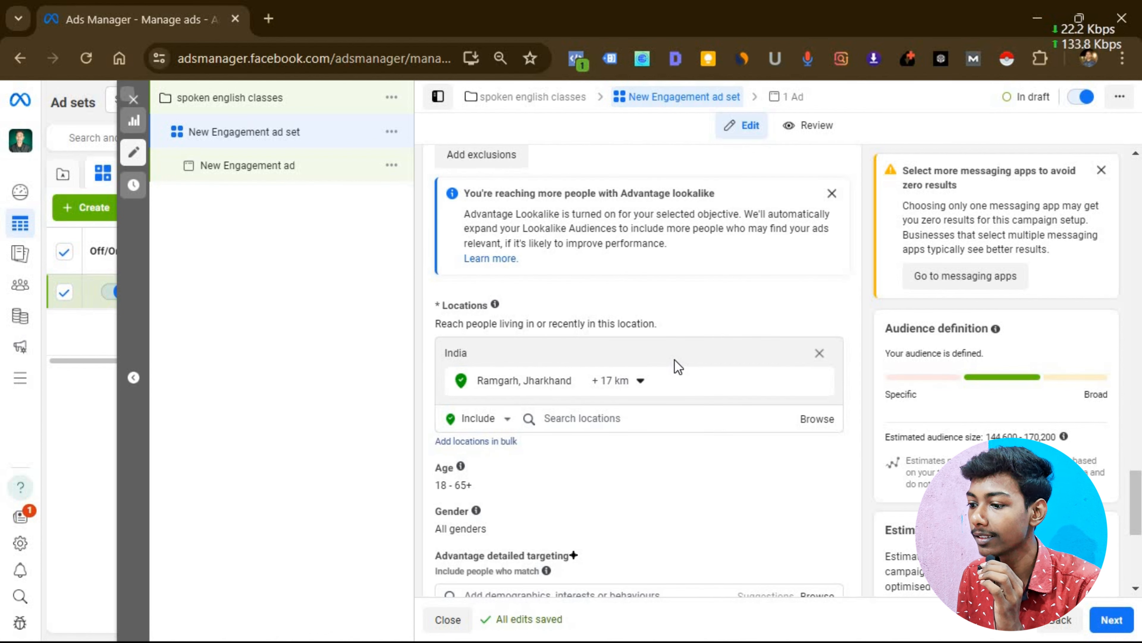
{"action": "scroll", "coordinate": [676, 365], "scroll_direction": "down", "scroll_amount": 5}
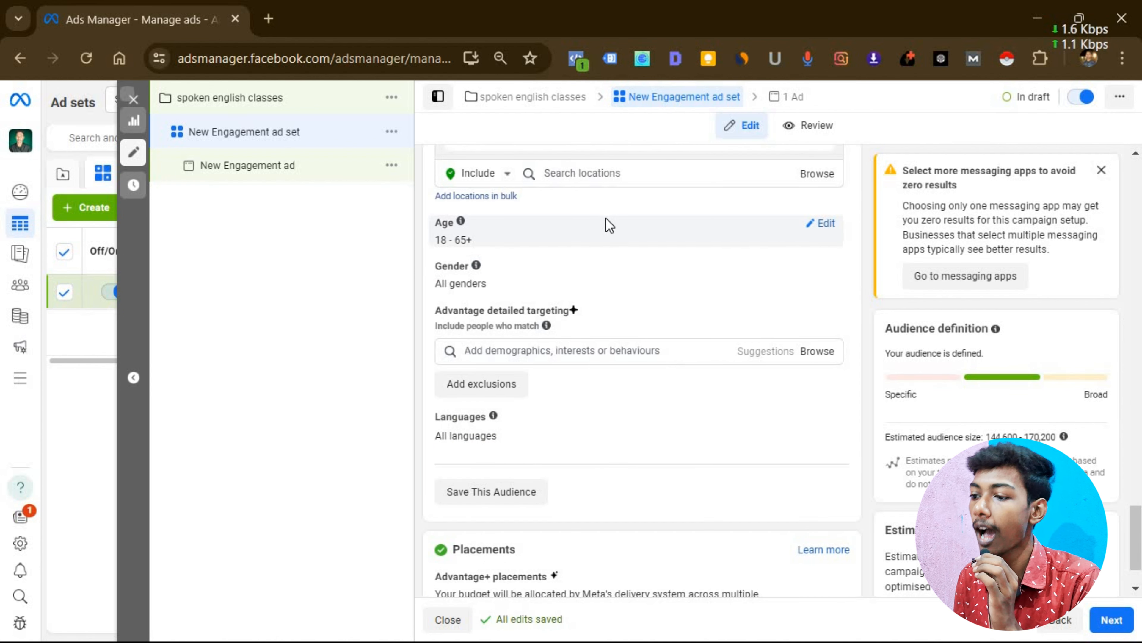
{"action": "left_click", "coordinate": [821, 224]}
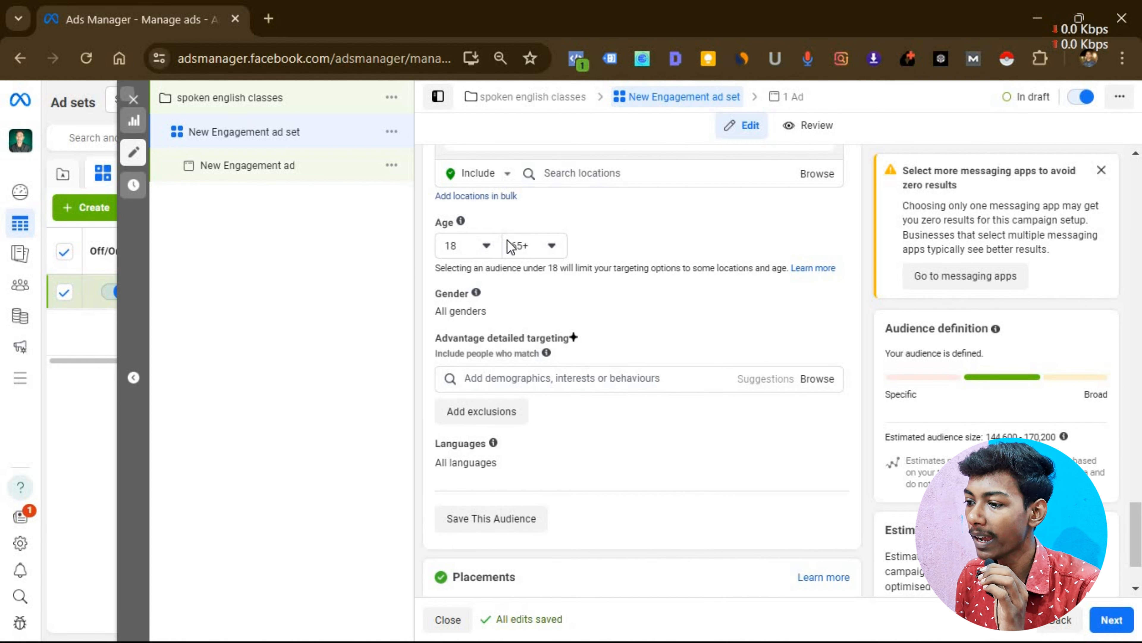
{"action": "left_click", "coordinate": [546, 247]}
{"action": "scroll", "coordinate": [568, 351], "scroll_direction": "up", "scroll_amount": 15}
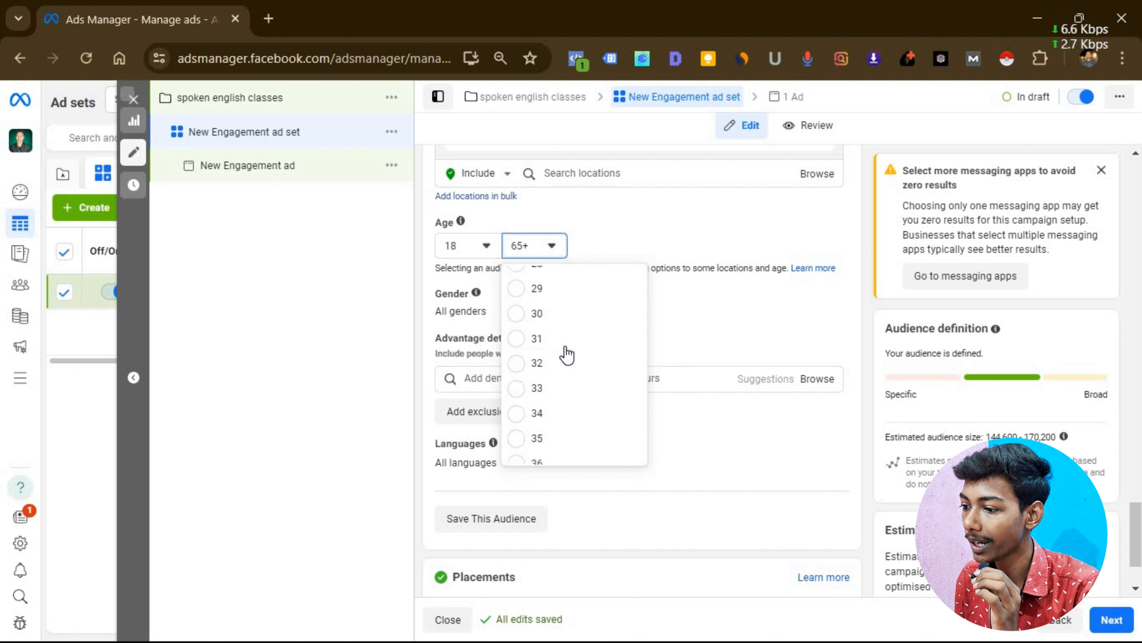
{"action": "left_click", "coordinate": [557, 315]}
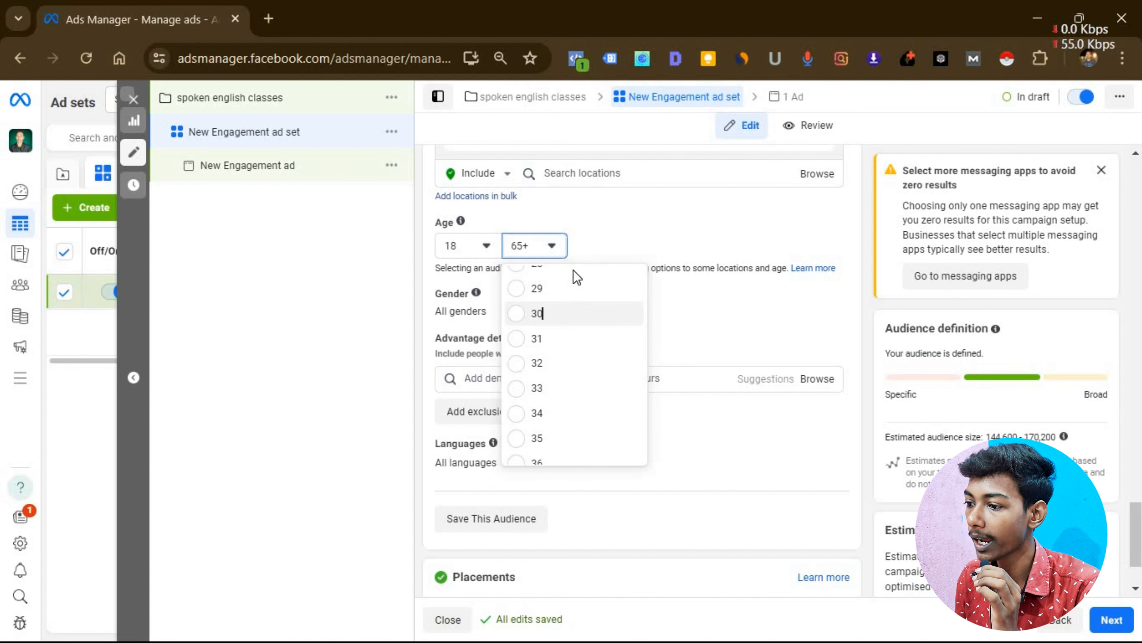
{"action": "left_click", "coordinate": [631, 237]}
{"action": "left_click", "coordinate": [813, 295]}
{"action": "left_click", "coordinate": [624, 317]}
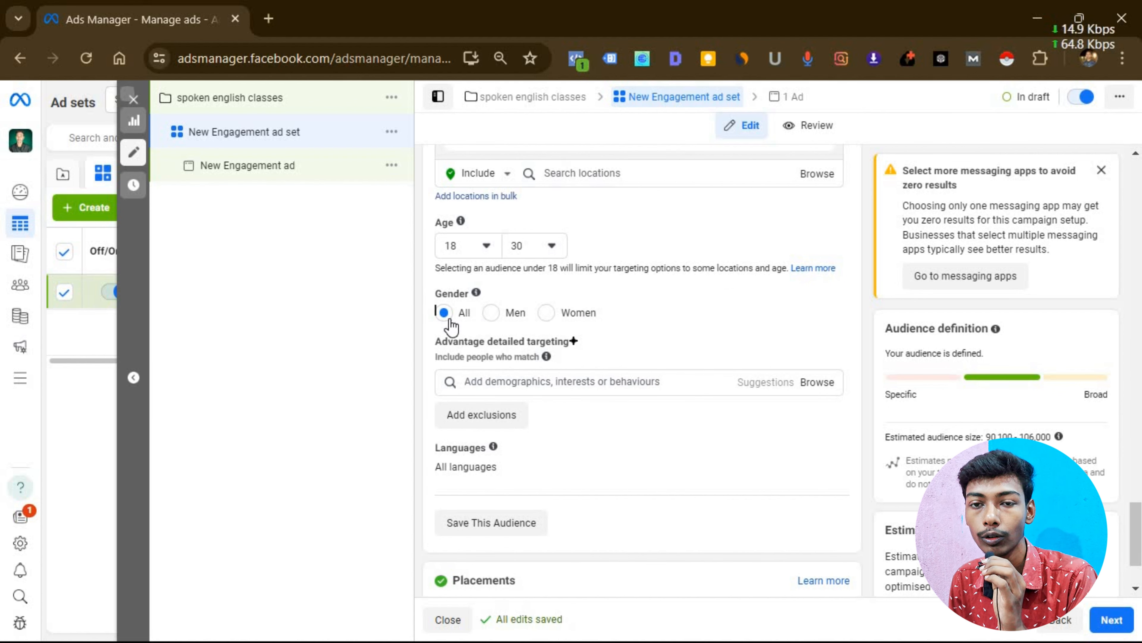
- Search the detailed targeting for "english" and add the interest English language (languages)
{"action": "left_click", "coordinate": [602, 382]}
{"action": "type", "text": "english"}
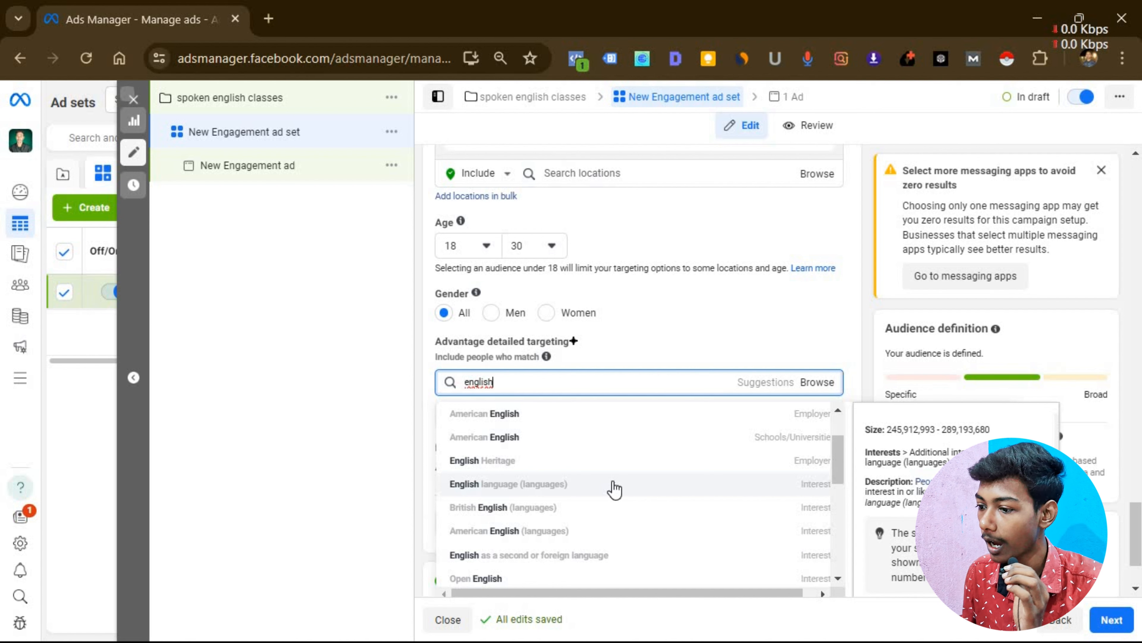
{"action": "left_click", "coordinate": [630, 477]}
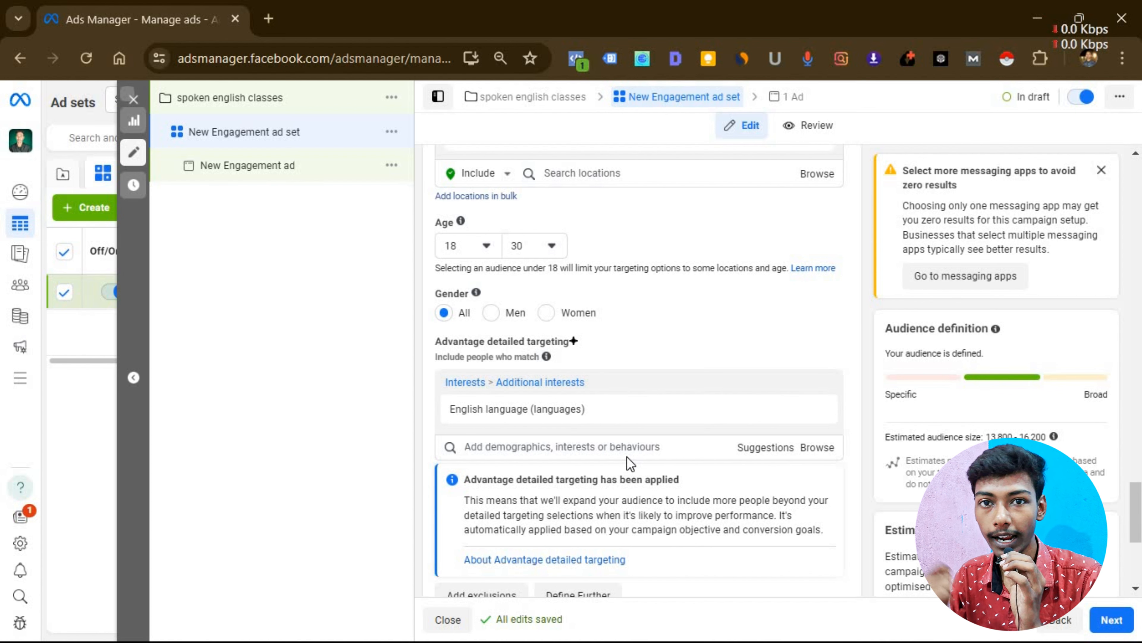
- Examine the suggested interests for detailed targeting and set the audience language to English (All)
{"action": "scroll", "coordinate": [704, 261], "scroll_direction": "down", "scroll_amount": 5}
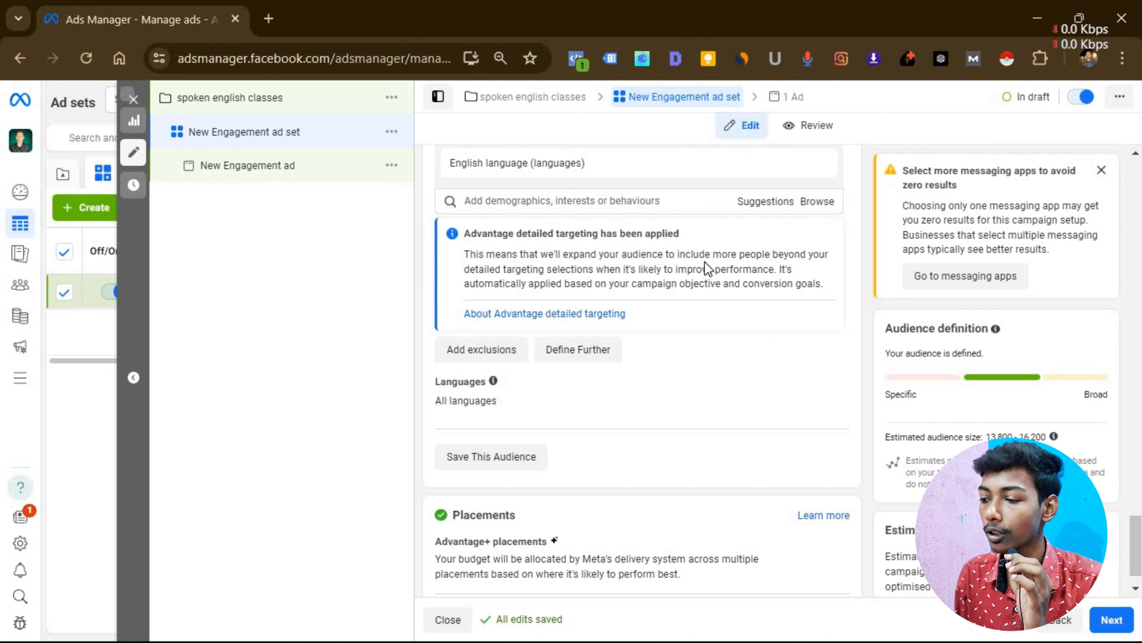
{"action": "left_click", "coordinate": [766, 204]}
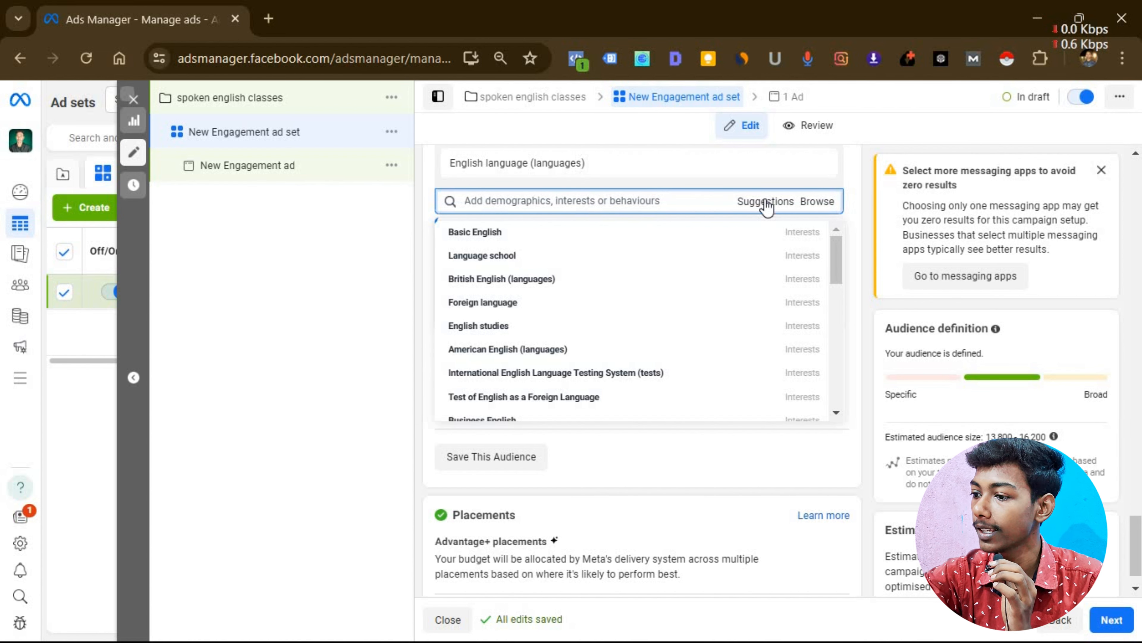
{"action": "mouse_move", "coordinate": [667, 235]}
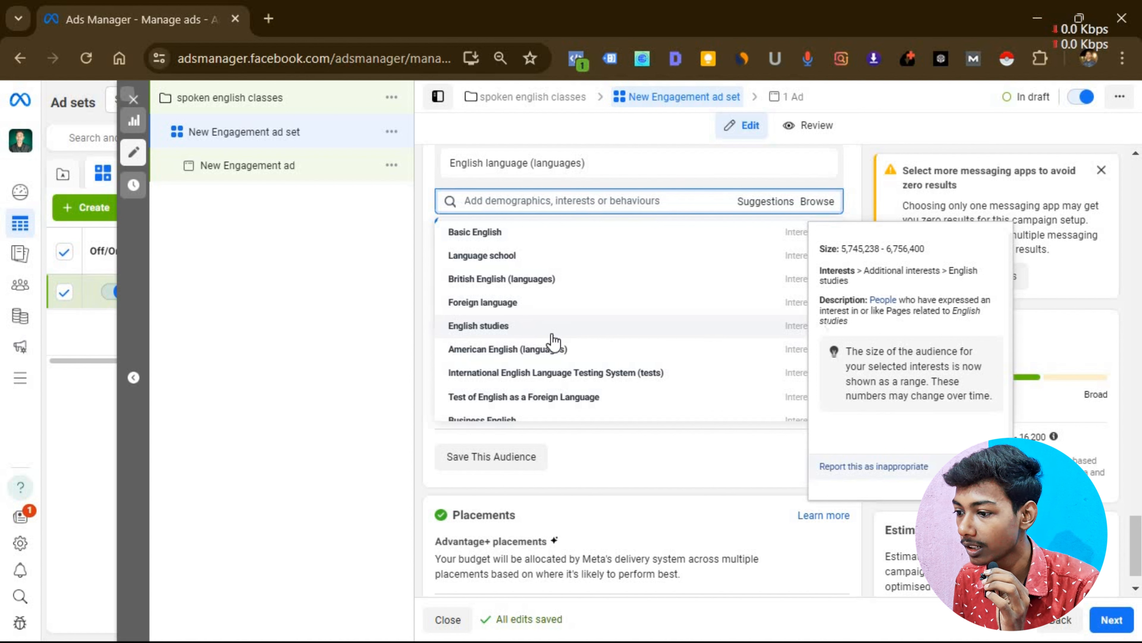
{"action": "left_click", "coordinate": [619, 351]}
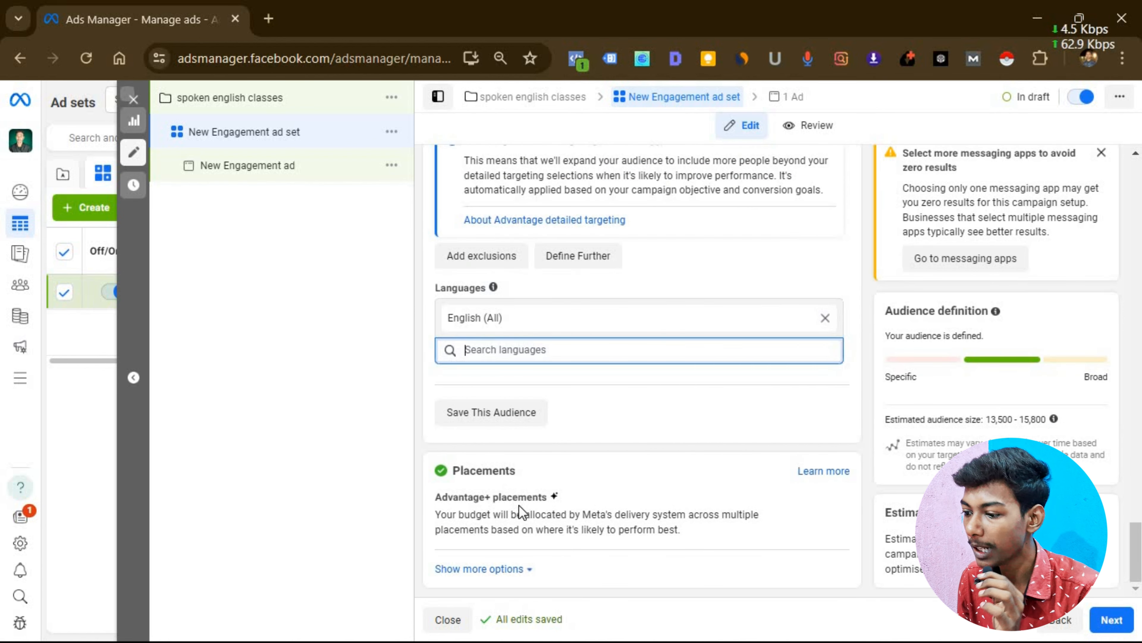
- Open the placement settings, try Manual placements to view their platforms, and switch back to Advantage+ placements
{"action": "mouse_move", "coordinate": [551, 513]}
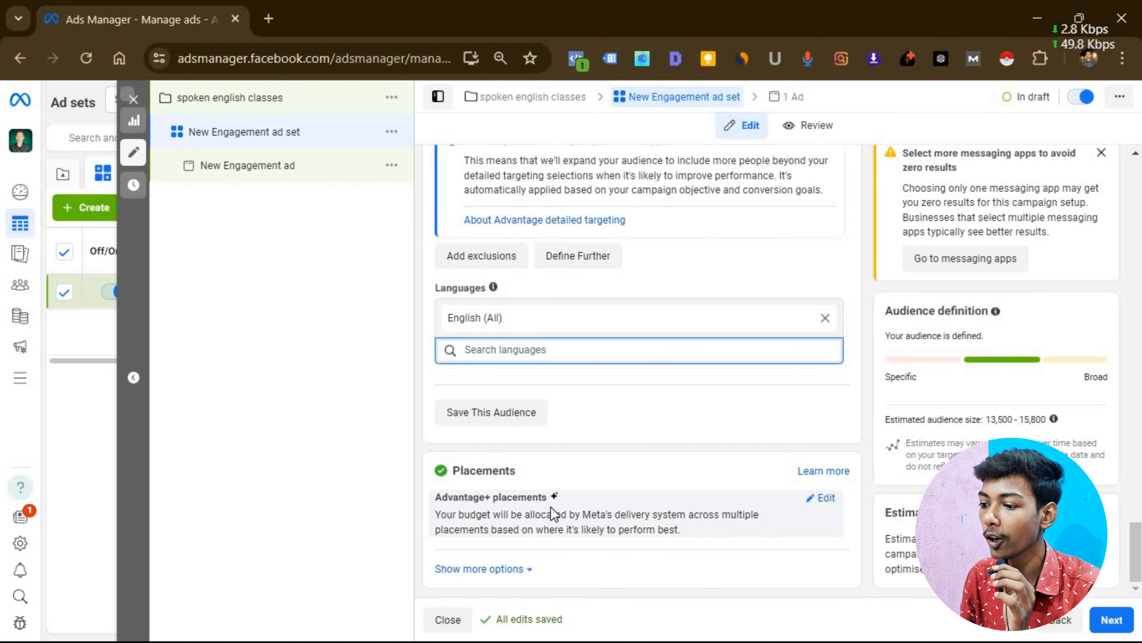
{"action": "left_click", "coordinate": [823, 498]}
{"action": "scroll", "coordinate": [662, 463], "scroll_direction": "down", "scroll_amount": 3}
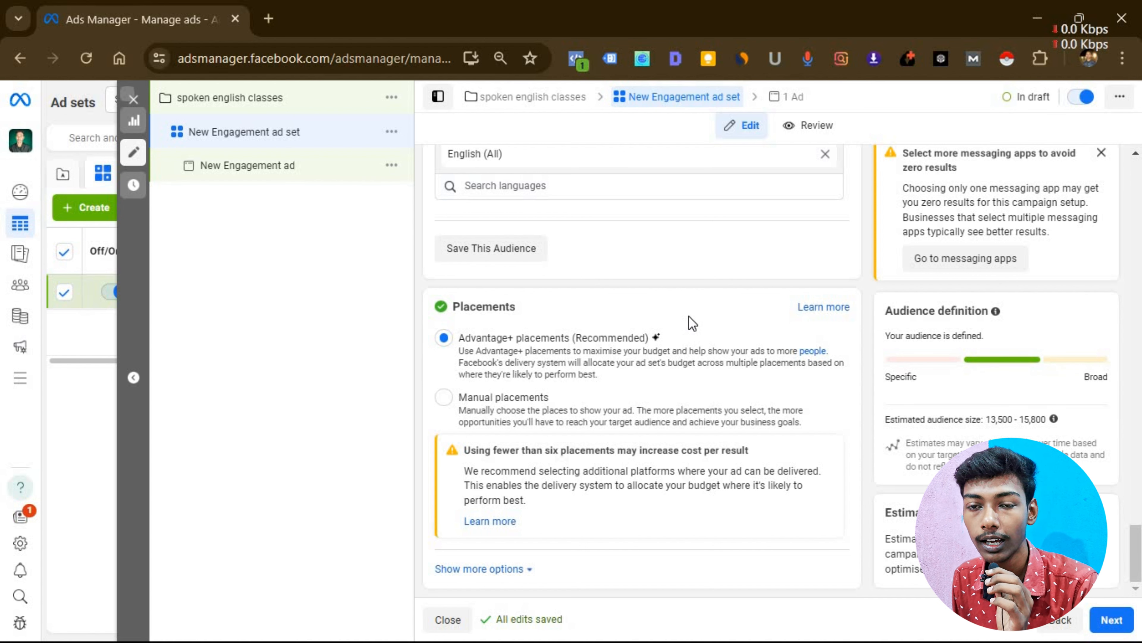
{"action": "left_click", "coordinate": [496, 407]}
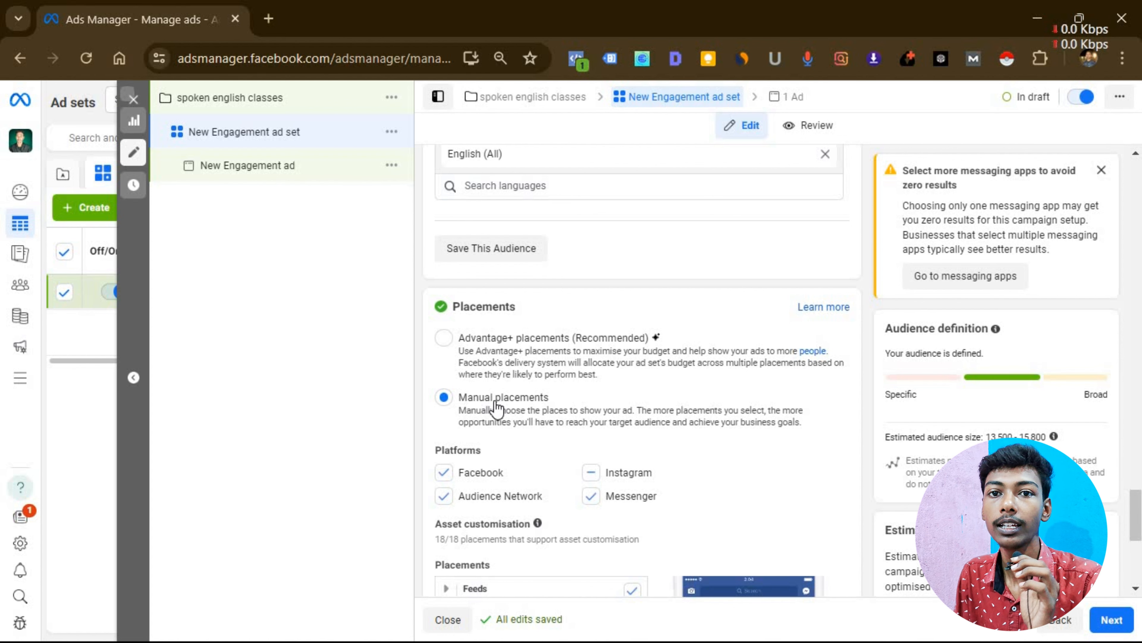
{"action": "left_click", "coordinate": [531, 345]}
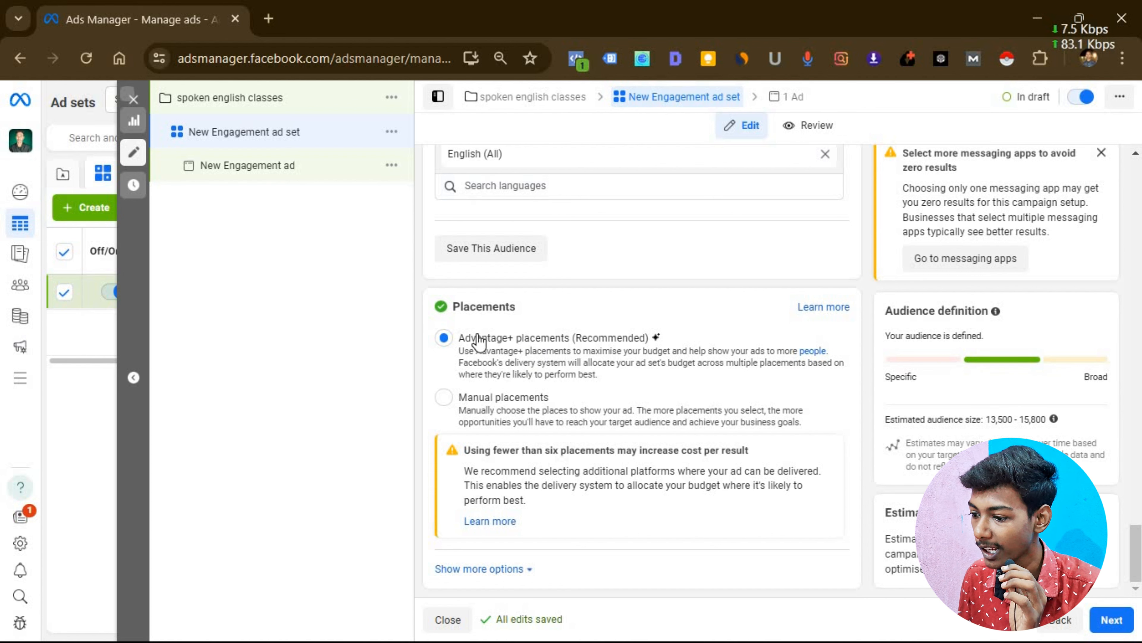
- Open the New Engagement ad and upload the Hellotech Solutions spoken English poster from Downloads as its image
{"action": "left_click", "coordinate": [262, 167]}
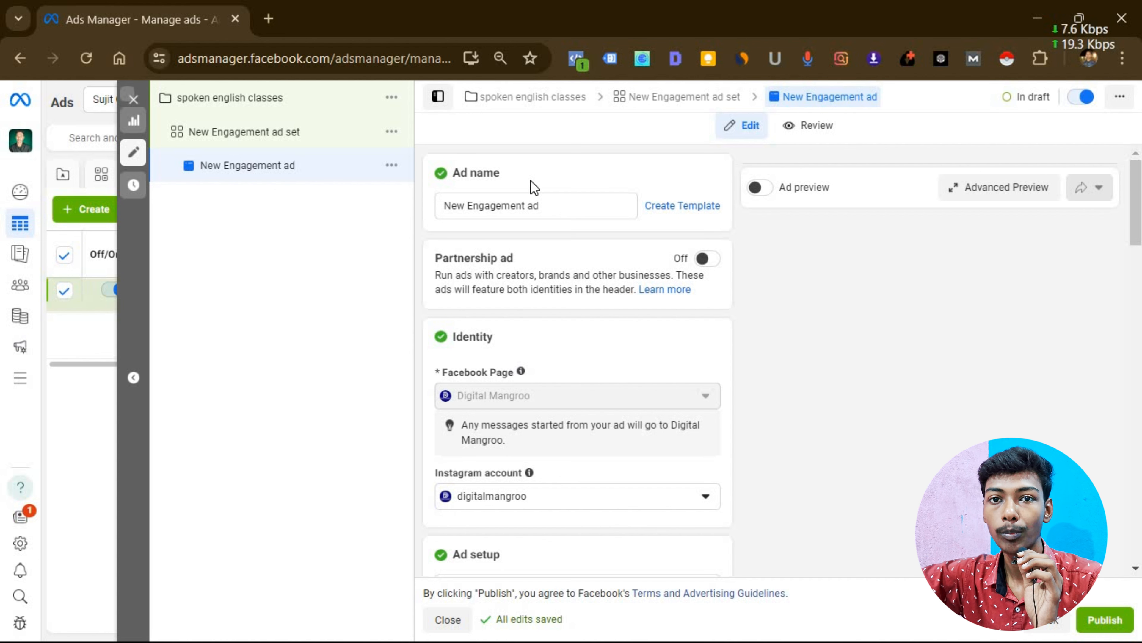
{"action": "scroll", "coordinate": [571, 216], "scroll_direction": "down", "scroll_amount": 5}
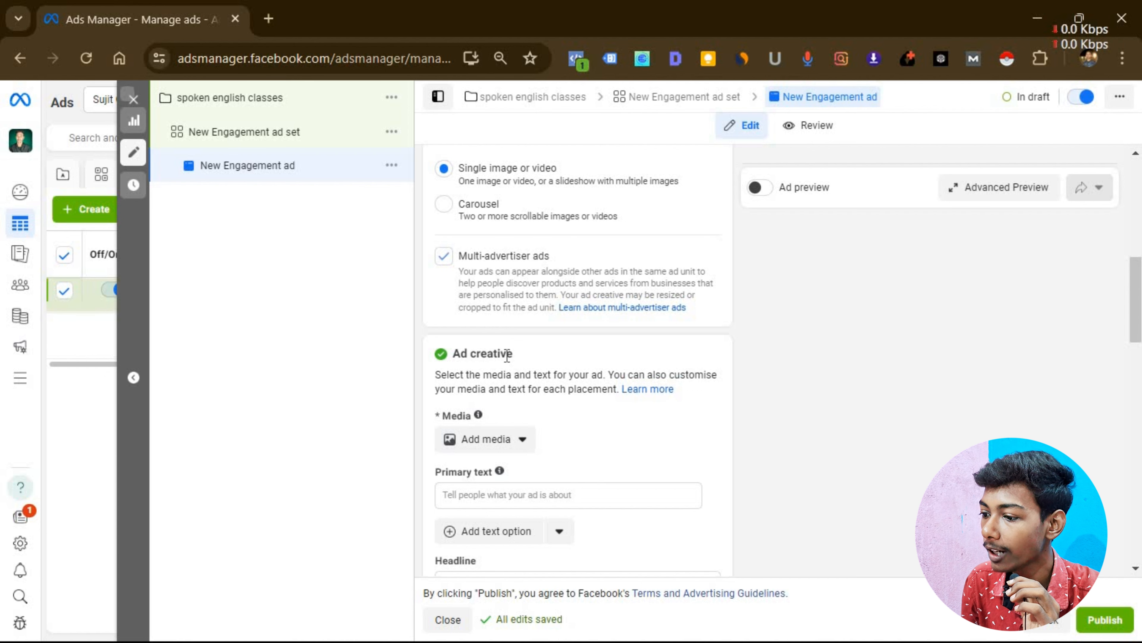
{"action": "scroll", "coordinate": [506, 342], "scroll_direction": "down", "scroll_amount": 4}
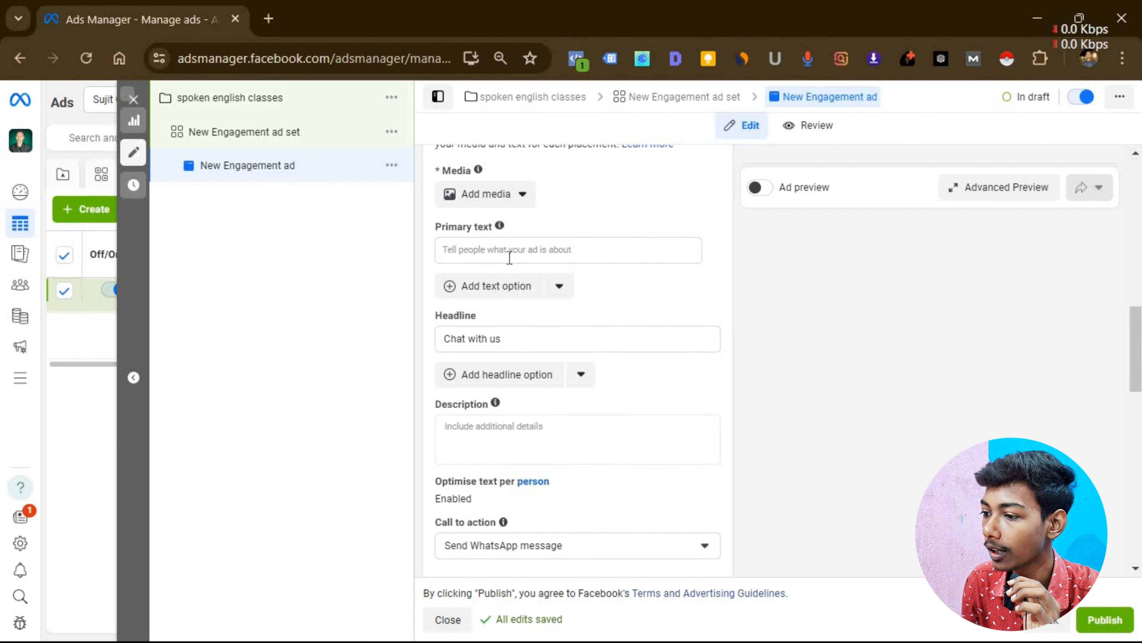
{"action": "left_click", "coordinate": [510, 196]}
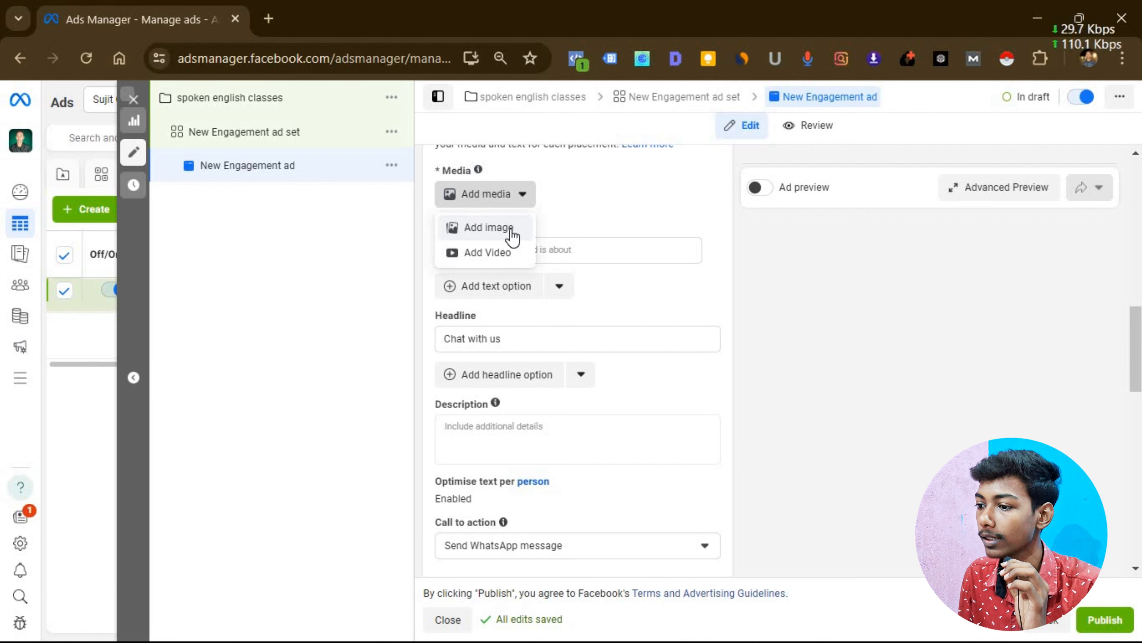
{"action": "left_click", "coordinate": [512, 231]}
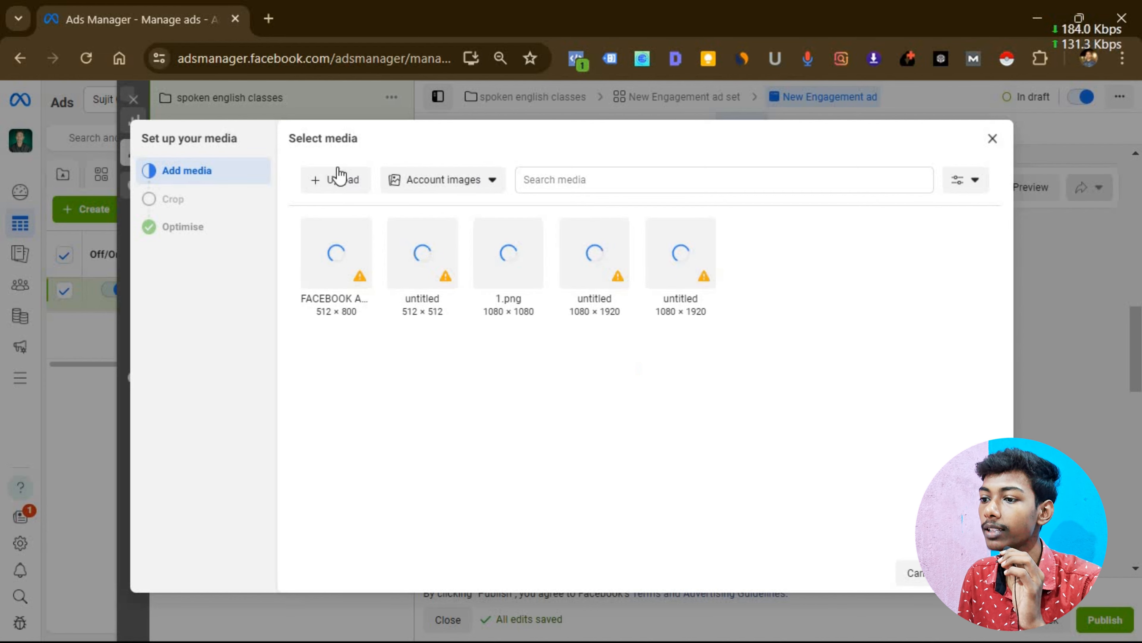
{"action": "left_click", "coordinate": [330, 181]}
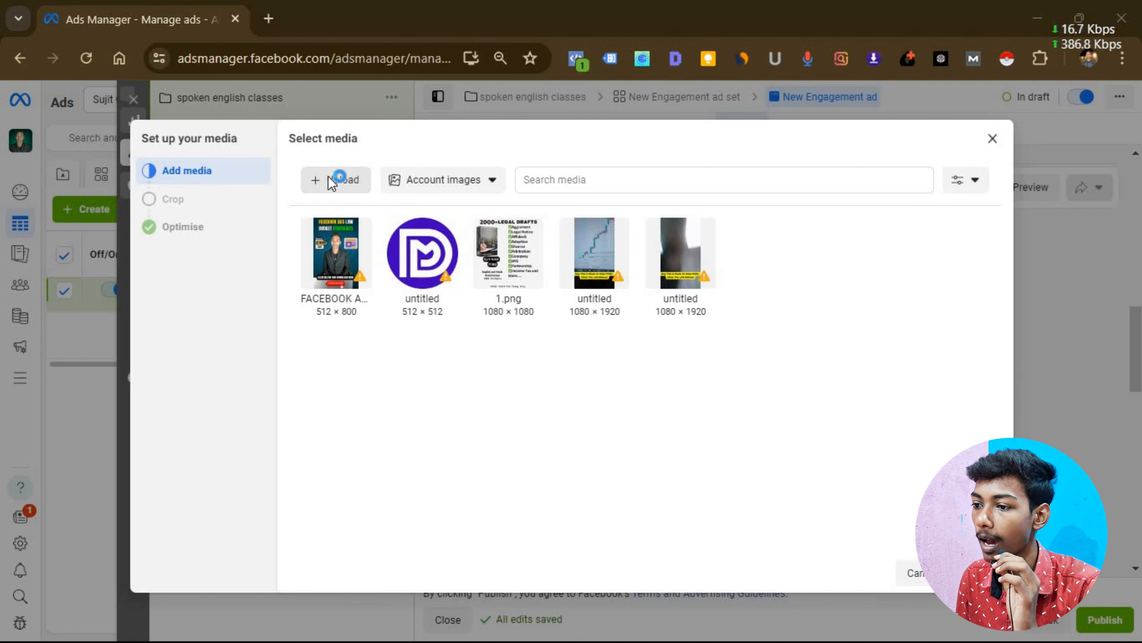
{"action": "scroll", "coordinate": [367, 242], "scroll_direction": "down", "scroll_amount": 10}
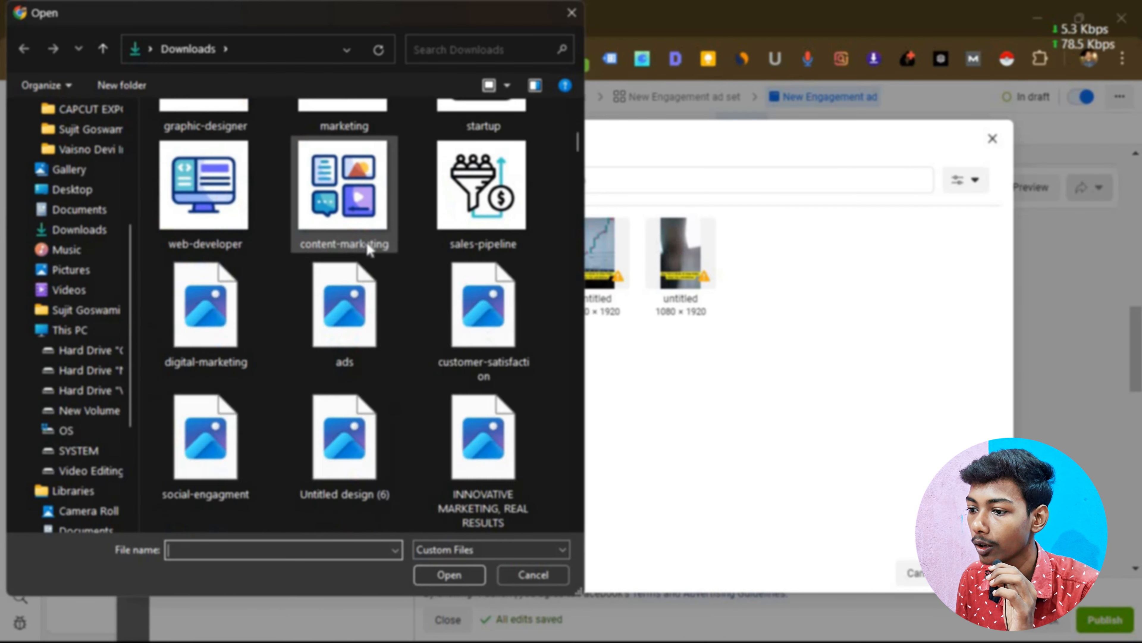
{"action": "scroll", "coordinate": [367, 242], "scroll_direction": "up", "scroll_amount": 10}
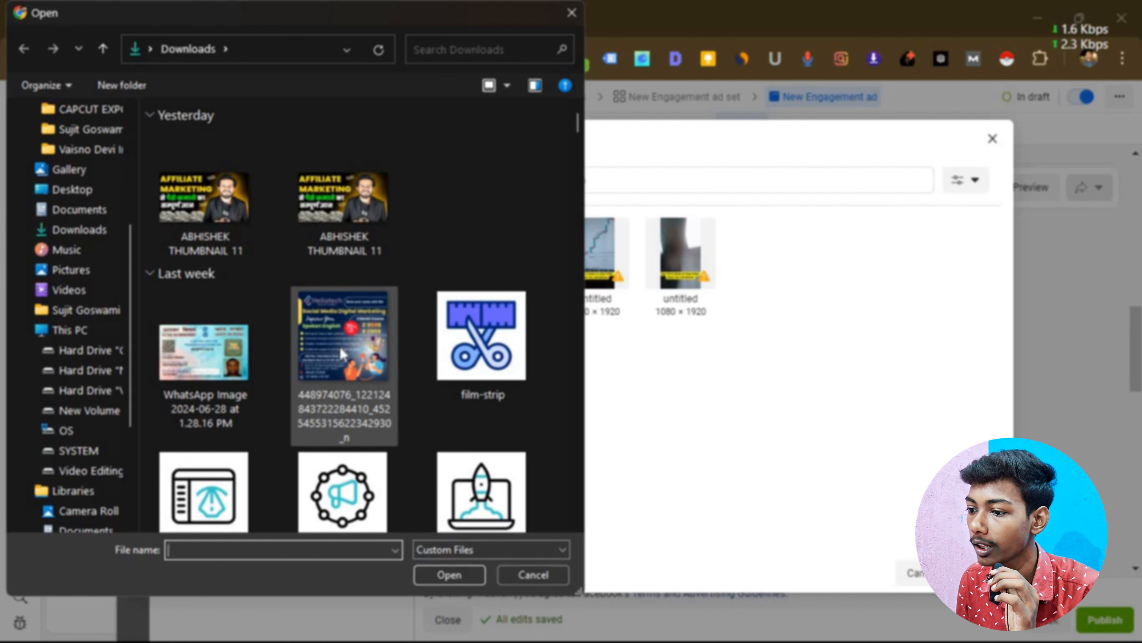
{"action": "left_click", "coordinate": [337, 338]}
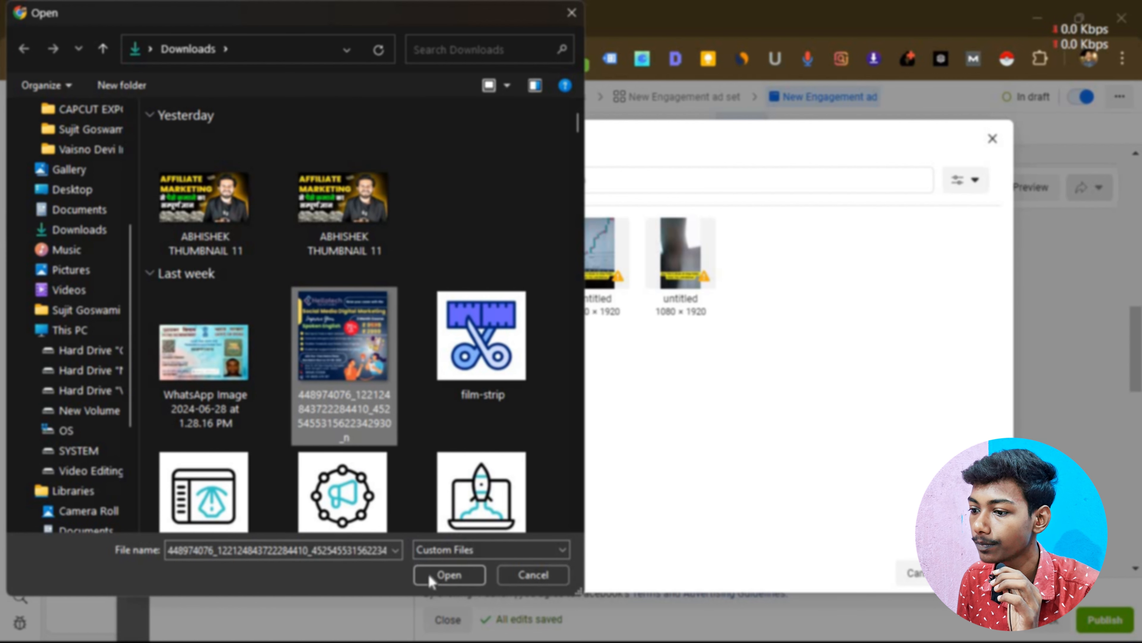
{"action": "left_click", "coordinate": [445, 579]}
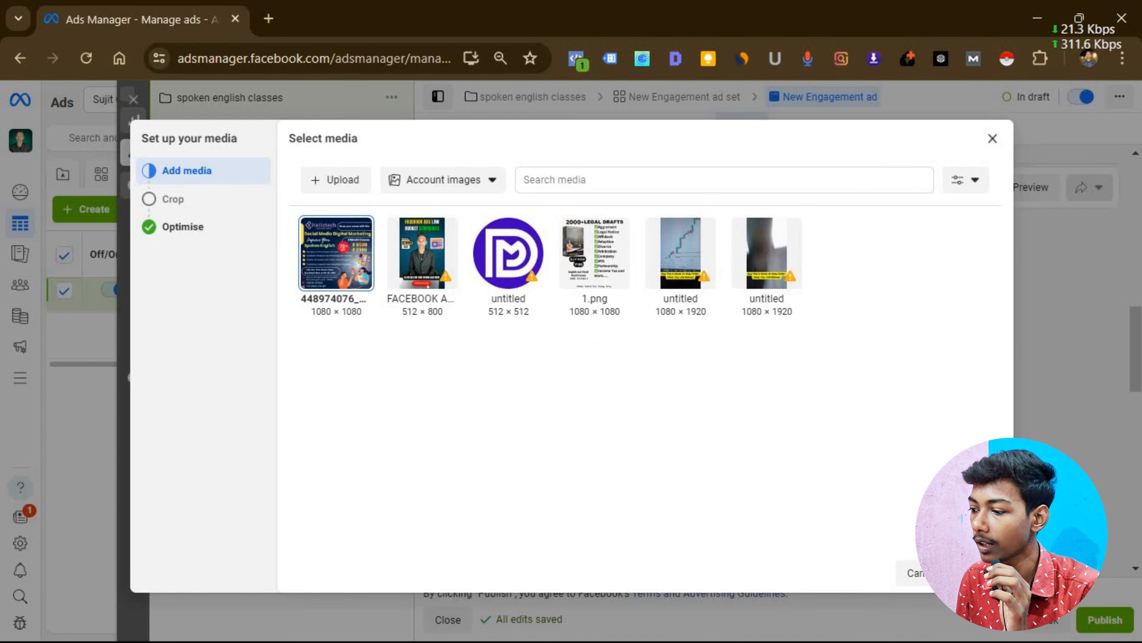
- Keep the Original crop of the poster for all placement groups and complete the ad's media setup
{"action": "left_click", "coordinate": [967, 573]}
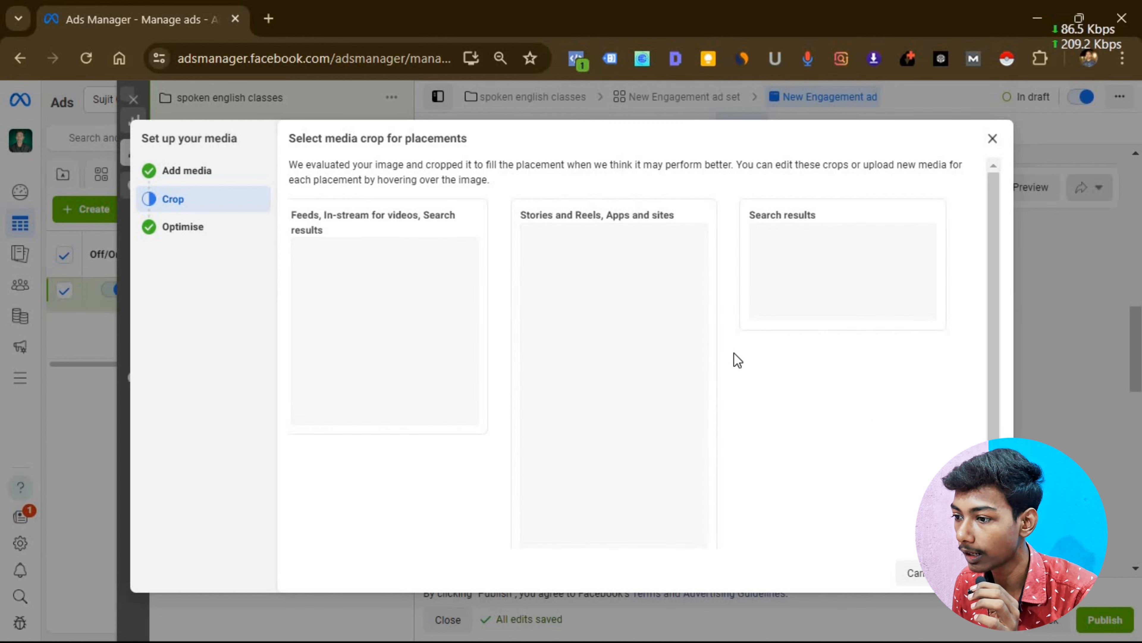
{"action": "scroll", "coordinate": [566, 348], "scroll_direction": "down", "scroll_amount": 3}
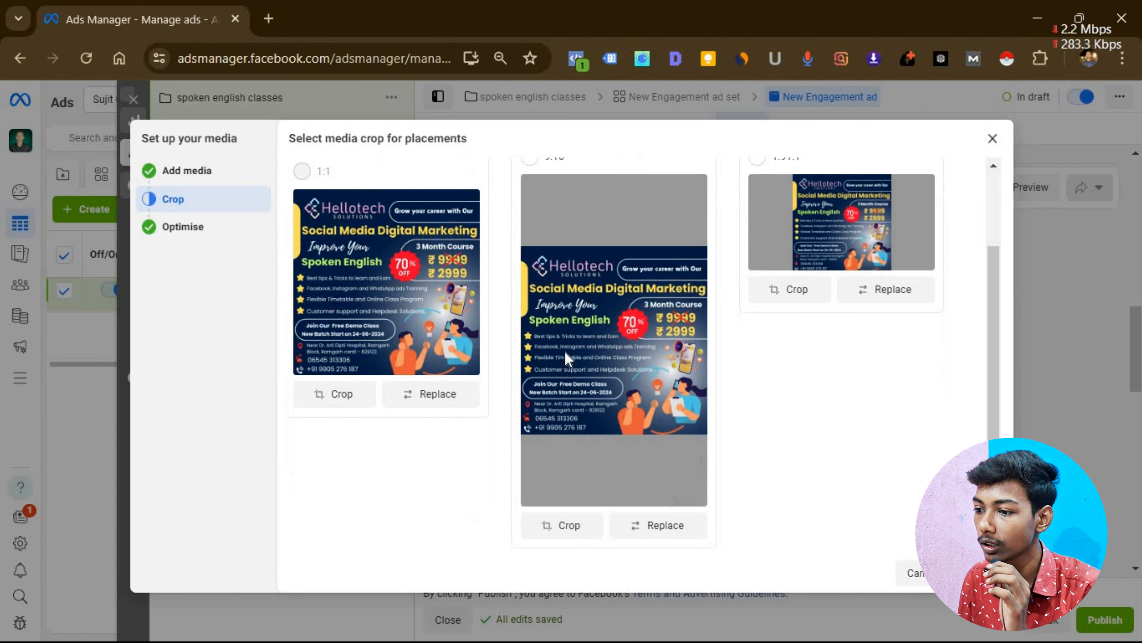
{"action": "scroll", "coordinate": [569, 353], "scroll_direction": "up", "scroll_amount": 3}
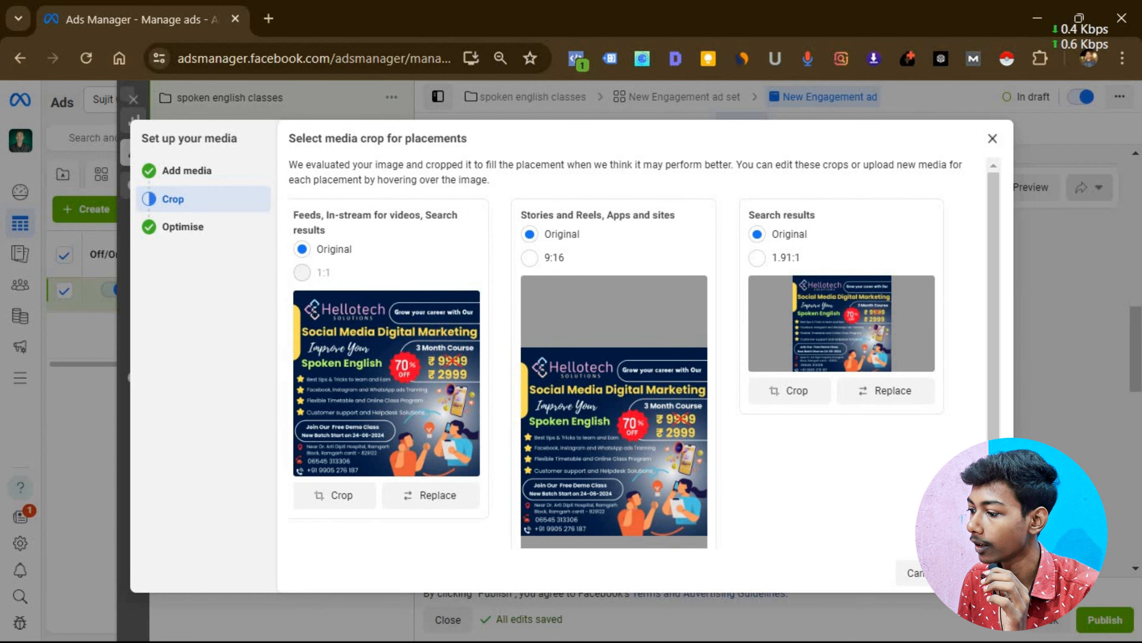
{"action": "left_click", "coordinate": [967, 572]}
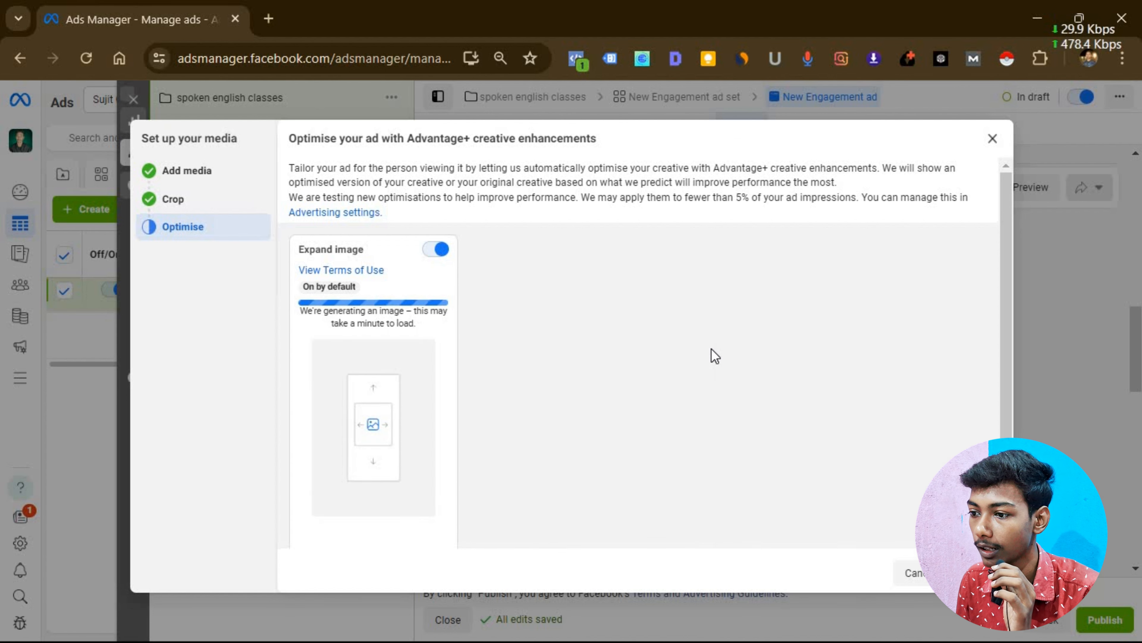
{"action": "key", "text": "Escape"}
{"action": "scroll", "coordinate": [662, 331], "scroll_direction": "up", "scroll_amount": 4}
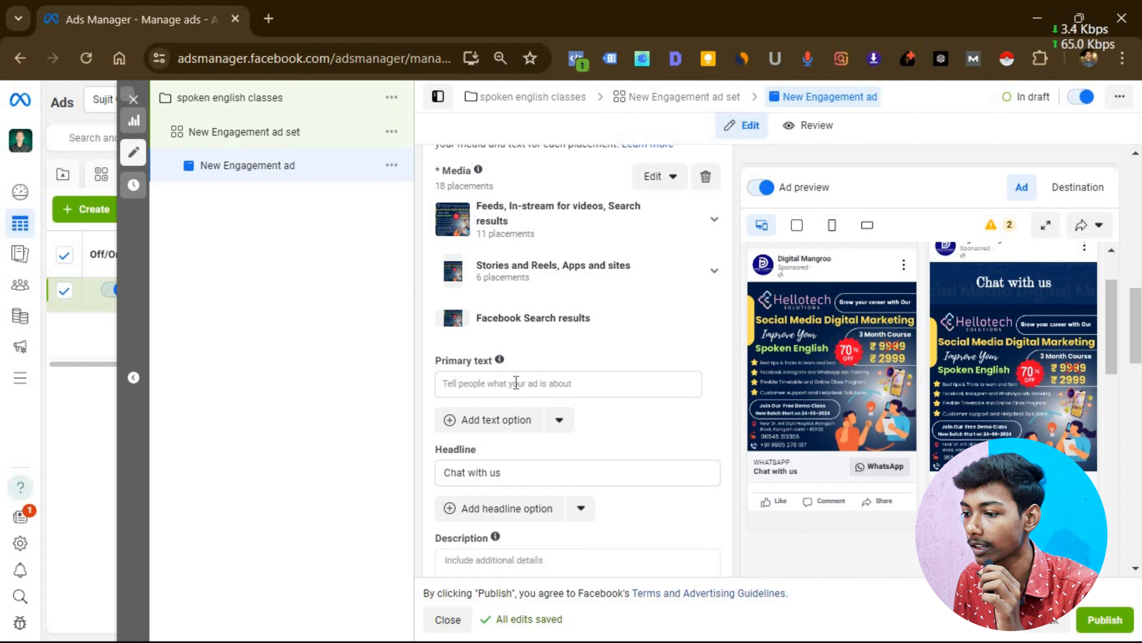
- Start editing the ad's primary text, and open ChatGPT in a new browser tab
{"action": "left_click", "coordinate": [517, 382]}
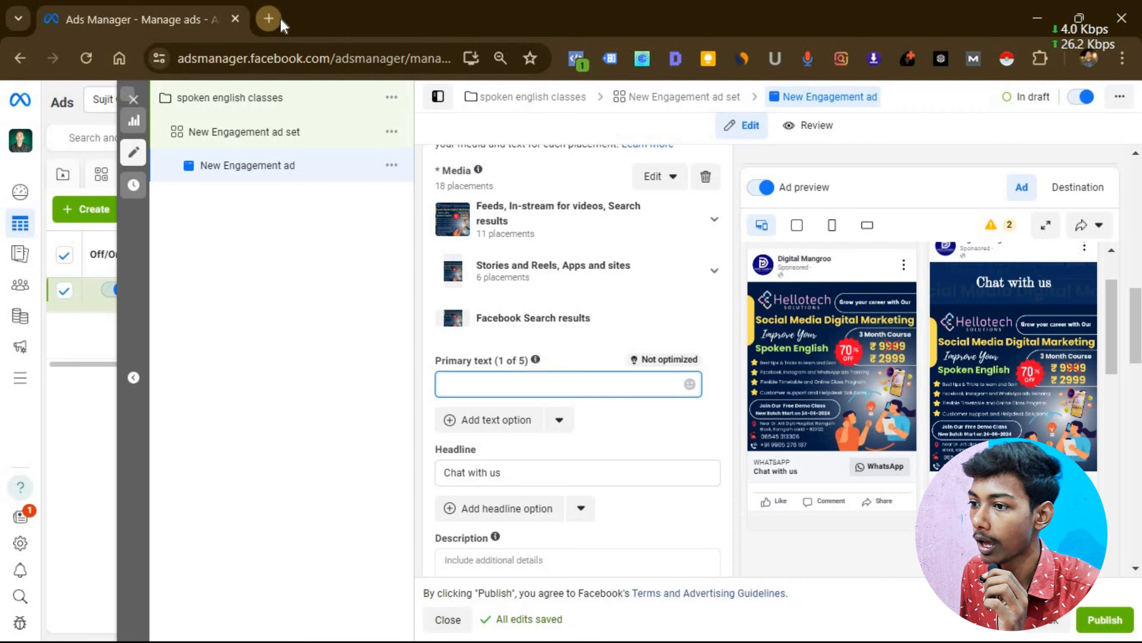
{"action": "left_click", "coordinate": [270, 18]}
{"action": "type", "text": "ch"}
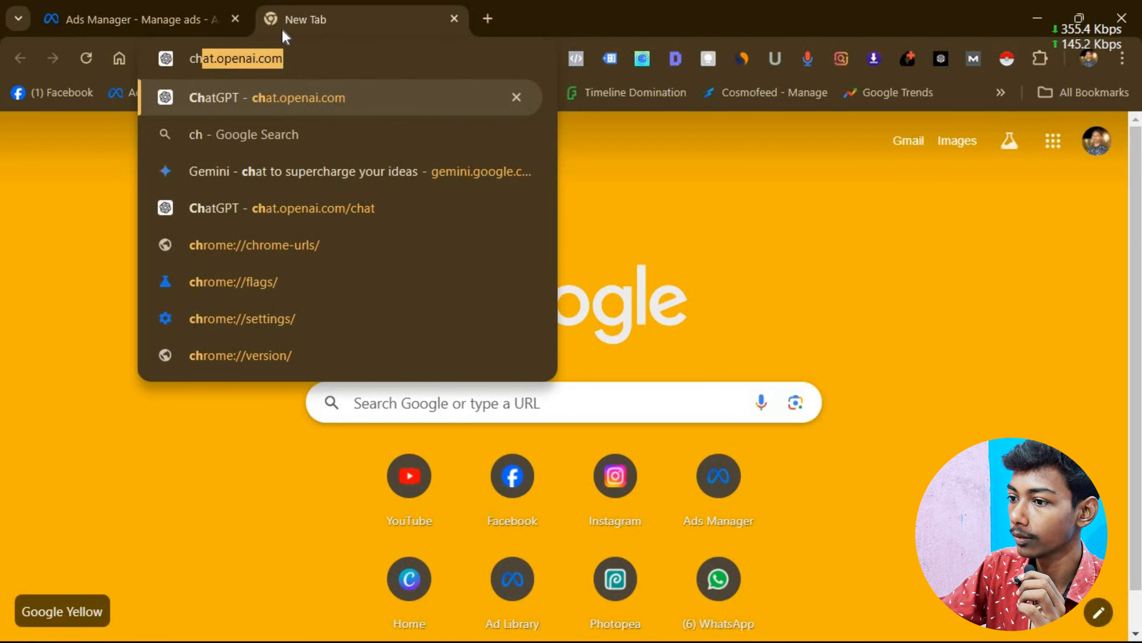
{"action": "key", "text": "Return"}
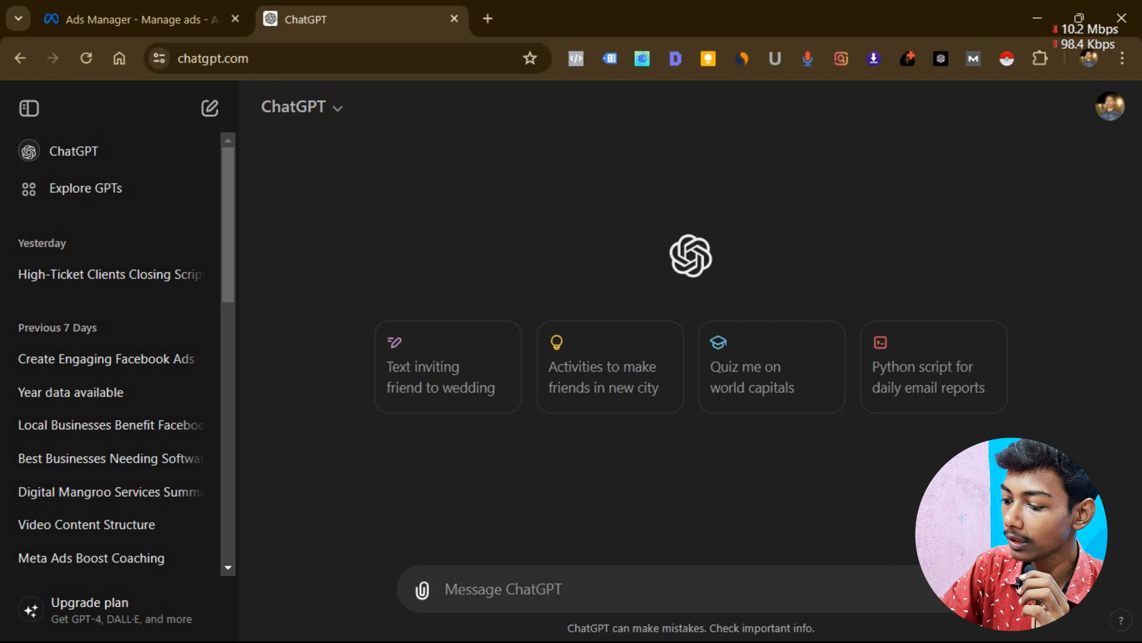
- Send ChatGPT the prompt "i am starting a new batch of spoken english classes. write an ad copy for me"
{"action": "type", "text": "i am st"}
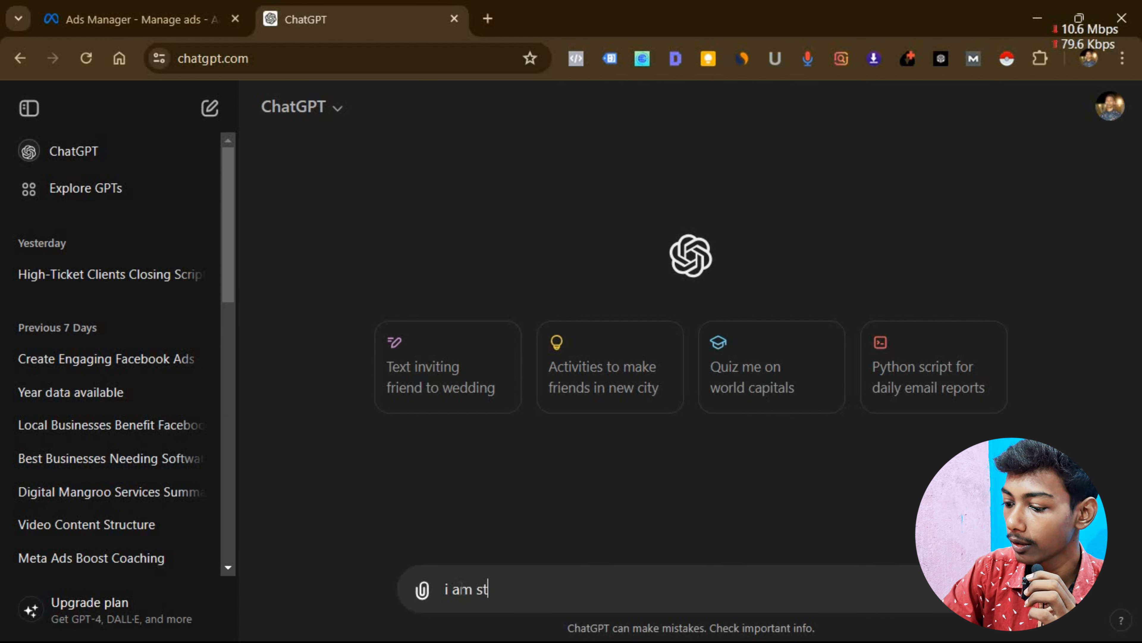
{"action": "type", "text": "art"}
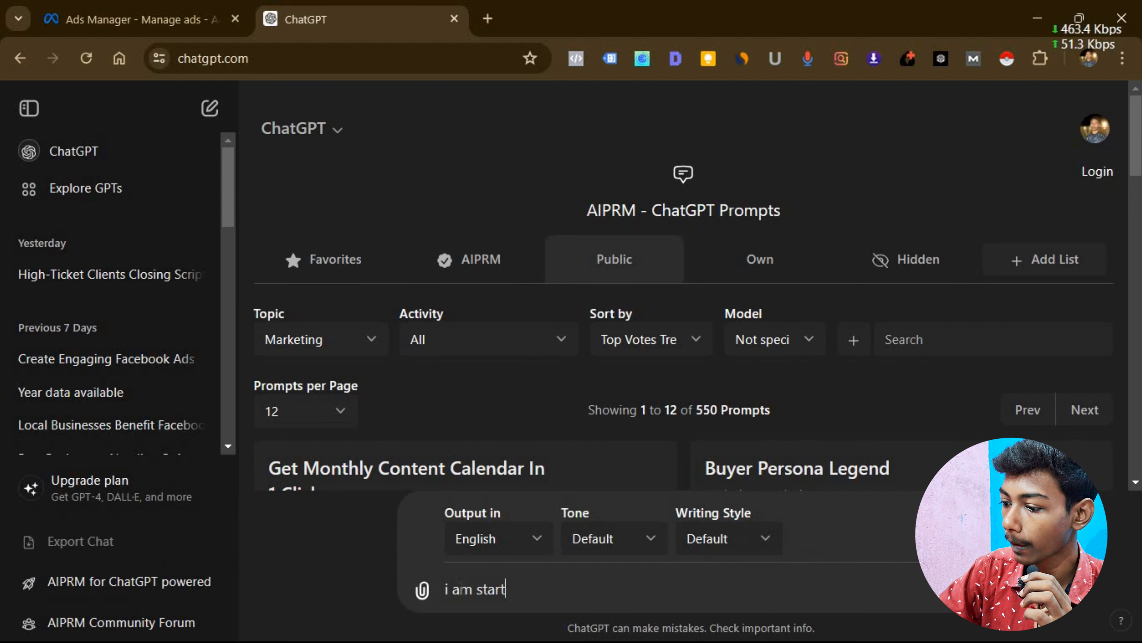
{"action": "type", "text": "ing "}
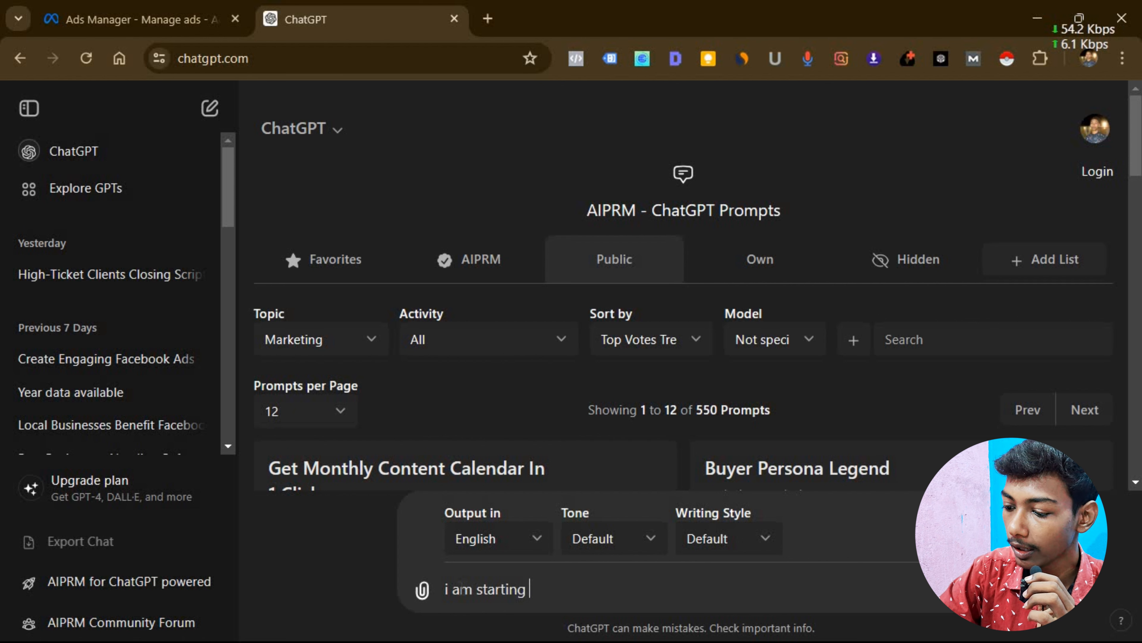
{"action": "type", "text": "a new batch of spoken engl"}
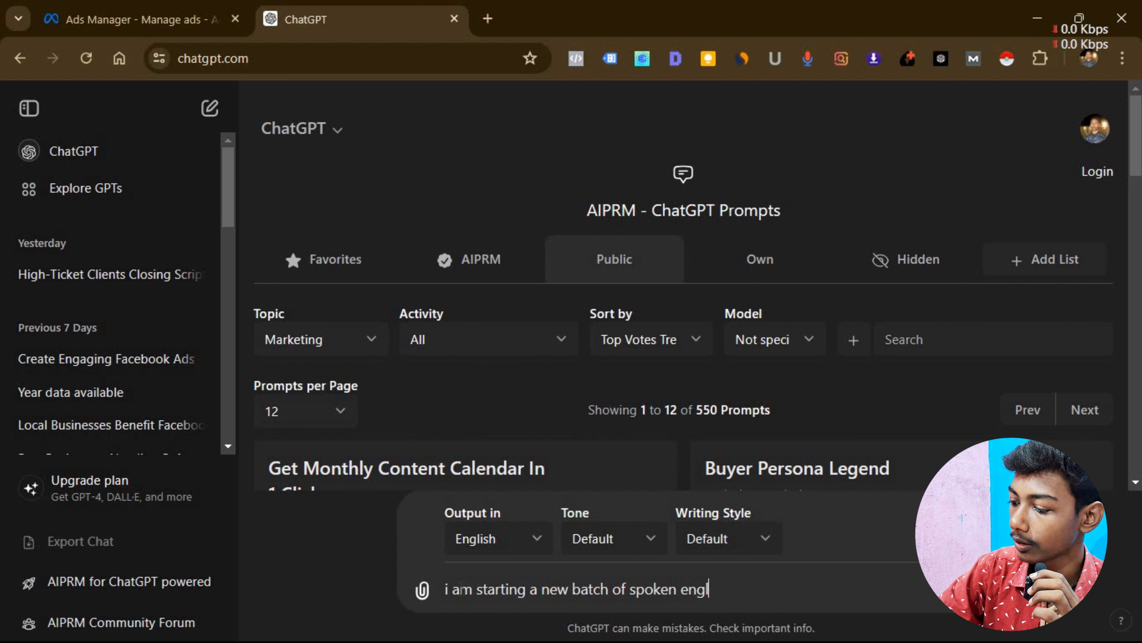
{"action": "type", "text": "ish"}
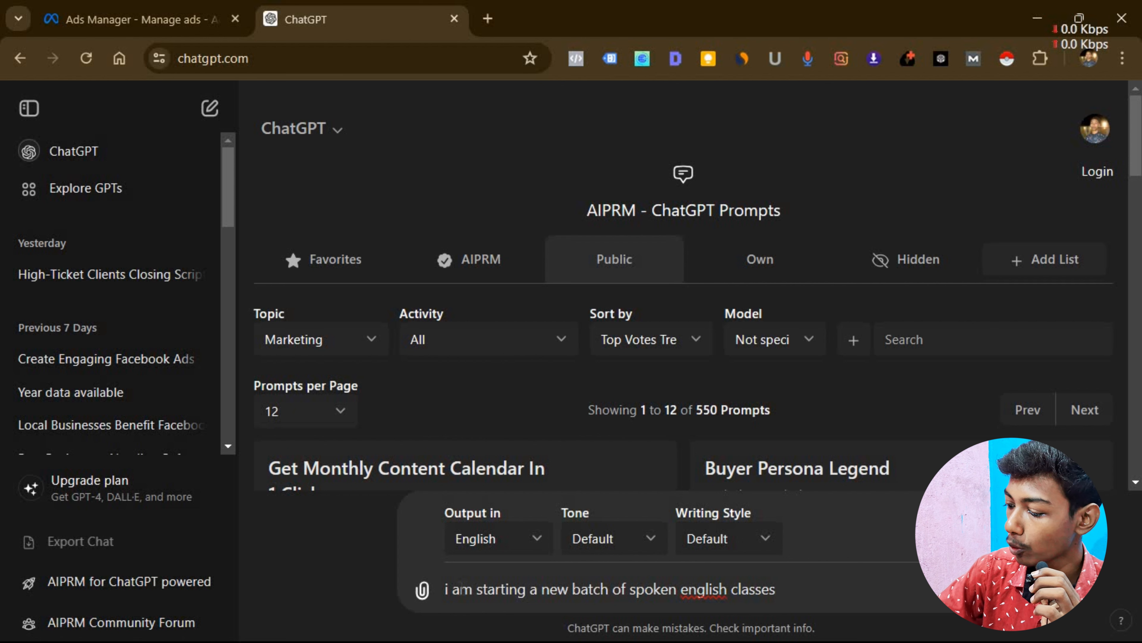
{"action": "type", "text": "classes. write a"}
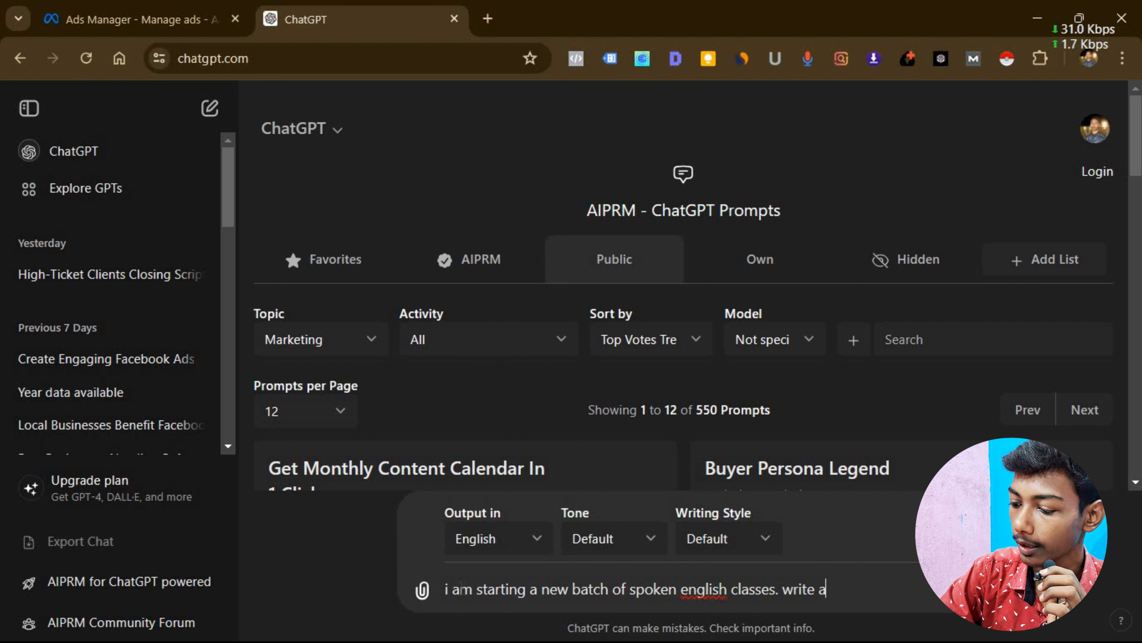
{"action": "type", "text": "n "}
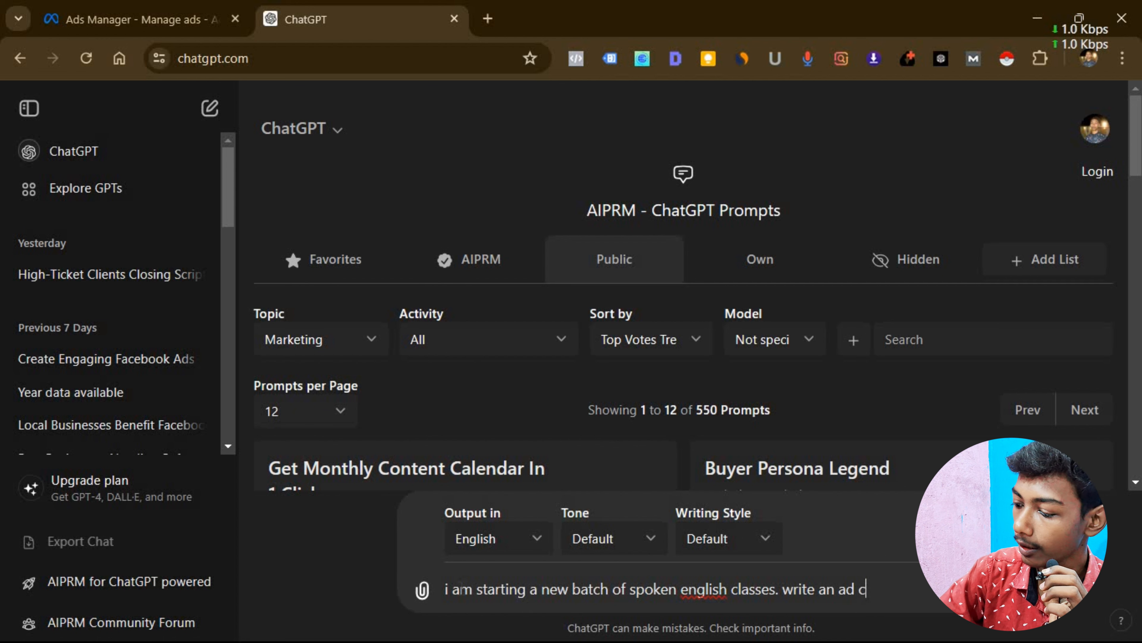
{"action": "type", "text": "ad copy for me"}
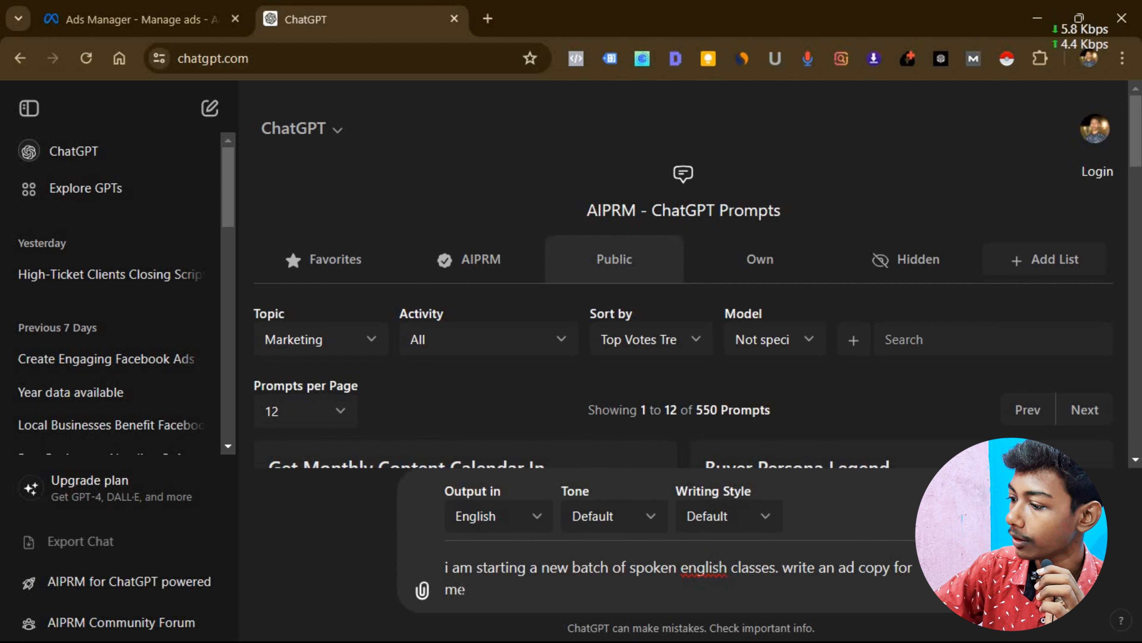
{"action": "key", "text": "Return"}
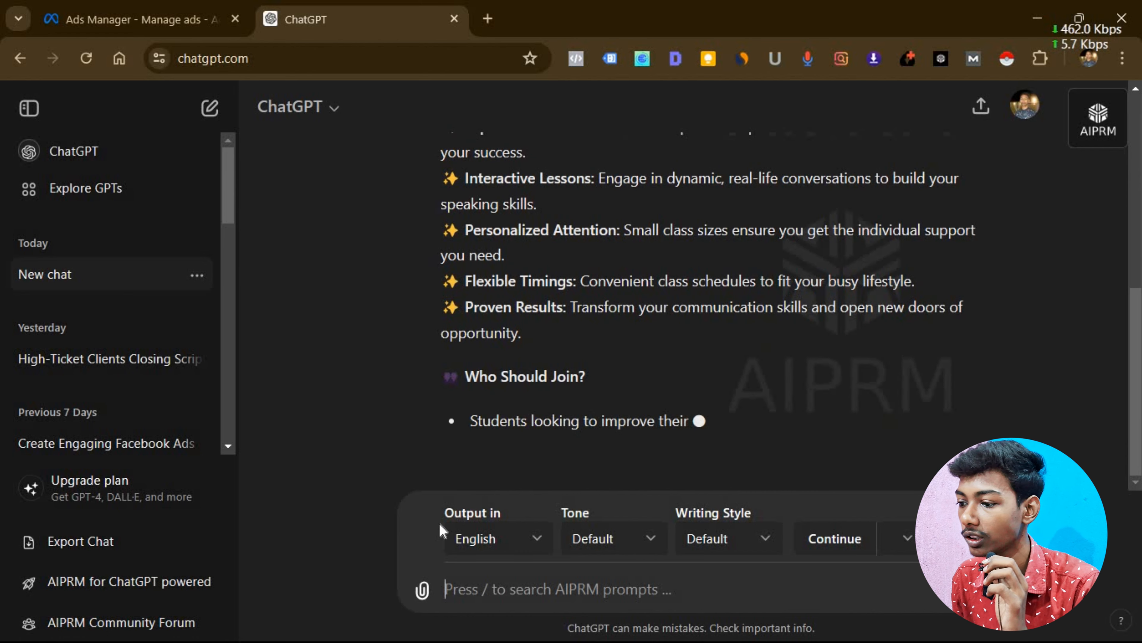
- Read through the generated ad copy from its headline to the class details, offer and contact section
{"action": "scroll", "coordinate": [706, 395], "scroll_direction": "up", "scroll_amount": 10}
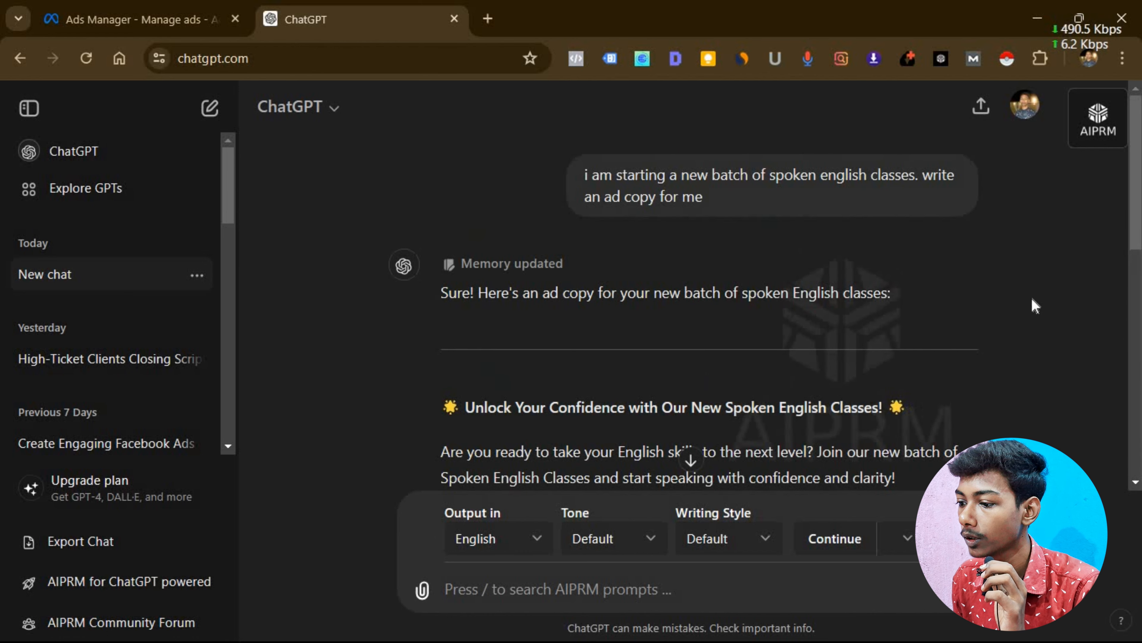
{"action": "scroll", "coordinate": [706, 315], "scroll_direction": "down", "scroll_amount": 5}
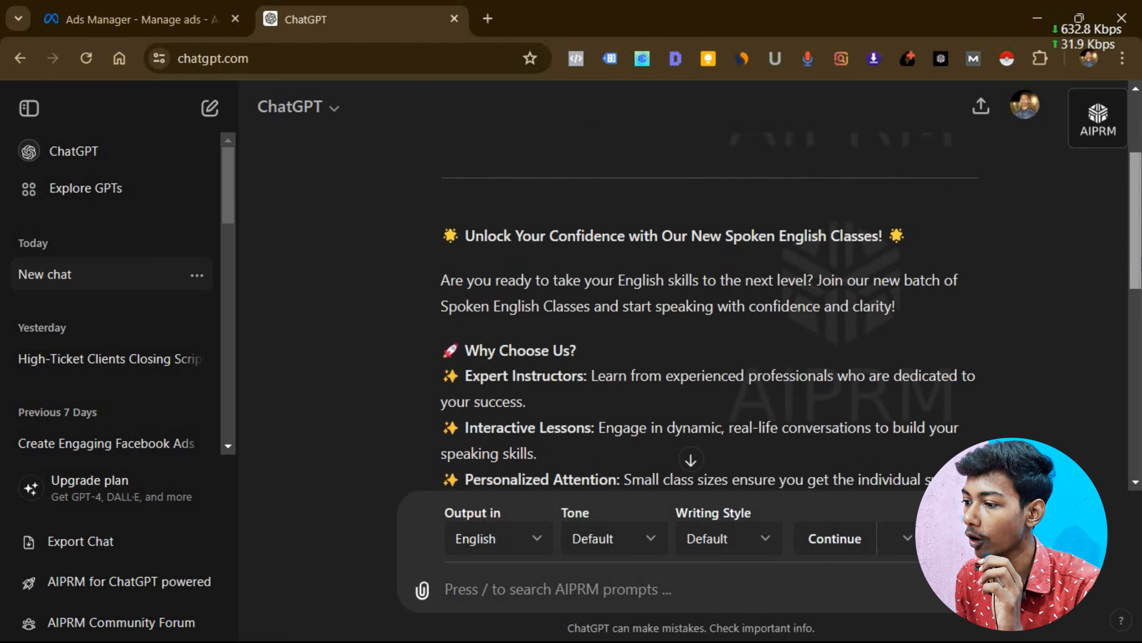
{"action": "scroll", "coordinate": [706, 315], "scroll_direction": "down", "scroll_amount": 5}
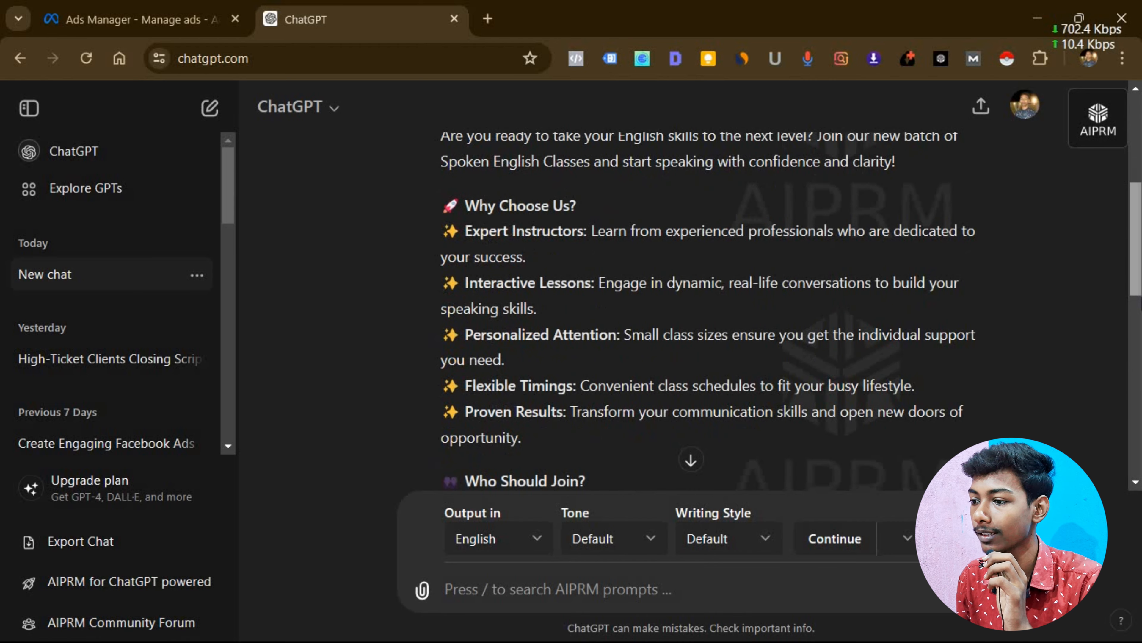
{"action": "scroll", "coordinate": [706, 315], "scroll_direction": "down", "scroll_amount": 3}
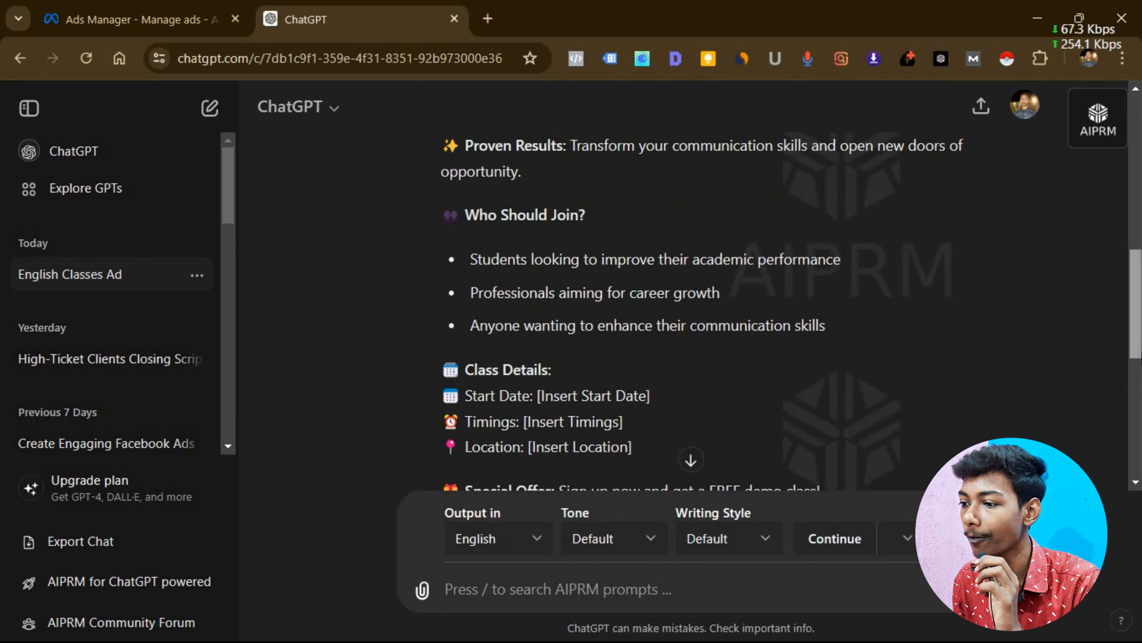
{"action": "scroll", "coordinate": [707, 315], "scroll_direction": "down", "scroll_amount": 5}
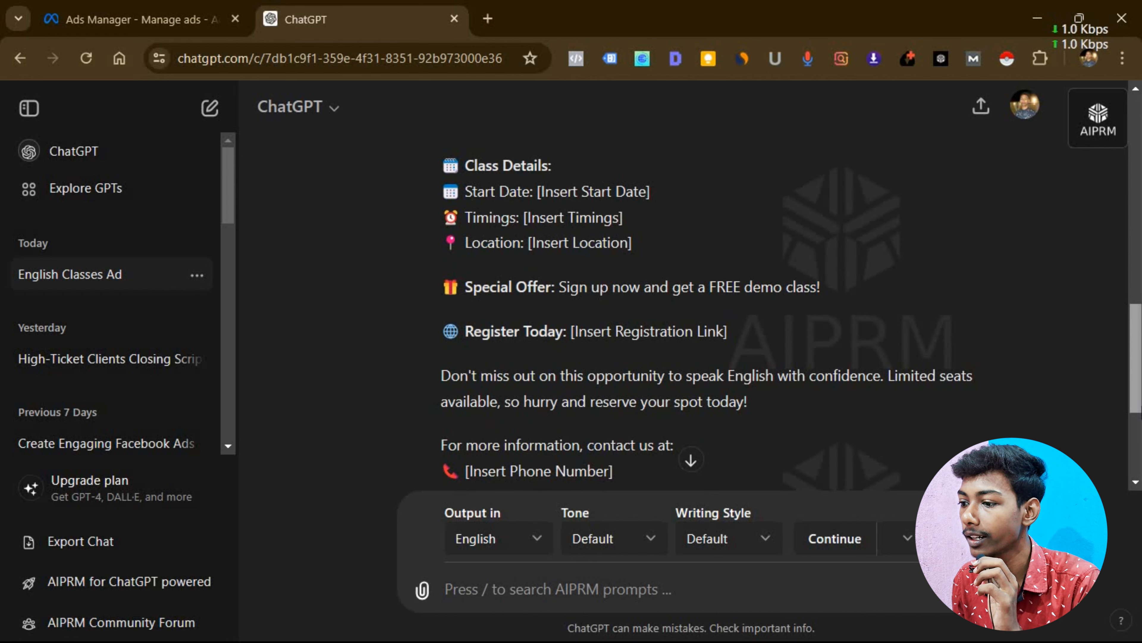
{"action": "scroll", "coordinate": [706, 315], "scroll_direction": "down", "scroll_amount": 3}
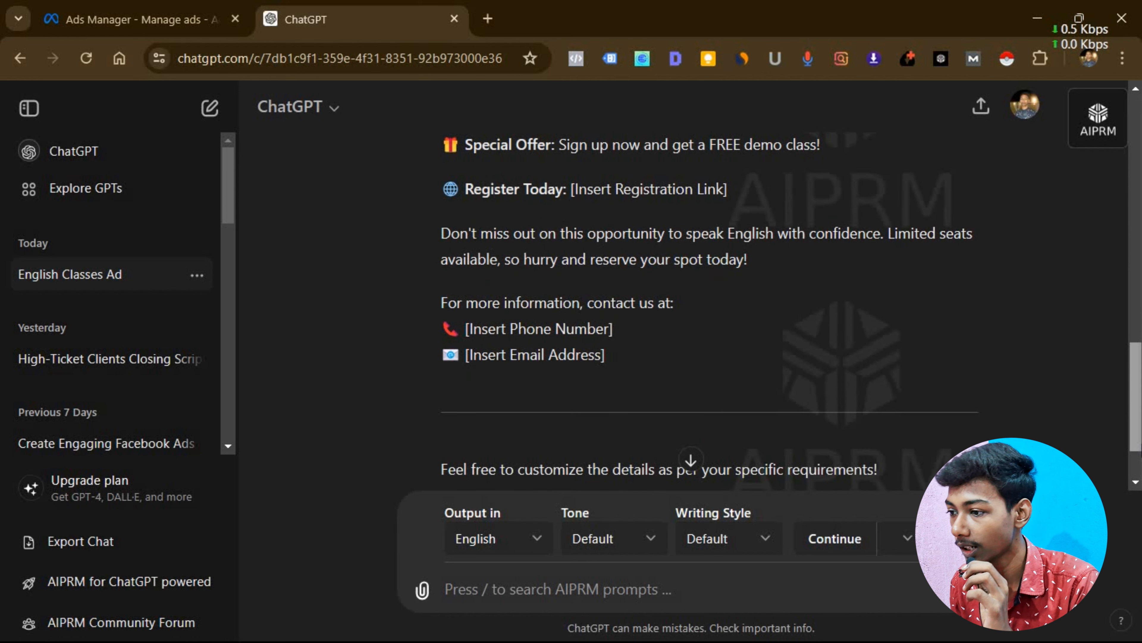
{"action": "scroll", "coordinate": [706, 315], "scroll_direction": "down", "scroll_amount": 2}
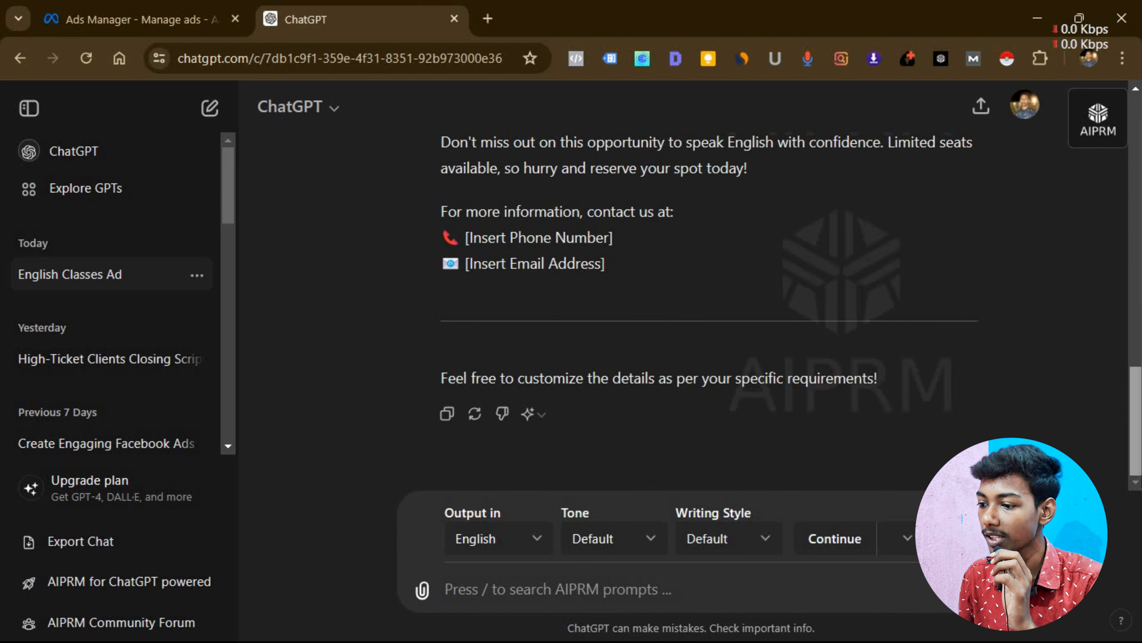
{"action": "scroll", "coordinate": [486, 423], "scroll_direction": "up", "scroll_amount": 11}
{"action": "scroll", "coordinate": [486, 423], "scroll_direction": "down", "scroll_amount": 7}
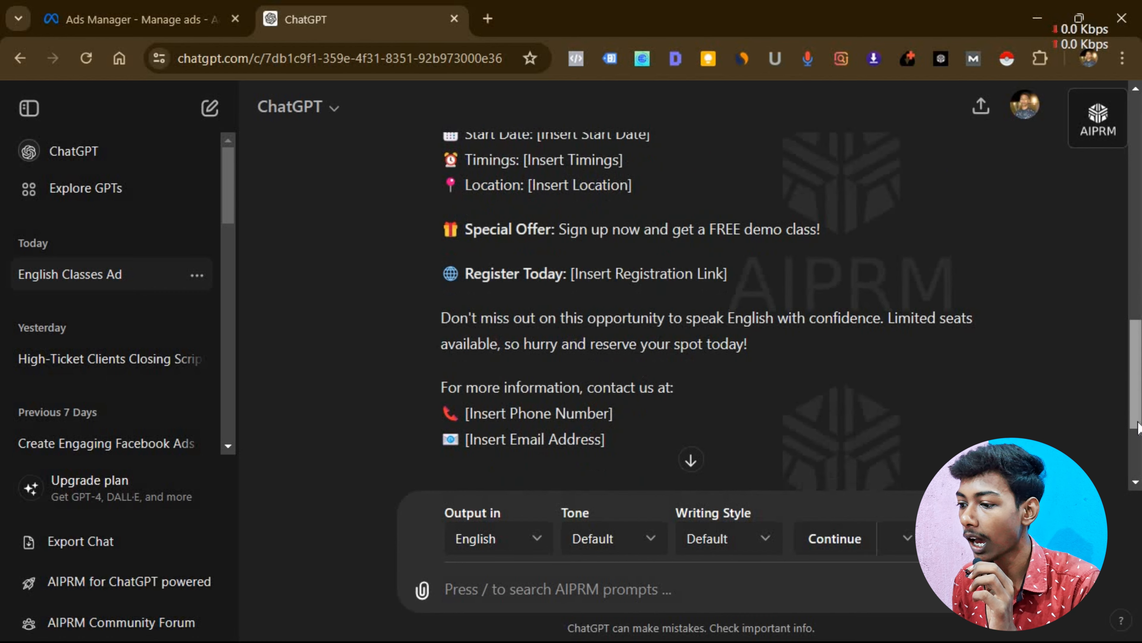
- Copy the generated ad copy from the headline to the contact details in ChatGPT and paste it as the ad's primary text in Ads Manager
{"action": "left_click_drag", "start_coordinate": [607, 435], "coordinate": [445, 402]}
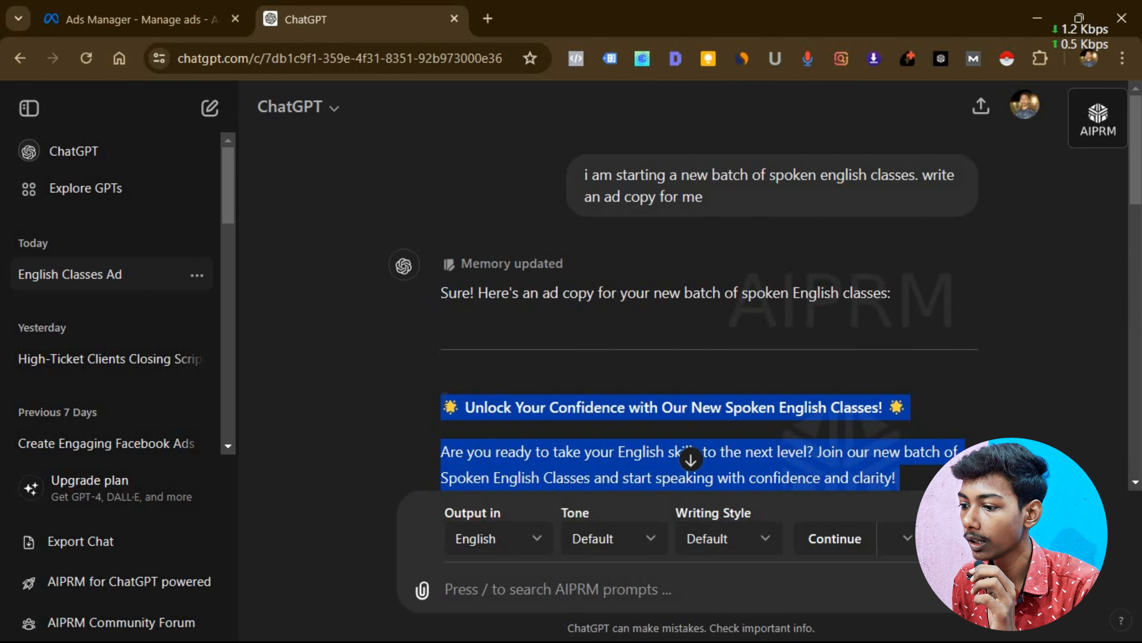
{"action": "right_click", "coordinate": [448, 406]}
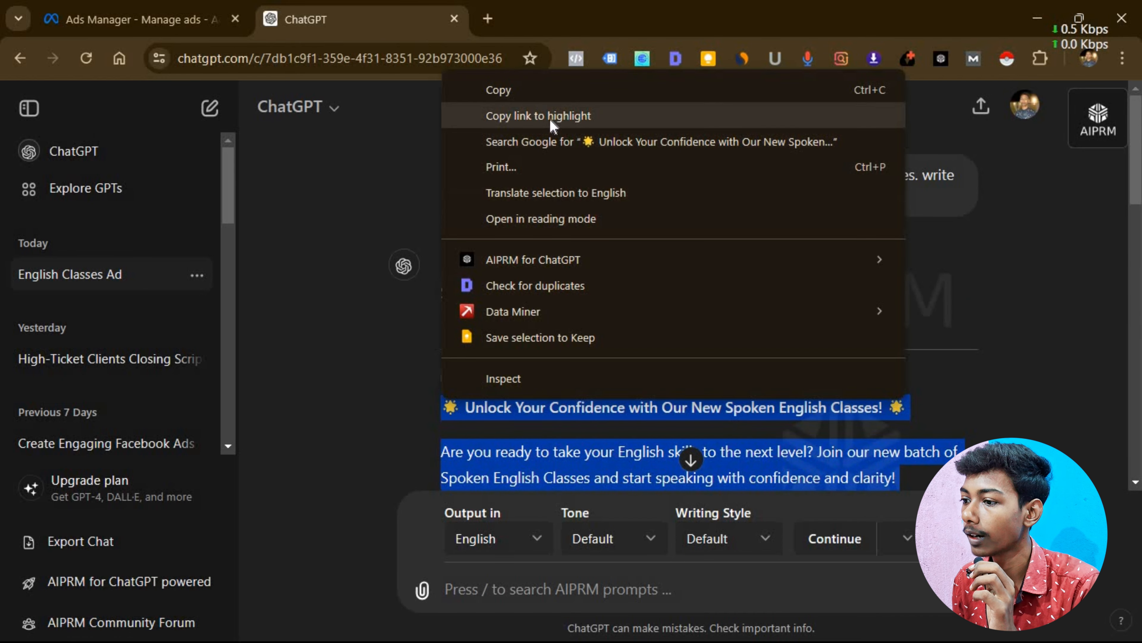
{"action": "left_click", "coordinate": [518, 89]}
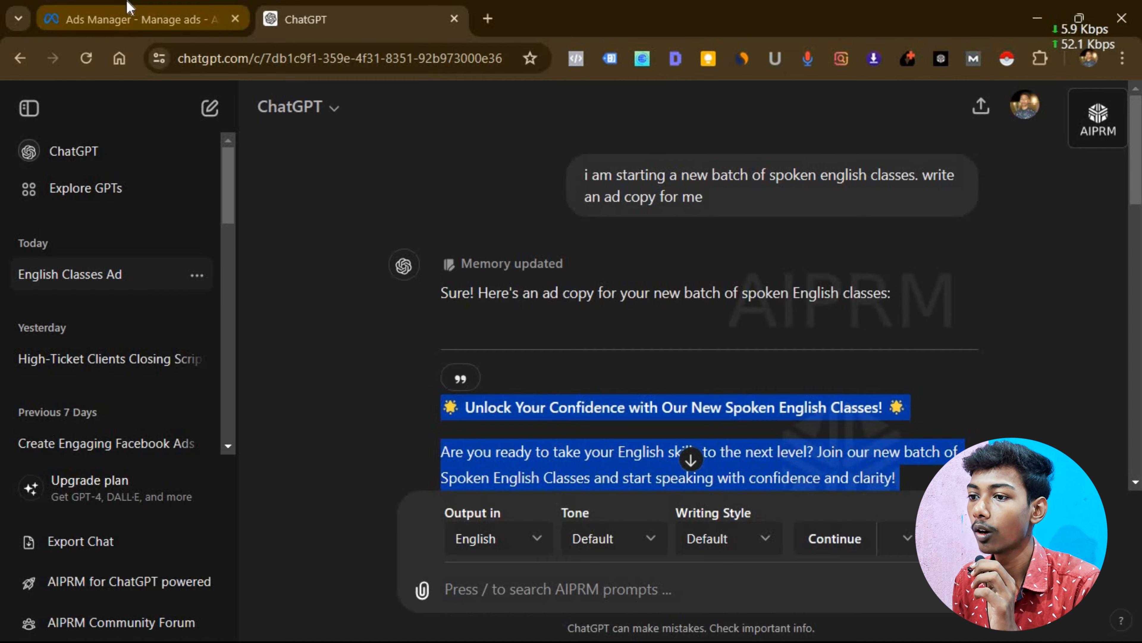
{"action": "left_click", "coordinate": [135, 19]}
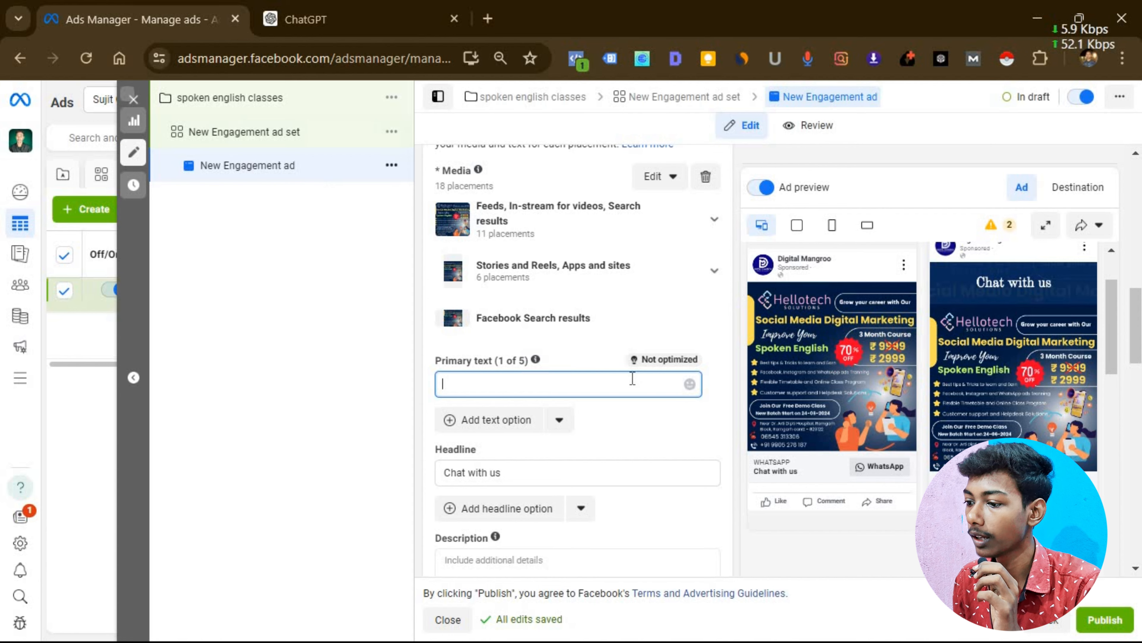
{"action": "right_click", "coordinate": [455, 390]}
{"action": "left_click", "coordinate": [511, 255]}
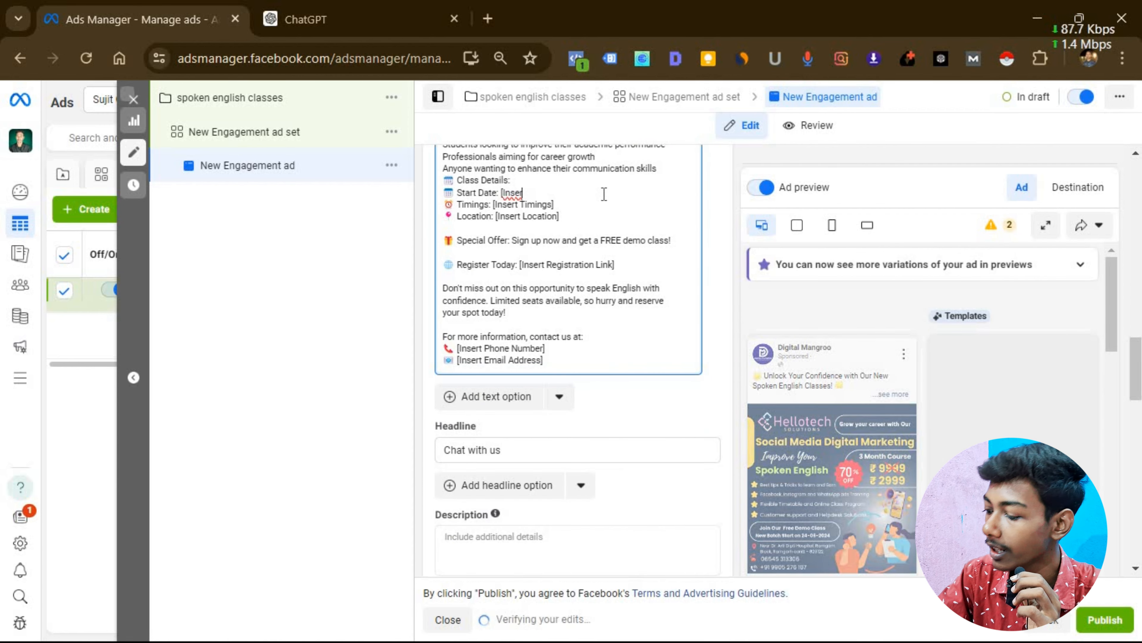
- Replace the start date placeholder in the primary text with "5 july 2024"
{"action": "key", "text": "BackSpace"}
{"action": "key", "text": "BackSpace"}
{"action": "key", "text": "BackSpace"}
{"action": "key", "text": "BackSpace"}
{"action": "key", "text": "BackSpace"}
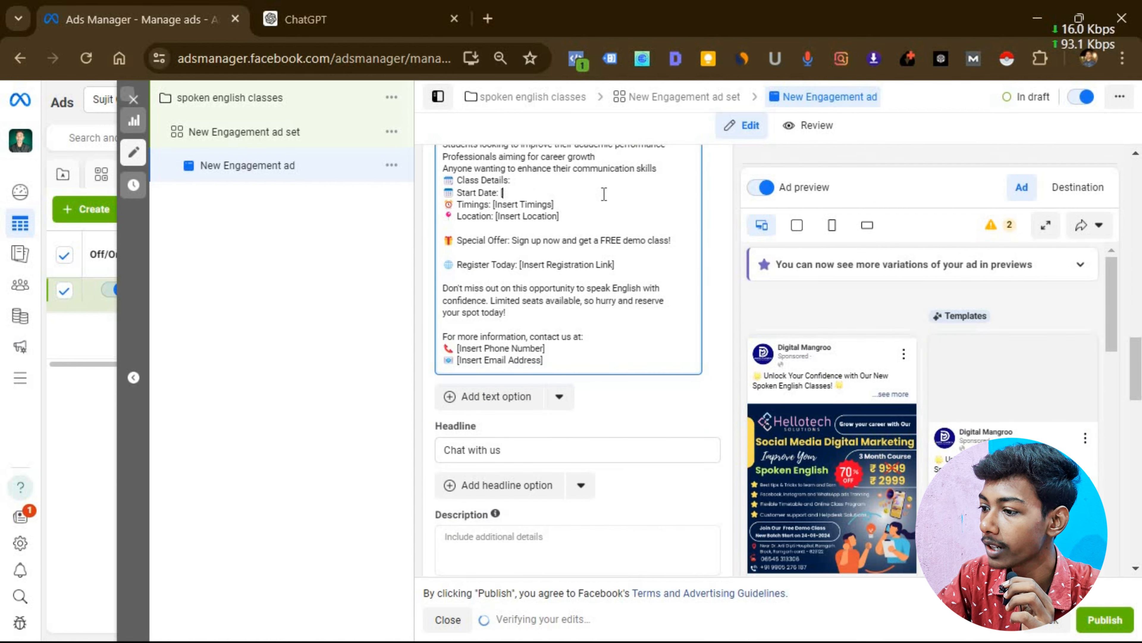
{"action": "key", "text": "BackSpace"}
{"action": "type", "text": "5"}
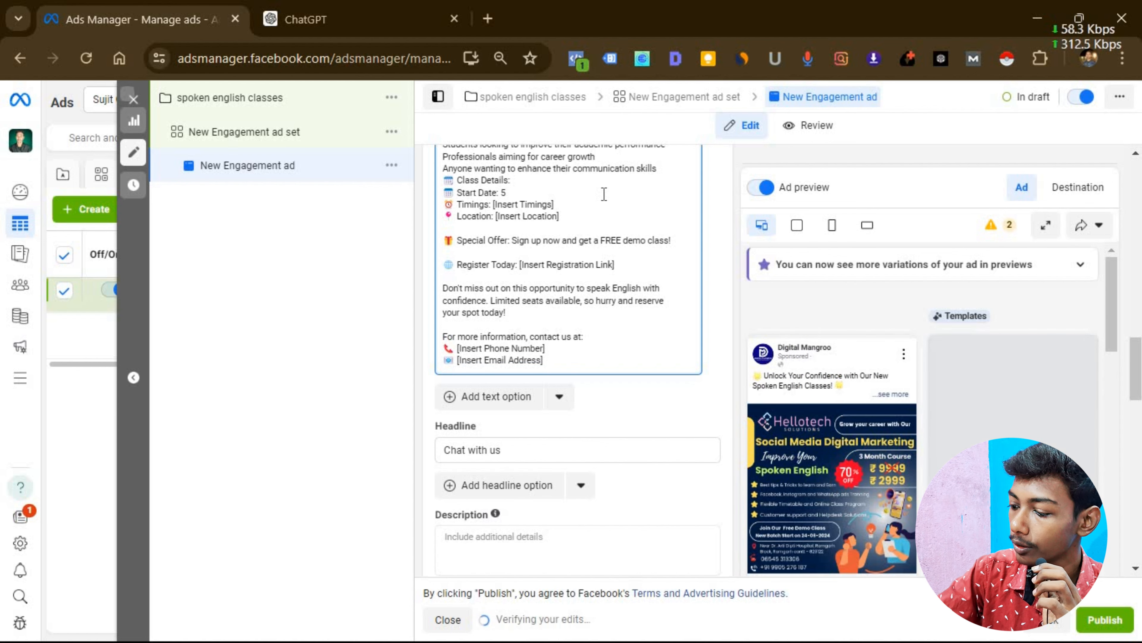
{"action": "type", "text": " july"}
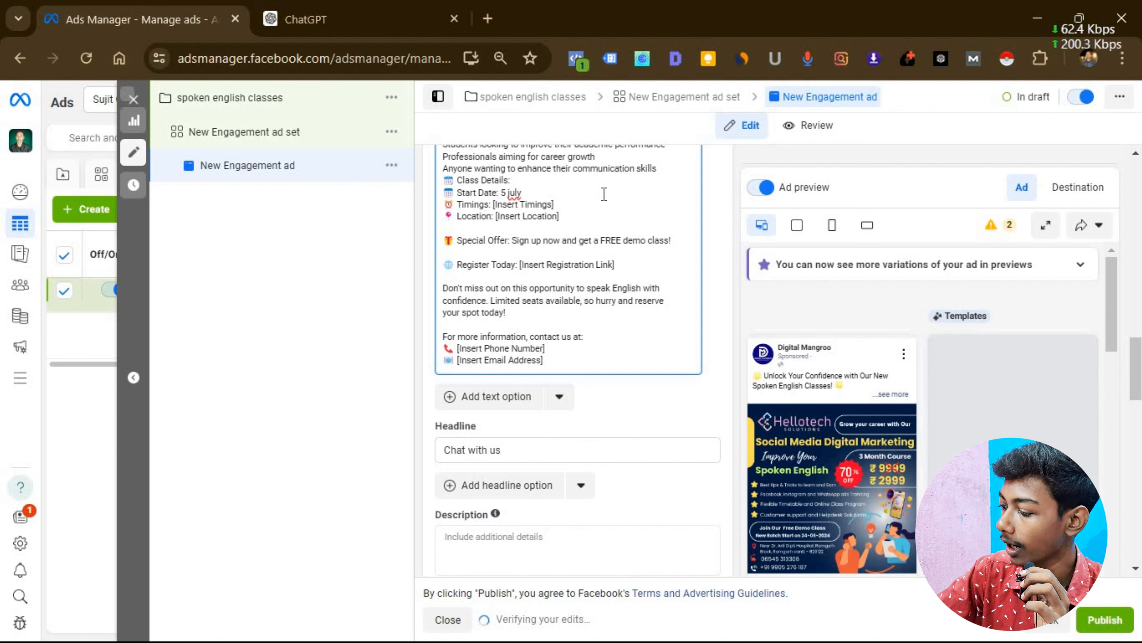
{"action": "type", "text": " 2024"}
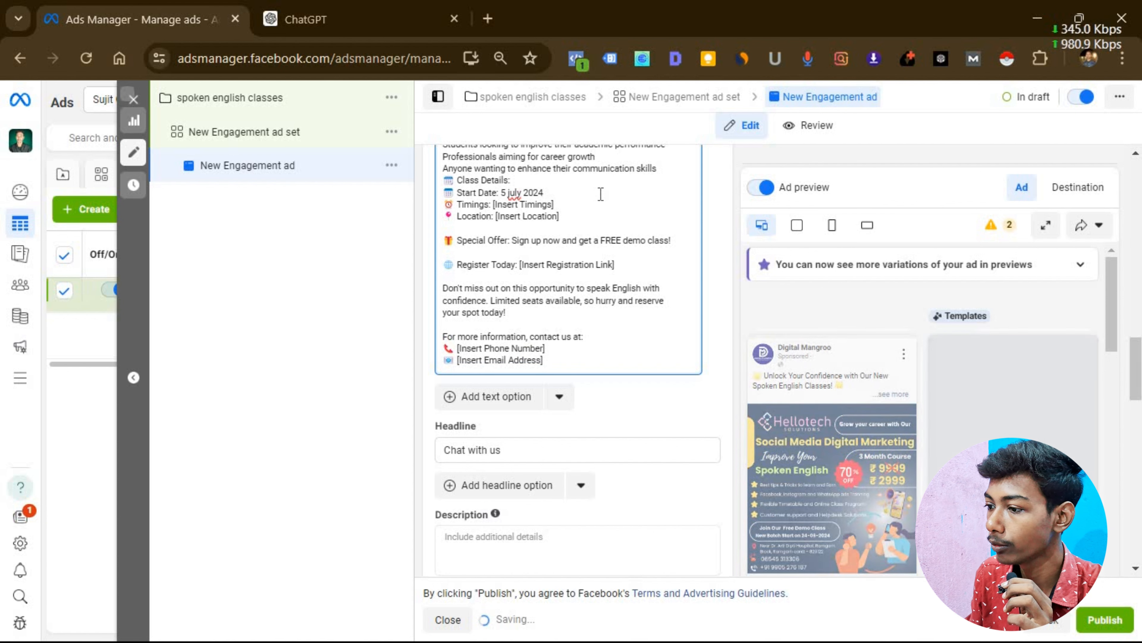
- Replace the timings placeholder in the primary text with "Start 10AM-6PM"
{"action": "left_click", "coordinate": [579, 209]}
{"action": "key", "text": "BackSpace"}
{"action": "key", "text": "BackSpace"}
{"action": "key", "text": "BackSpace"}
{"action": "key", "text": "BackSpace"}
{"action": "key", "text": "BackSpace"}
{"action": "key", "text": "BackSpace"}
{"action": "key", "text": "BackSpace"}
{"action": "key", "text": "BackSpace"}
{"action": "key", "text": "BackSpace"}
{"action": "key", "text": "BackSpace"}
{"action": "key", "text": "BackSpace"}
{"action": "key", "text": "BackSpace"}
{"action": "key", "text": "BackSpace"}
{"action": "key", "text": "BackSpace"}
{"action": "key", "text": "BackSpace"}
{"action": "key", "text": "BackSpace"}
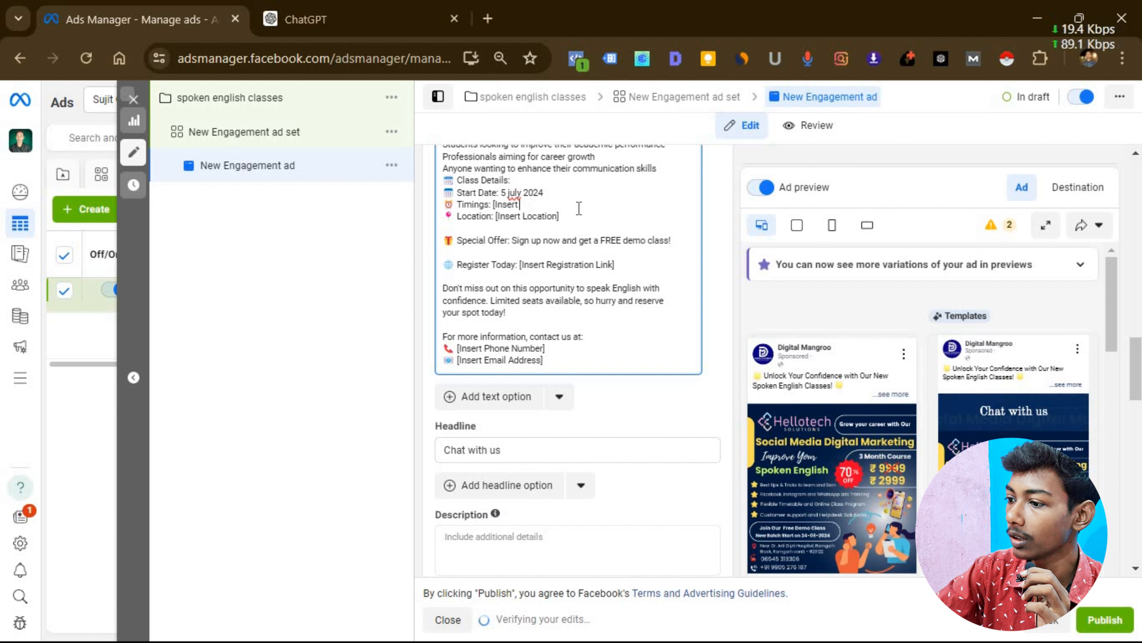
{"action": "type", "text": "Start 10AM-"}
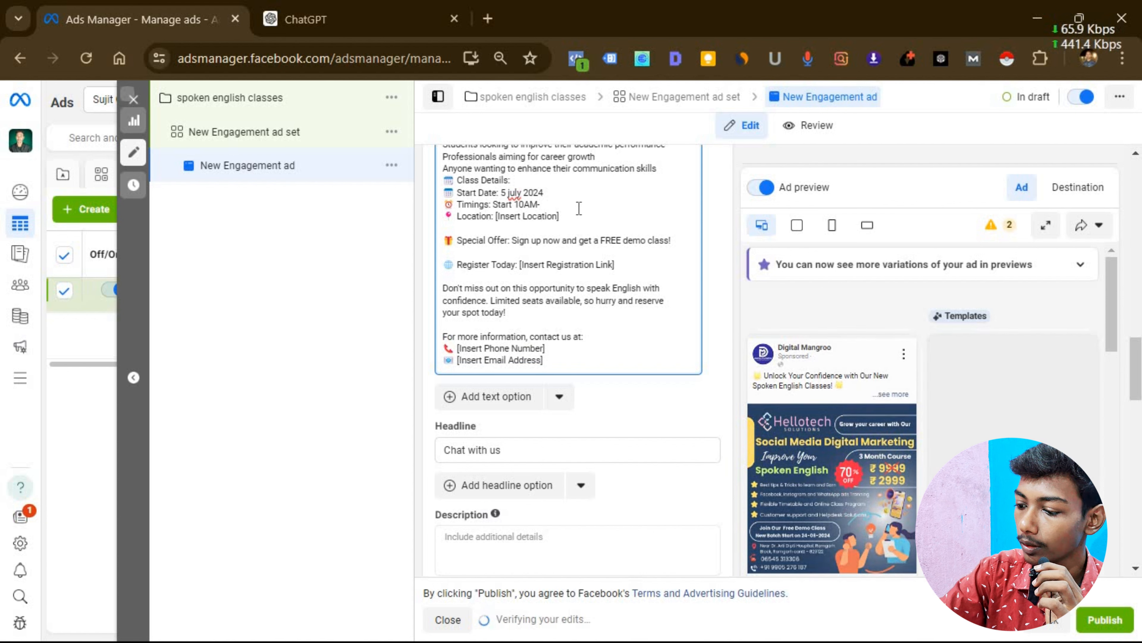
{"action": "type", "text": "6PM"}
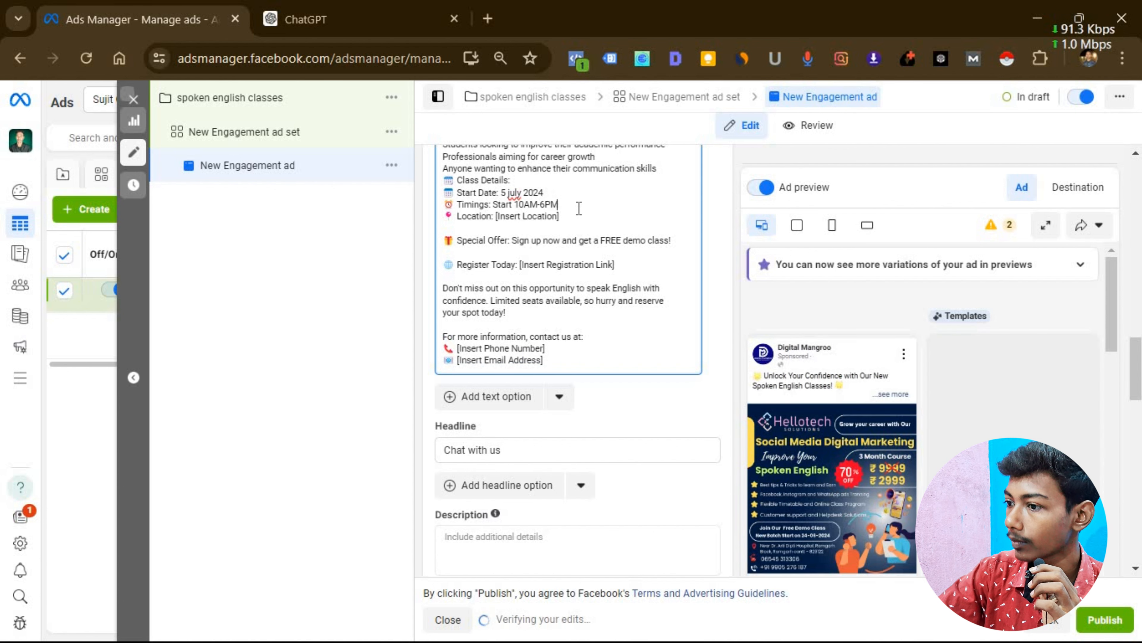
- Replace the location placeholder in the primary text with "RAMGARH JHARKHAND"
{"action": "left_click", "coordinate": [572, 222]}
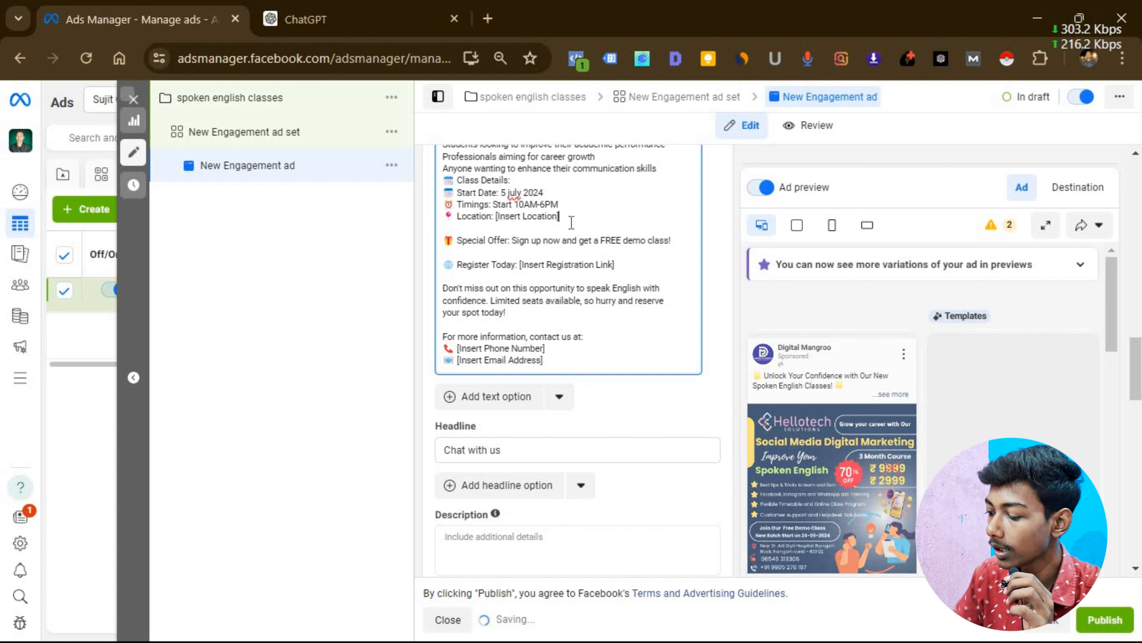
{"action": "key", "text": "BackSpace"}
{"action": "key", "text": "BackSpace"}
{"action": "key", "text": "BackSpace"}
{"action": "key", "text": "BackSpace"}
{"action": "key", "text": "BackSpace"}
{"action": "key", "text": "BackSpace"}
{"action": "key", "text": "BackSpace"}
{"action": "key", "text": "BackSpace"}
{"action": "key", "text": "BackSpace"}
{"action": "key", "text": "BackSpace"}
{"action": "key", "text": "BackSpace"}
{"action": "key", "text": "BackSpace"}
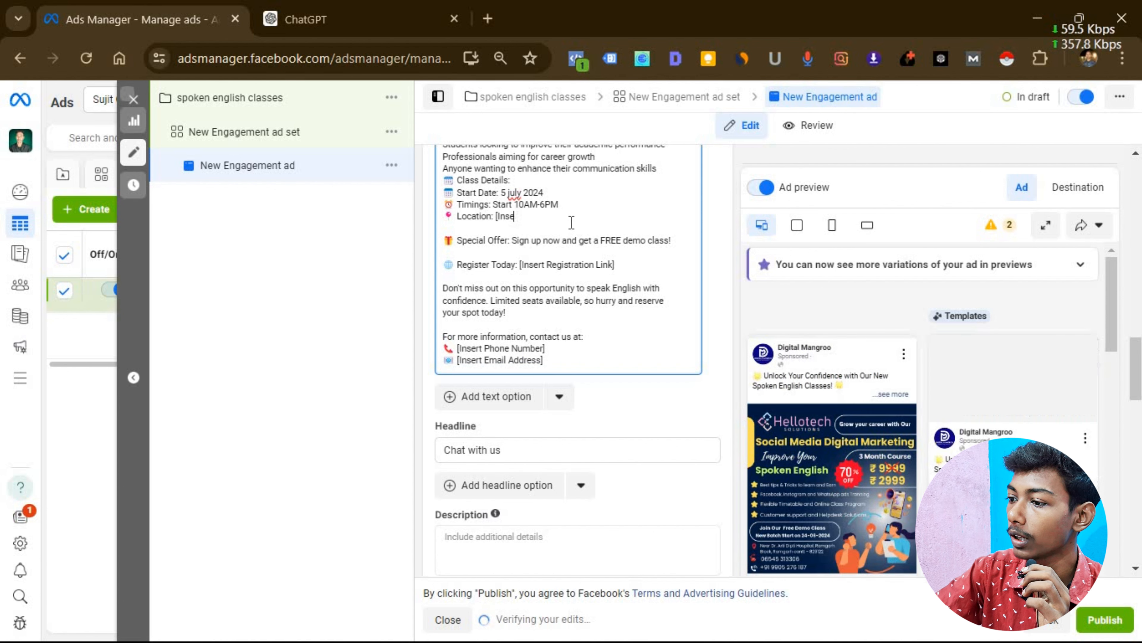
{"action": "key", "text": "BackSpace"}
{"action": "key", "text": "BackSpace"}
{"action": "key", "text": "BackSpace"}
{"action": "key", "text": "BackSpace"}
{"action": "key", "text": "BackSpace"}
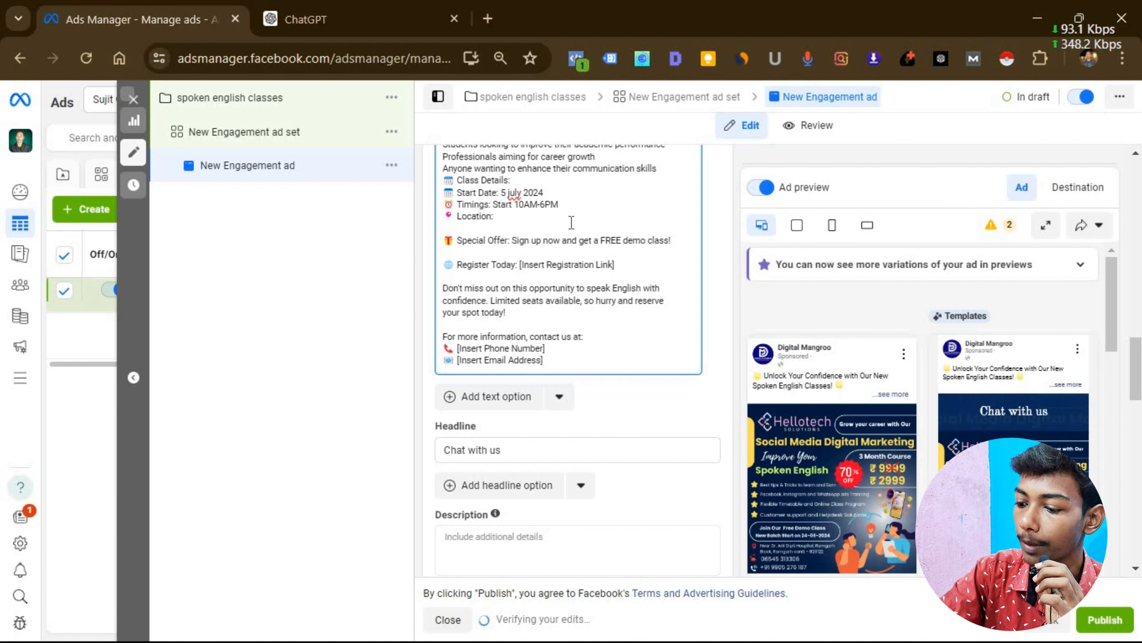
{"action": "type", "text": "RAM"}
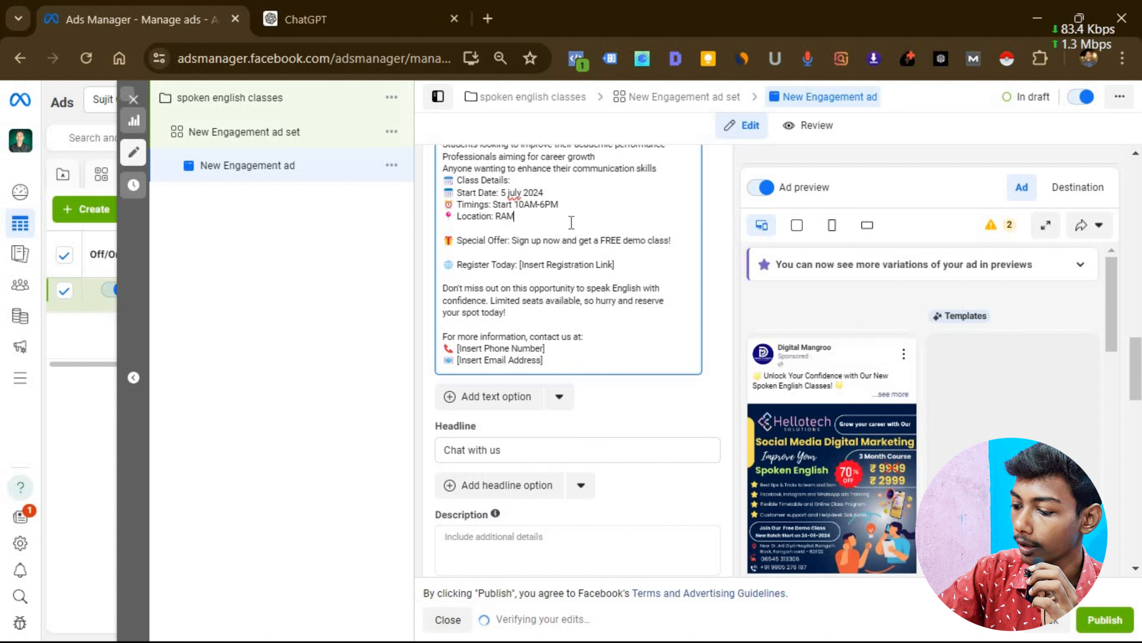
{"action": "type", "text": "GARH JHARKHAND"}
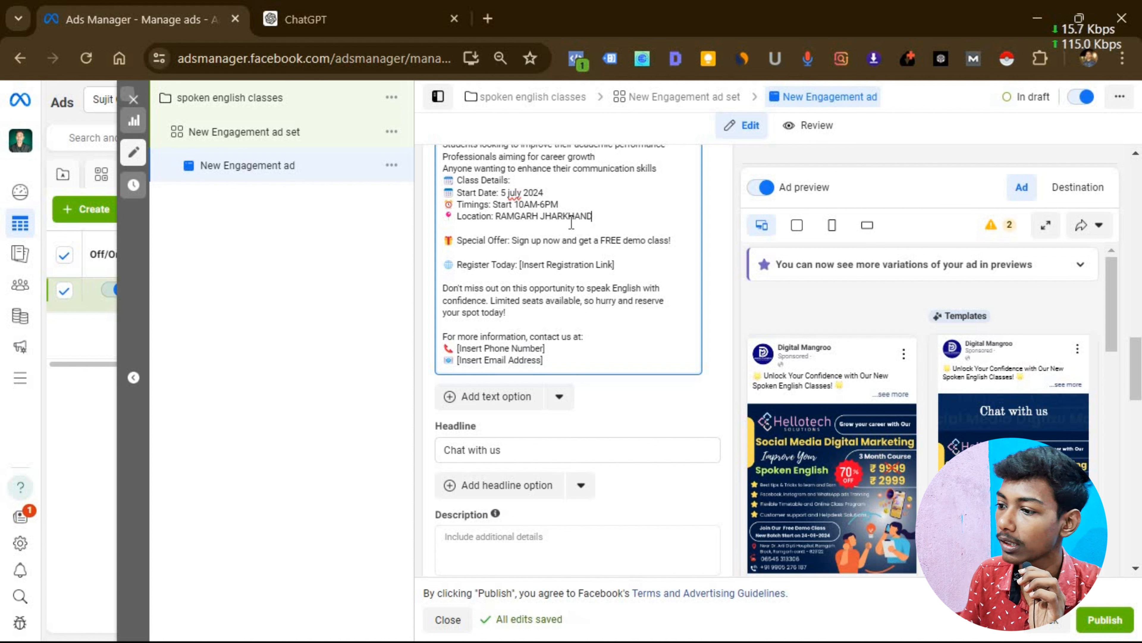
{"action": "scroll", "coordinate": [571, 234], "scroll_direction": "down", "scroll_amount": 5}
{"action": "left_click_drag", "start_coordinate": [1106, 298], "coordinate": [1107, 320]}
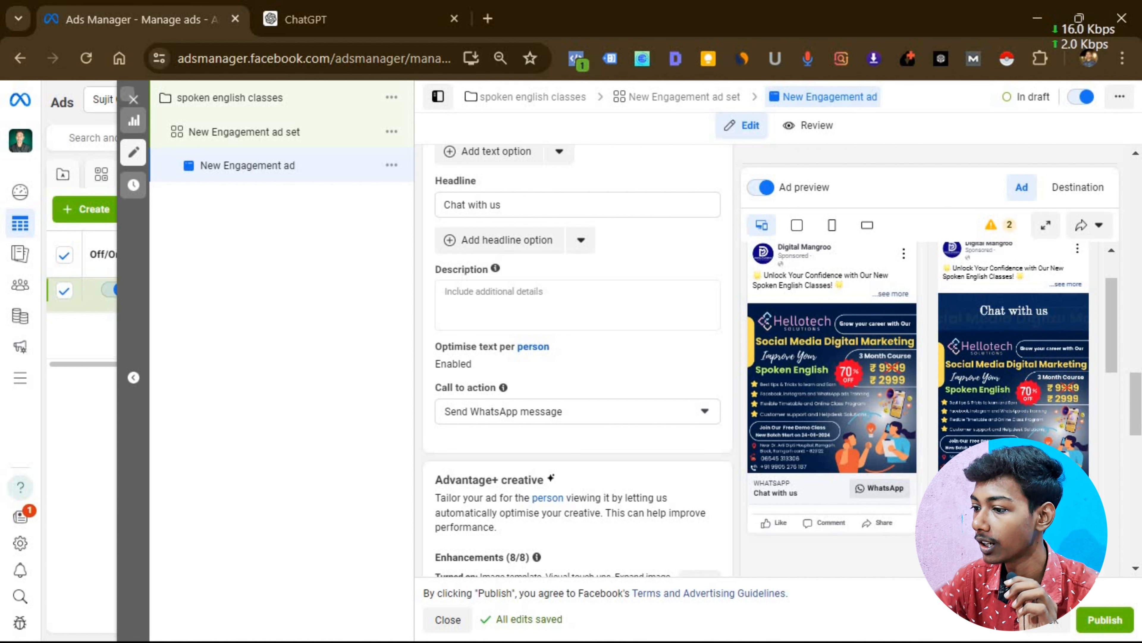
{"action": "scroll", "coordinate": [651, 325], "scroll_direction": "down", "scroll_amount": 10}
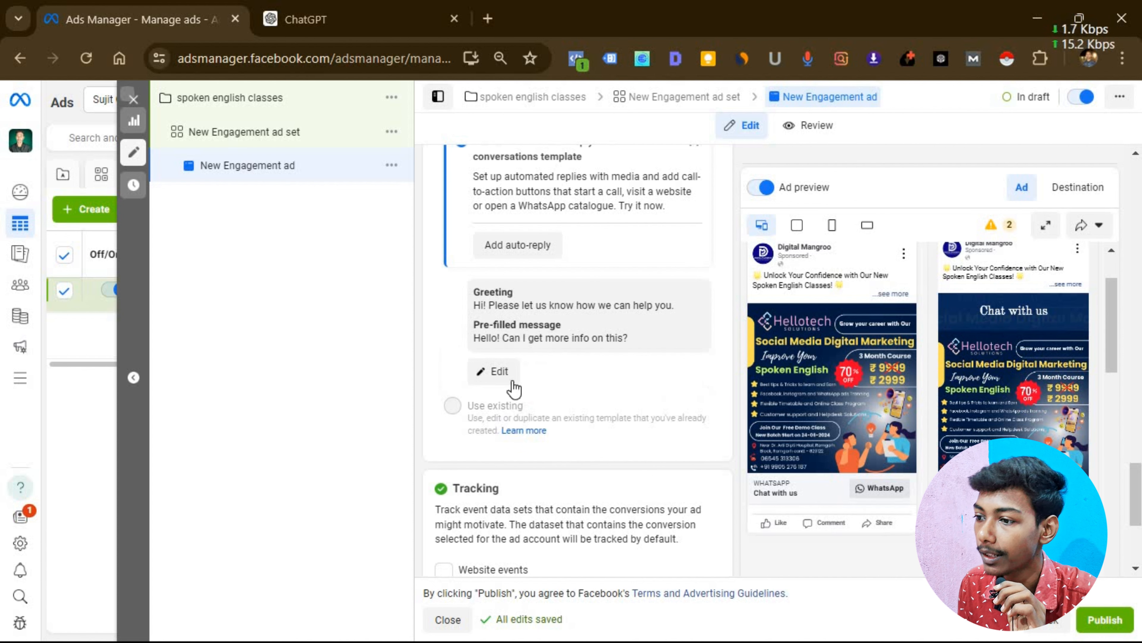
- Duplicate the New Engagement ad set into the original campaign with 4 copies
{"action": "left_click", "coordinate": [390, 132]}
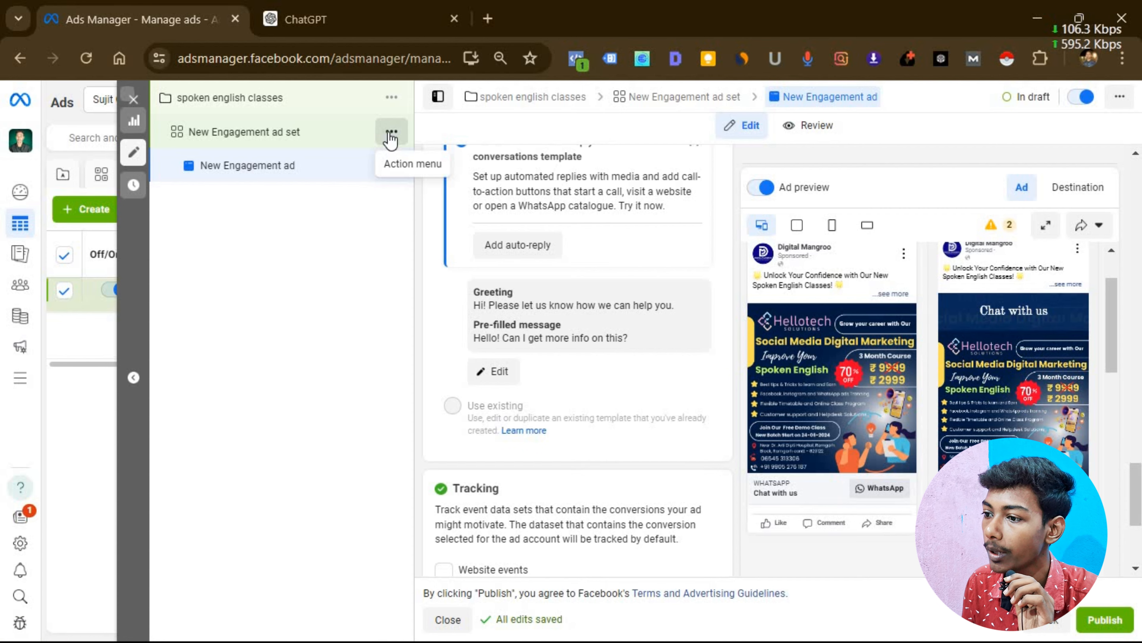
{"action": "left_click", "coordinate": [390, 133]}
{"action": "left_click", "coordinate": [390, 134]}
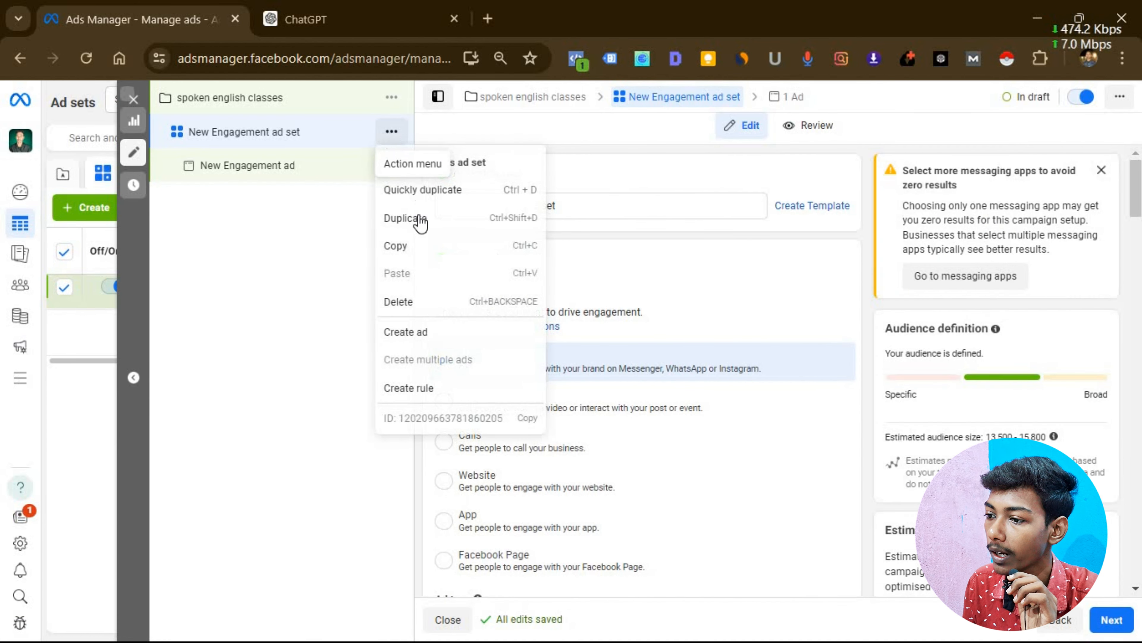
{"action": "left_click", "coordinate": [418, 220]}
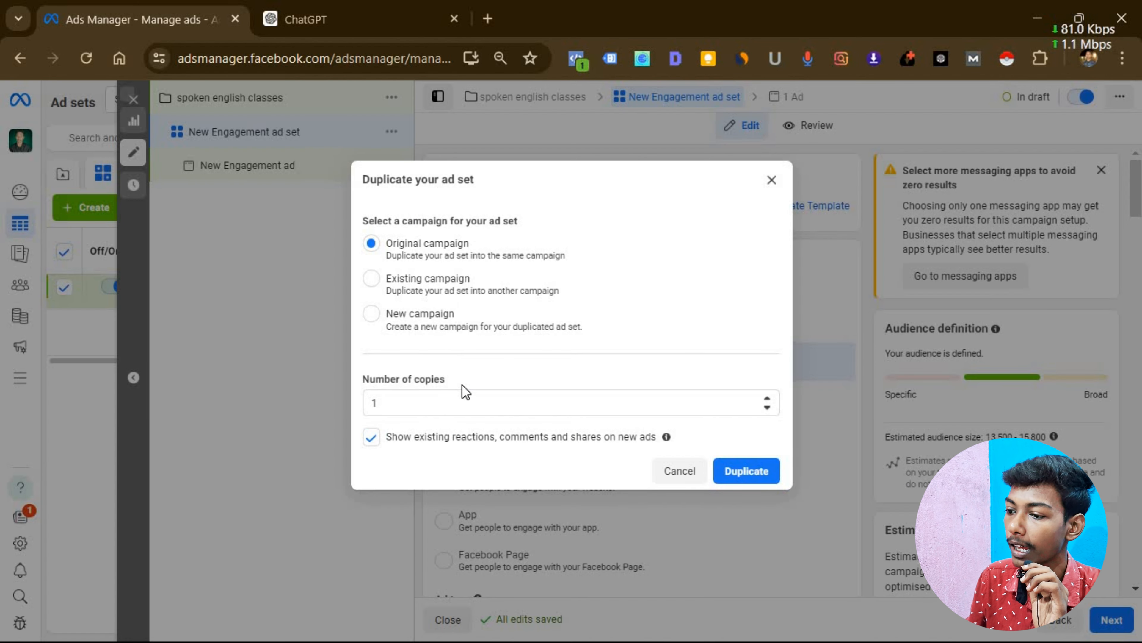
{"action": "left_click", "coordinate": [766, 398]}
{"action": "left_click", "coordinate": [766, 398]}
{"action": "left_click", "coordinate": [766, 398]}
{"action": "left_click", "coordinate": [739, 472]}
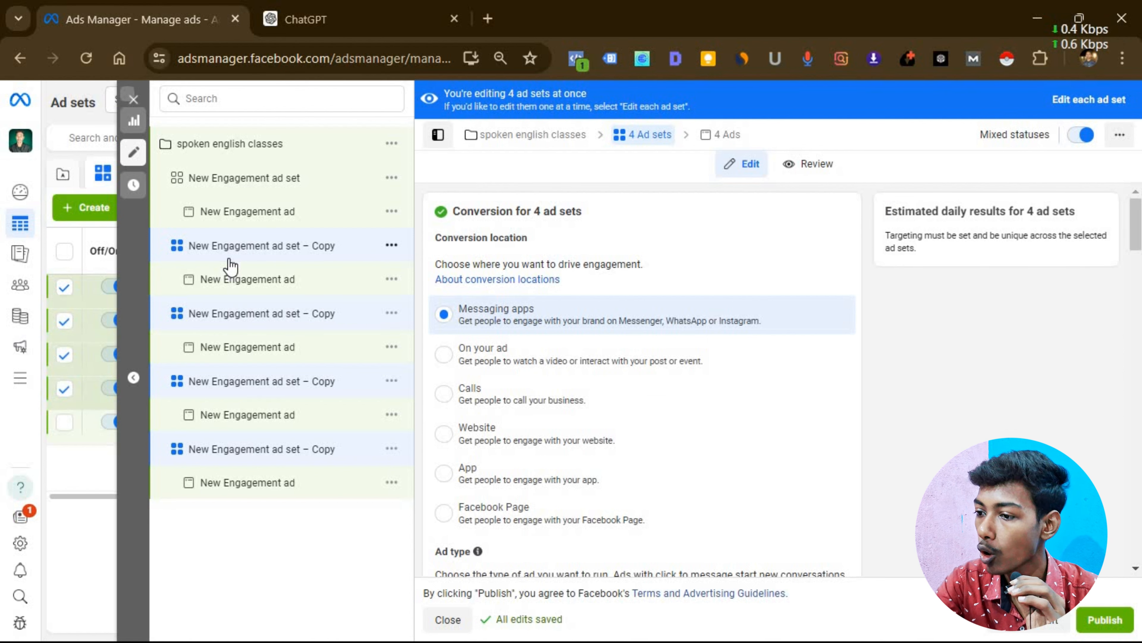
- In the first ad set copy, add the Basic English interest to the detailed targeting and remove English language (languages)
{"action": "left_click", "coordinate": [245, 178]}
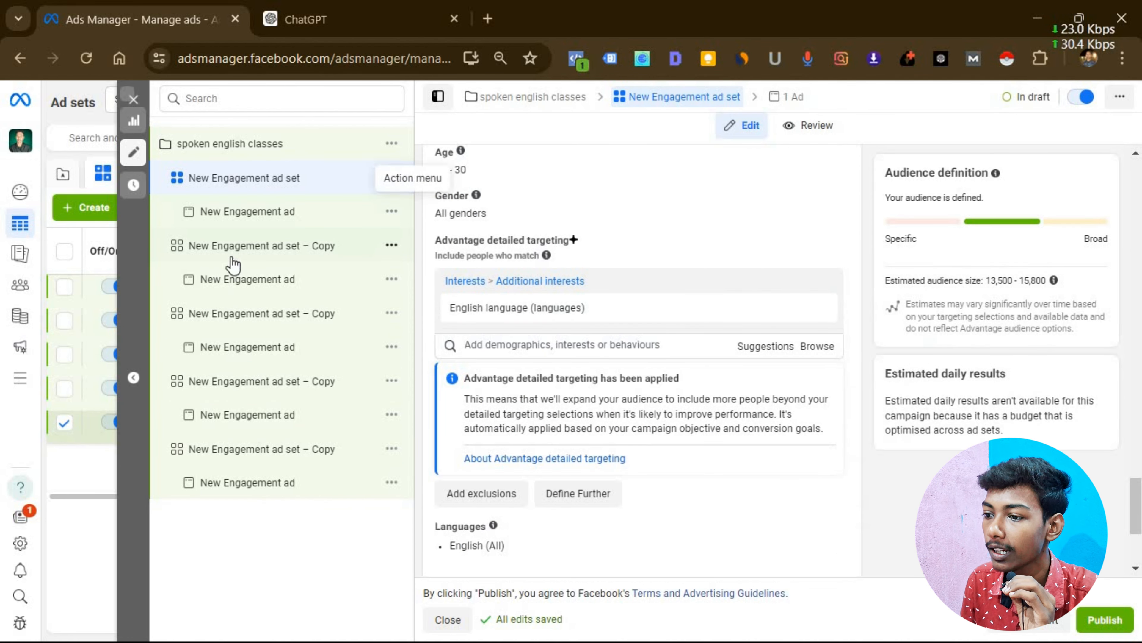
{"action": "left_click", "coordinate": [295, 255]}
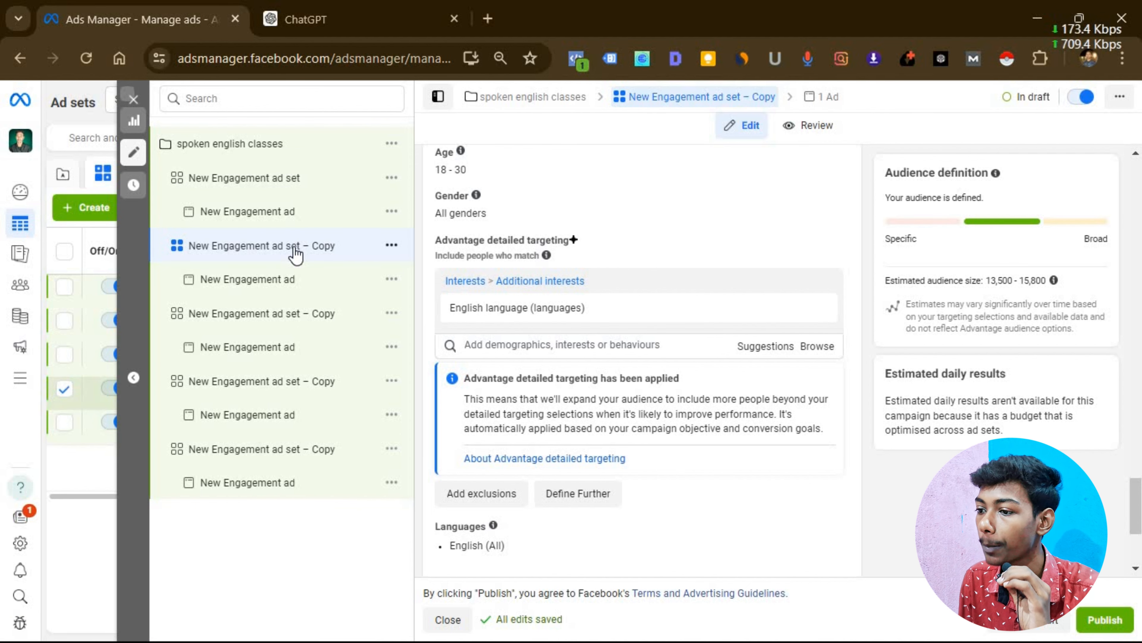
{"action": "left_click", "coordinate": [503, 346]}
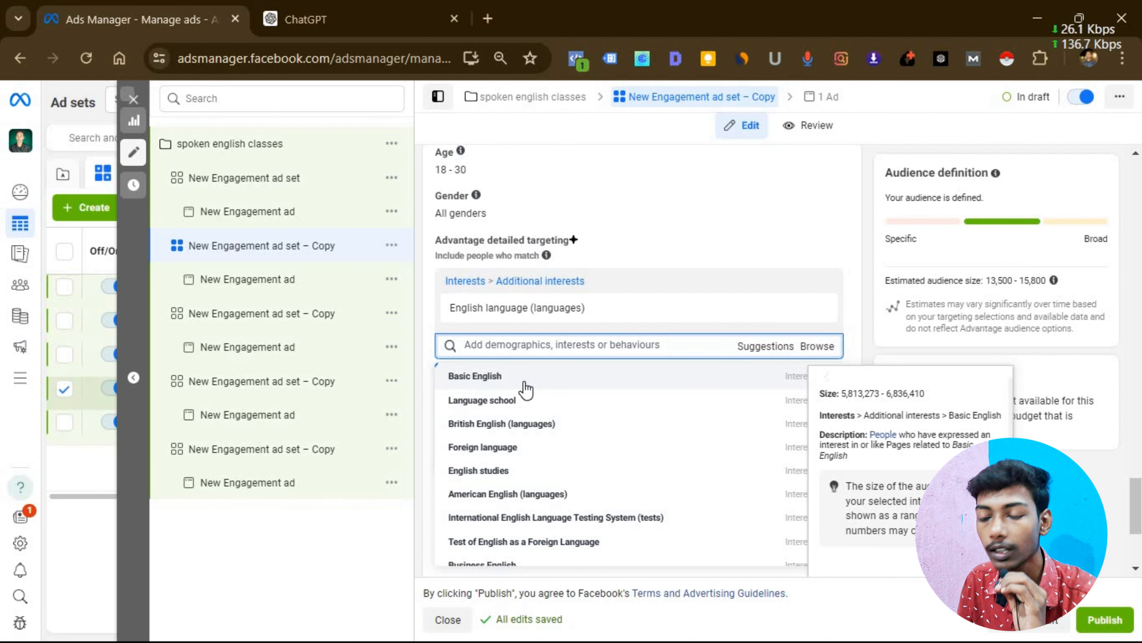
{"action": "left_click", "coordinate": [525, 381]}
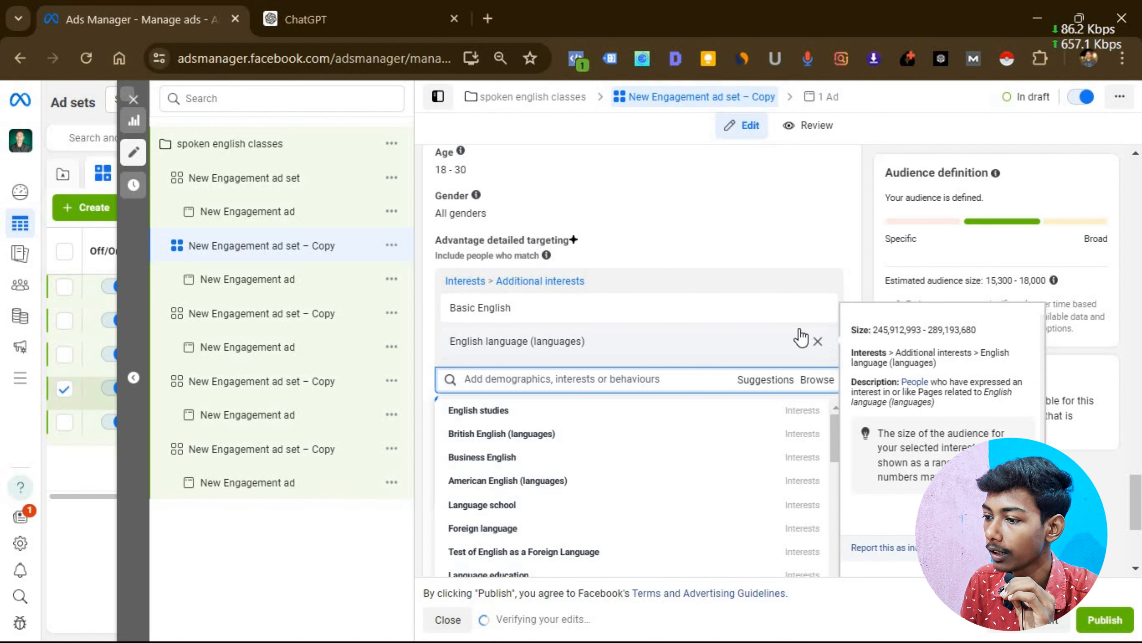
{"action": "left_click", "coordinate": [817, 341]}
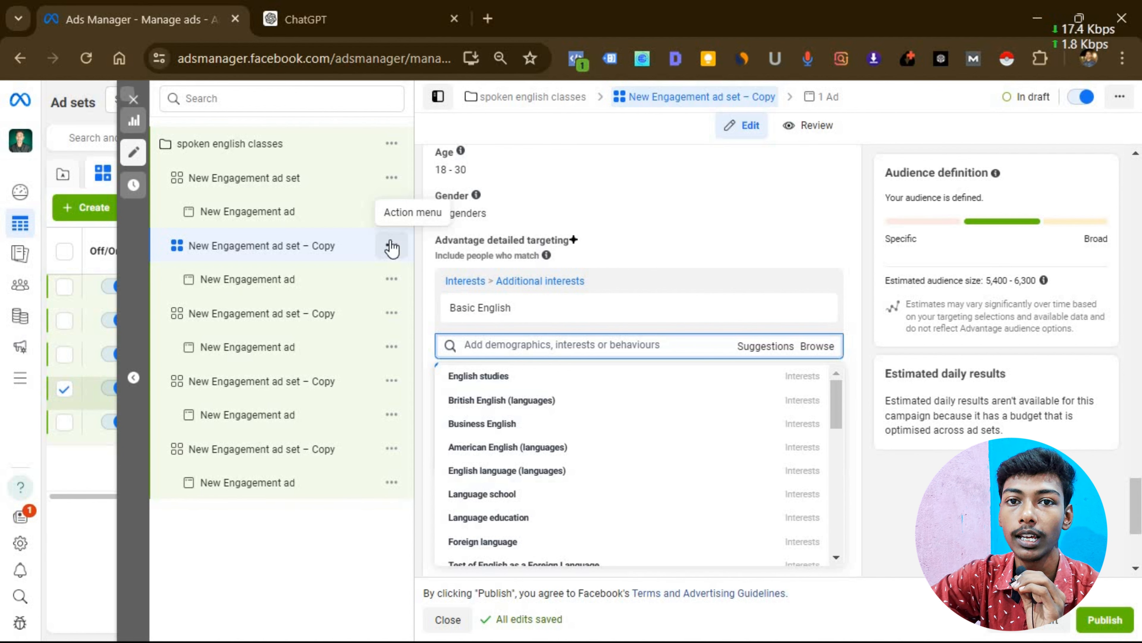
- Set the second ad set copy's detailed targeting interest to Student (education) and publish it
{"action": "left_click", "coordinate": [315, 313]}
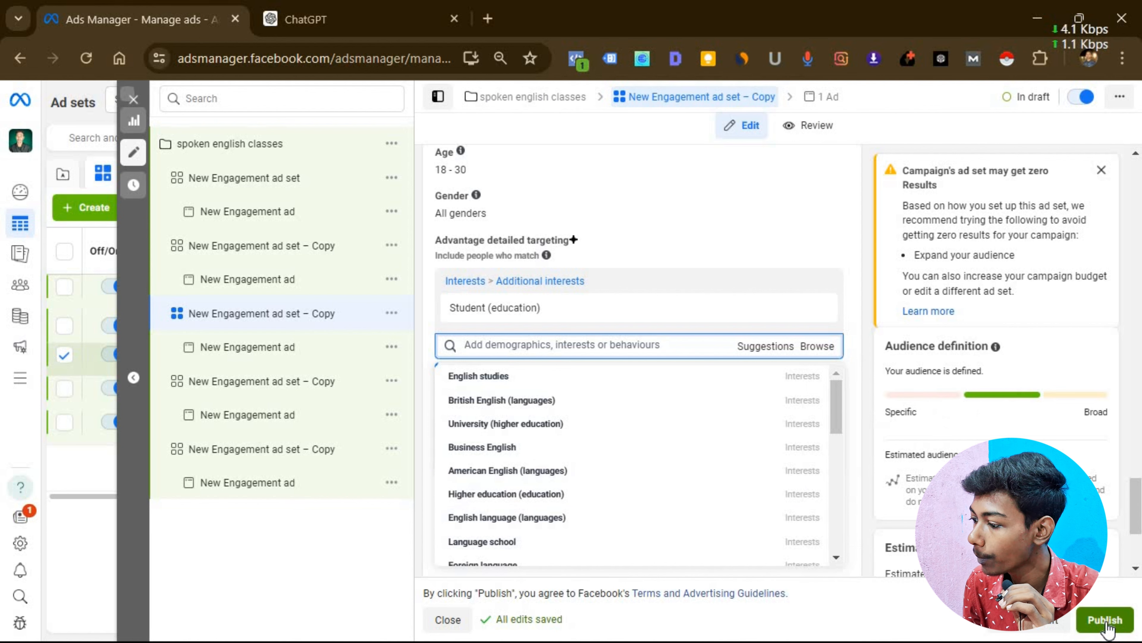
{"action": "left_click", "coordinate": [1106, 620]}
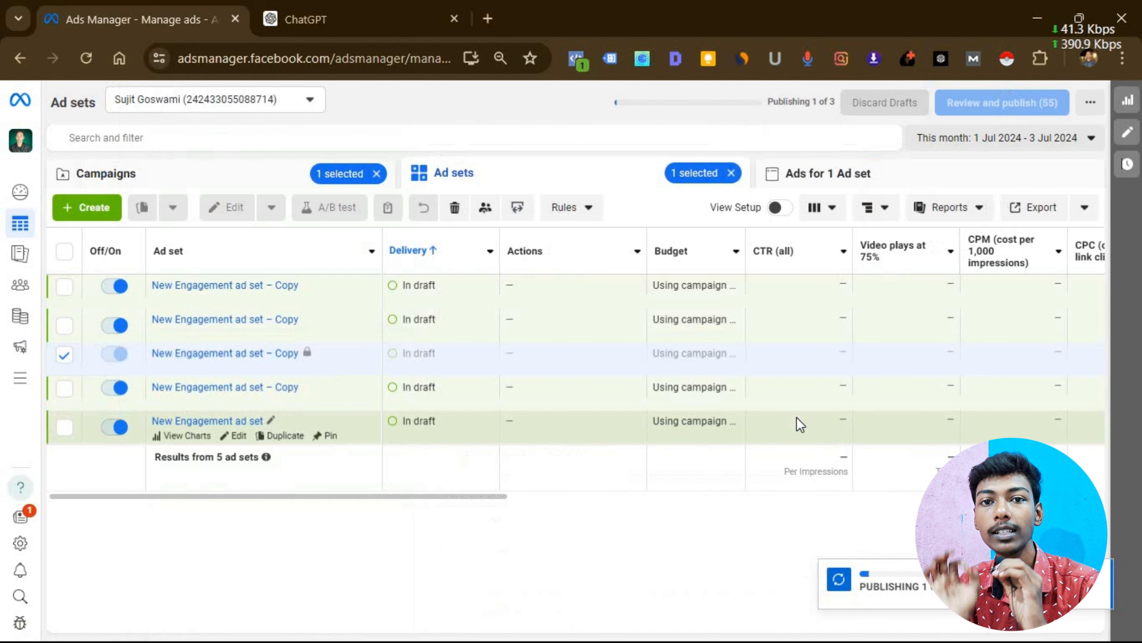